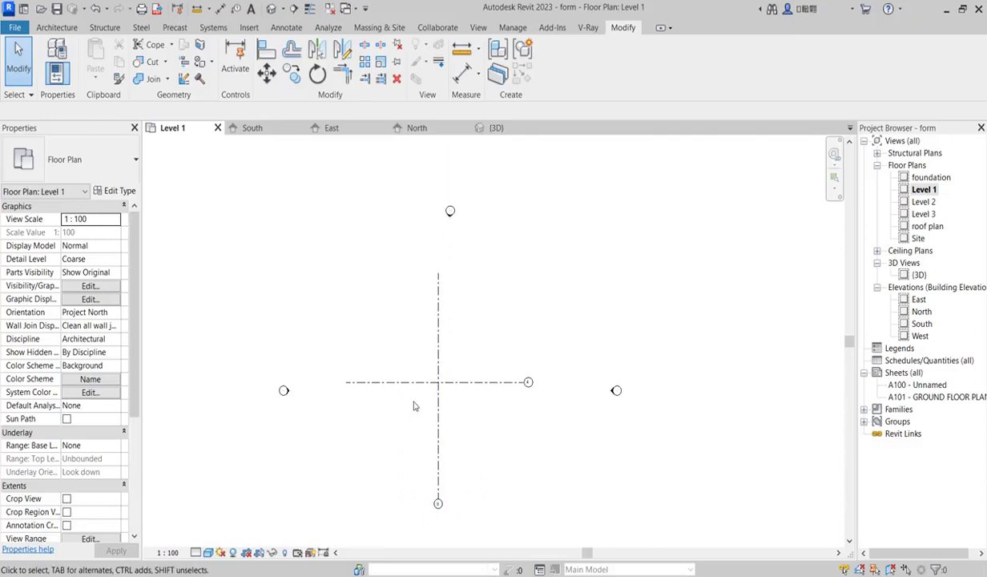
Zoom around the Level 1 plan to look over grids 3 and 4.
{"action": "scroll", "coordinate": [414, 407], "scroll_direction": "up", "scroll_amount": 2}
{"action": "scroll", "coordinate": [433, 393], "scroll_direction": "down", "scroll_amount": 5}
{"action": "scroll", "coordinate": [440, 369], "scroll_direction": "up", "scroll_amount": 6}
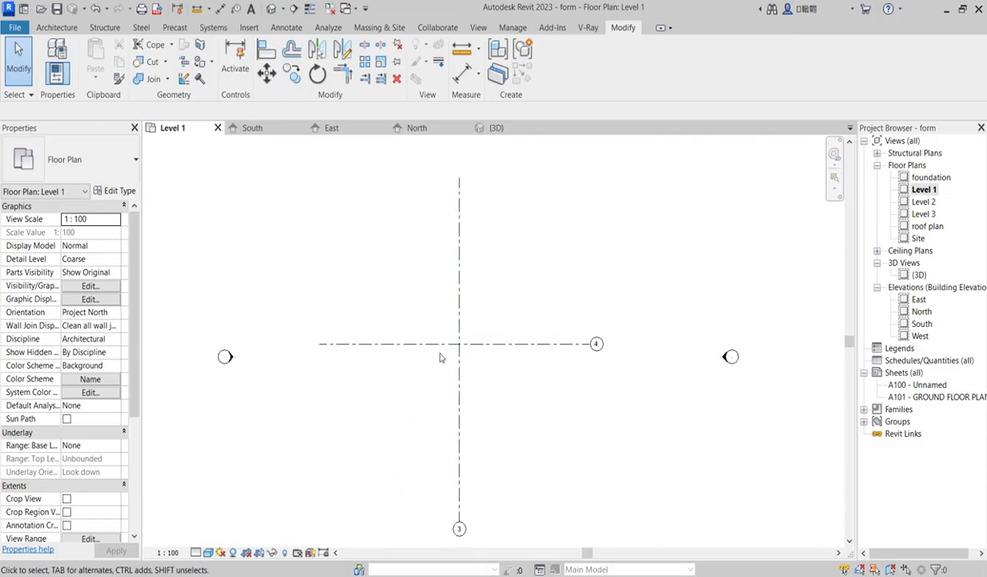
{"action": "scroll", "coordinate": [438, 355], "scroll_direction": "up", "scroll_amount": 1}
{"action": "scroll", "coordinate": [433, 359], "scroll_direction": "down", "scroll_amount": 3}
{"action": "scroll", "coordinate": [430, 353], "scroll_direction": "up", "scroll_amount": 2}
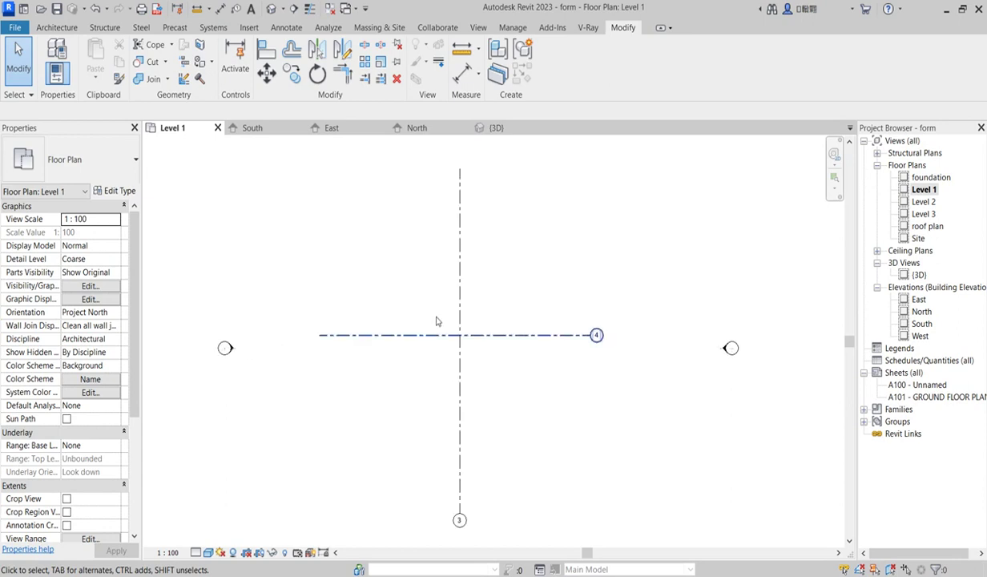
{"action": "scroll", "coordinate": [445, 340], "scroll_direction": "up", "scroll_amount": 2}
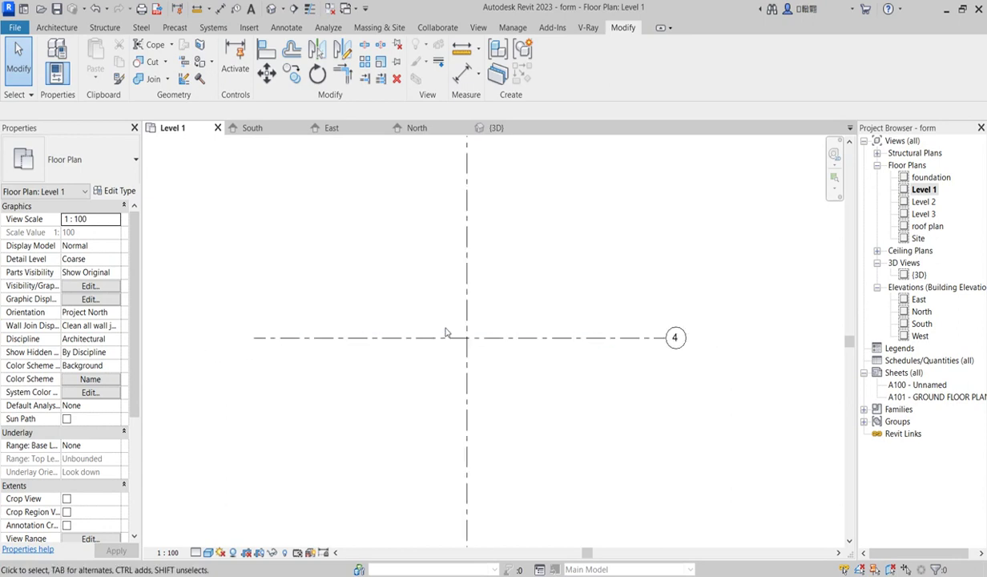
{"action": "scroll", "coordinate": [454, 369], "scroll_direction": "down", "scroll_amount": 2}
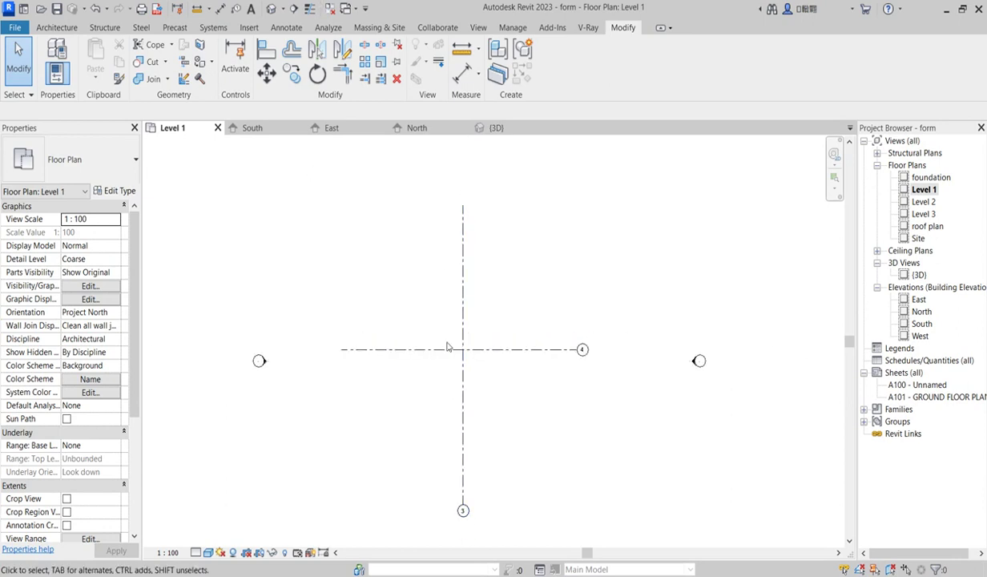
{"action": "scroll", "coordinate": [448, 395], "scroll_direction": "up", "scroll_amount": 2}
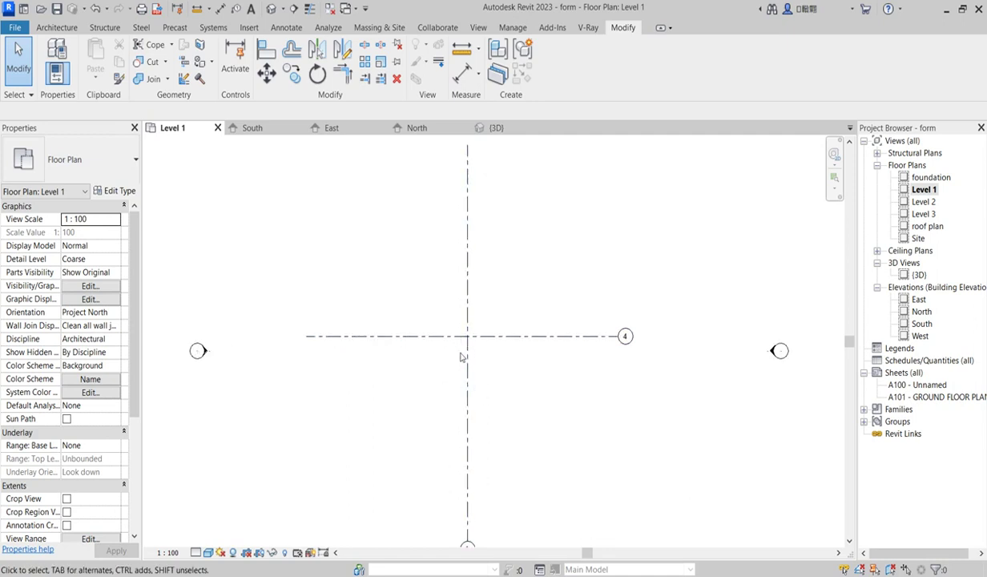
{"action": "scroll", "coordinate": [467, 341], "scroll_direction": "down", "scroll_amount": 2}
{"action": "scroll", "coordinate": [444, 309], "scroll_direction": "down", "scroll_amount": 1}
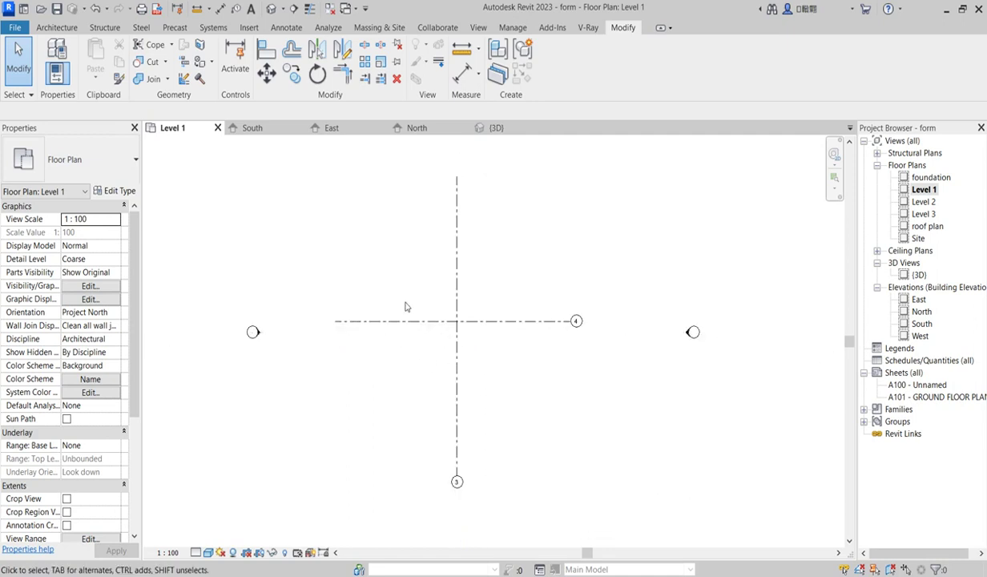
{"action": "scroll", "coordinate": [449, 329], "scroll_direction": "up", "scroll_amount": 4}
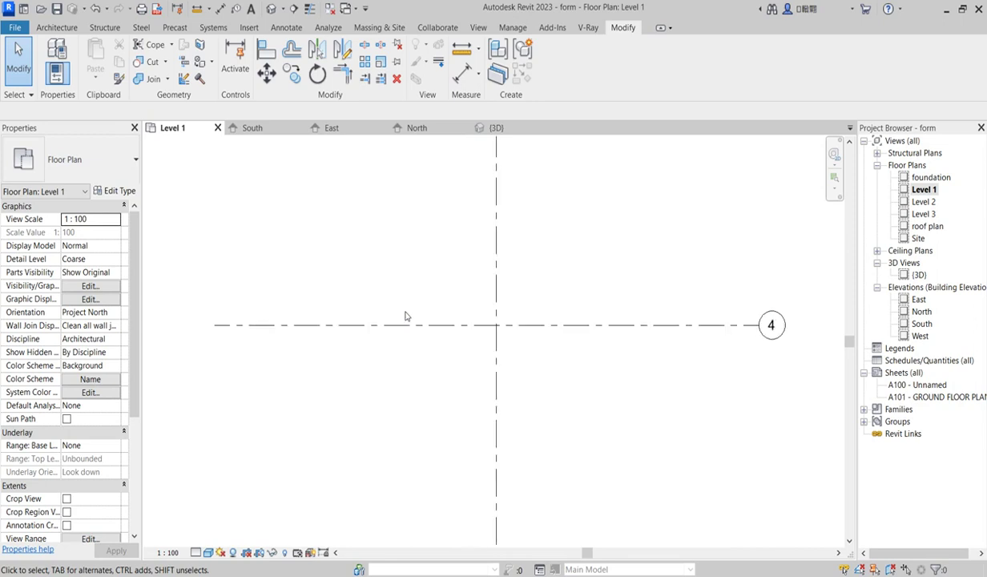
{"action": "scroll", "coordinate": [408, 321], "scroll_direction": "down", "scroll_amount": 3}
{"action": "scroll", "coordinate": [491, 334], "scroll_direction": "up", "scroll_amount": 2}
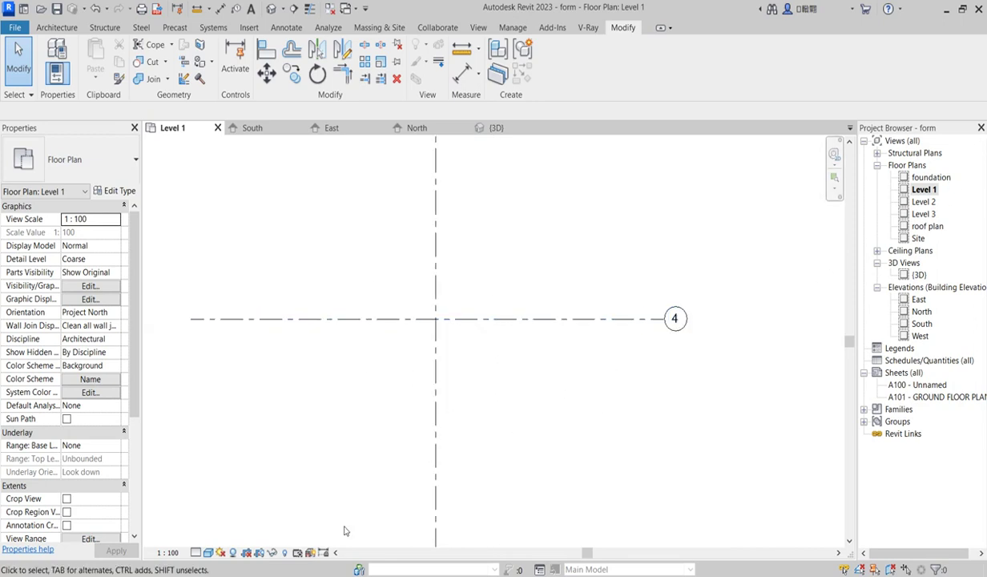
Study the egg house reference image.
{"action": "key", "text": "alt+Tab"}
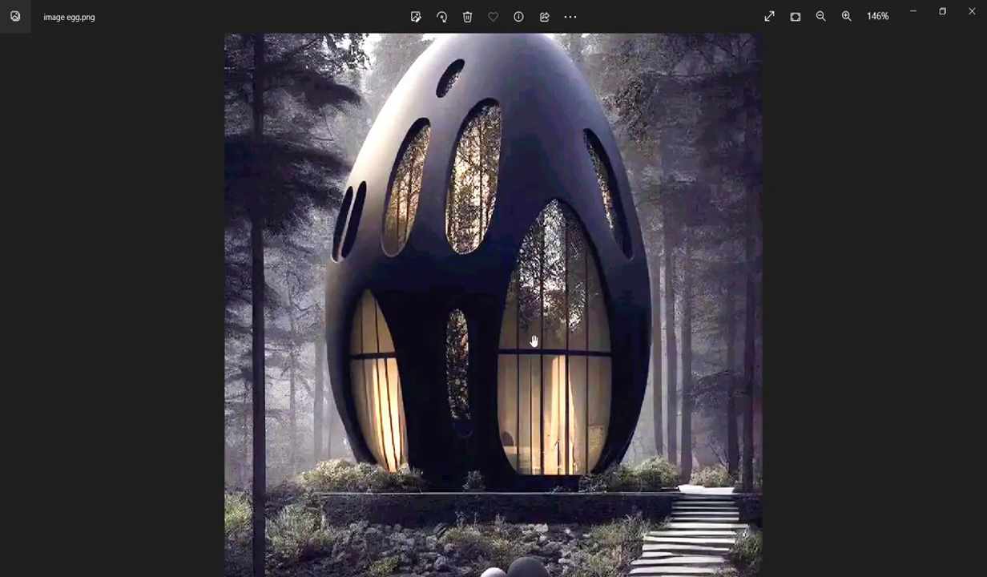
{"action": "scroll", "coordinate": [534, 342], "scroll_direction": "down", "scroll_amount": 2}
{"action": "scroll", "coordinate": [502, 250], "scroll_direction": "up", "scroll_amount": 3}
{"action": "scroll", "coordinate": [497, 255], "scroll_direction": "down", "scroll_amount": 3}
{"action": "scroll", "coordinate": [490, 258], "scroll_direction": "up", "scroll_amount": 2}
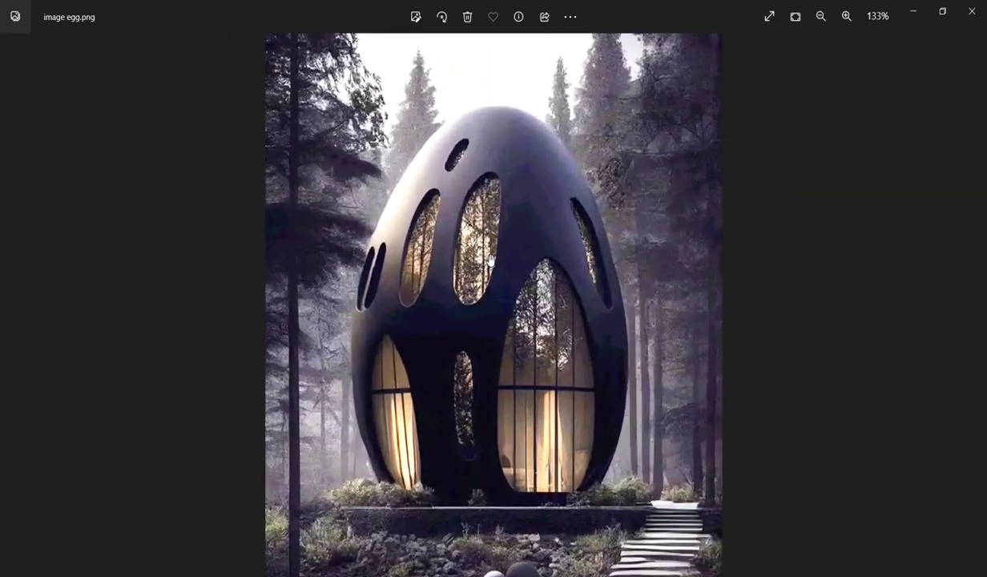
{"action": "scroll", "coordinate": [532, 280], "scroll_direction": "down", "scroll_amount": 2}
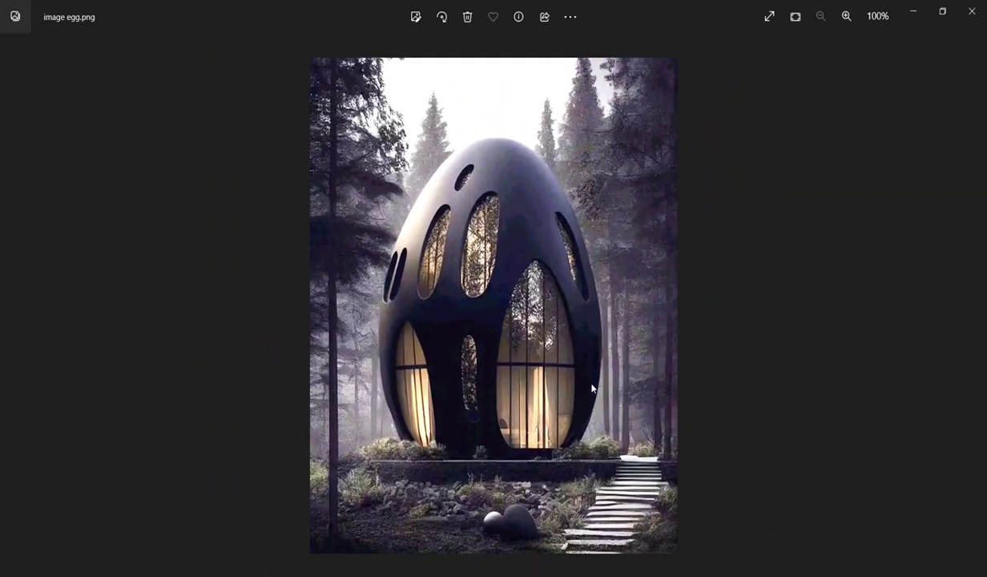
{"action": "scroll", "coordinate": [513, 175], "scroll_direction": "up", "scroll_amount": 2}
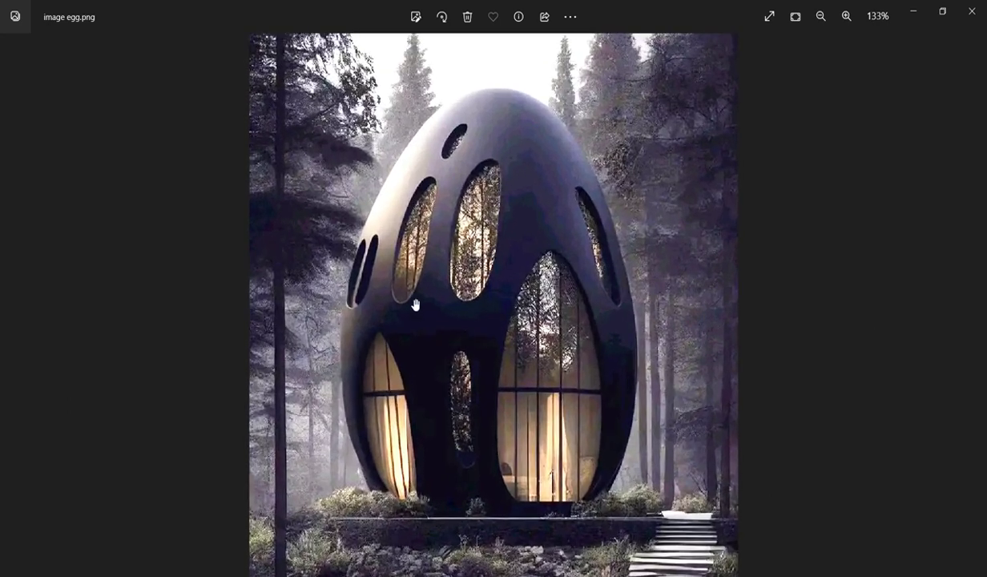
{"action": "scroll", "coordinate": [415, 305], "scroll_direction": "up", "scroll_amount": 1}
{"action": "scroll", "coordinate": [465, 360], "scroll_direction": "down", "scroll_amount": 3}
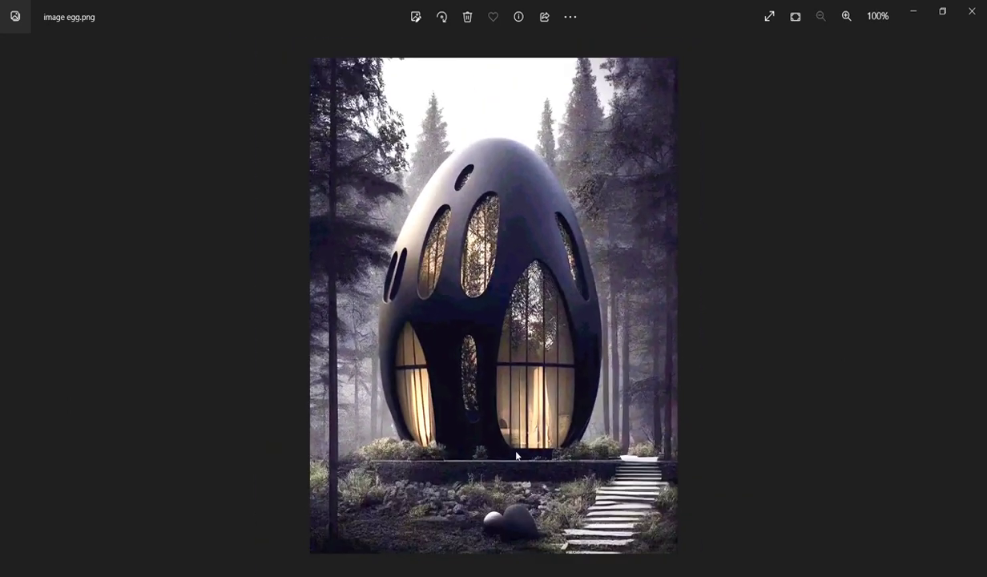
{"action": "scroll", "coordinate": [517, 455], "scroll_direction": "up", "scroll_amount": 1}
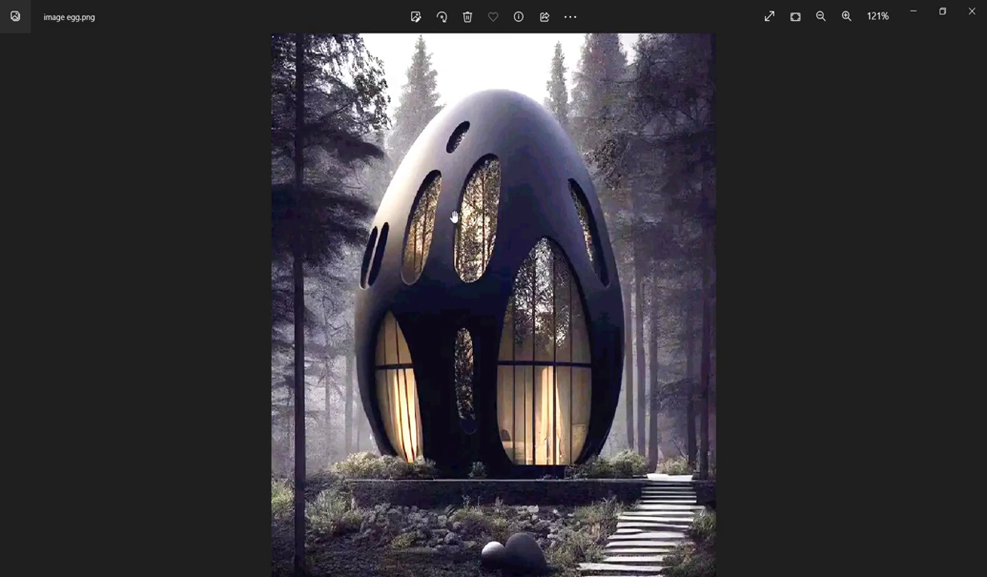
{"action": "scroll", "coordinate": [455, 217], "scroll_direction": "up", "scroll_amount": 1}
{"action": "scroll", "coordinate": [465, 168], "scroll_direction": "down", "scroll_amount": 1}
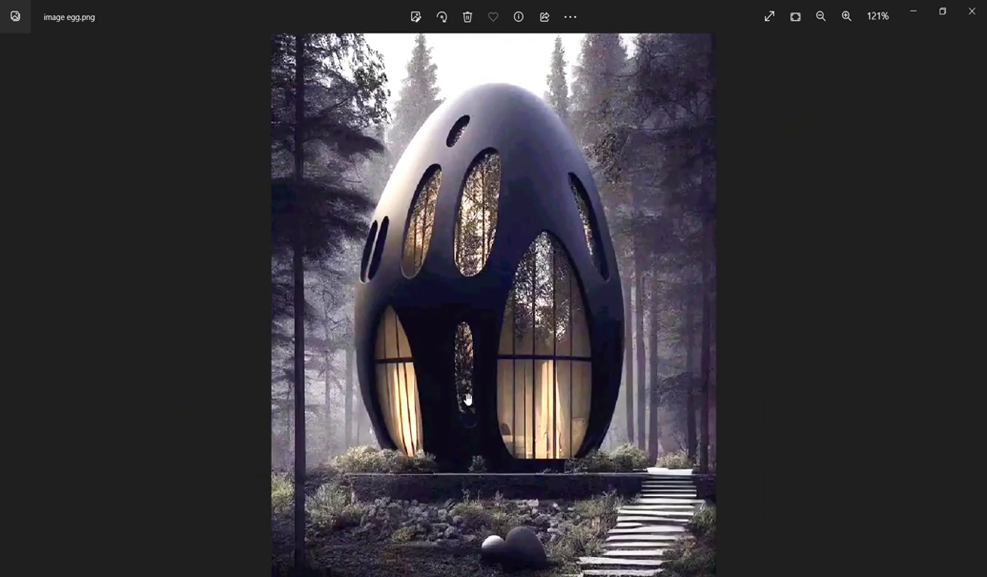
{"action": "scroll", "coordinate": [461, 249], "scroll_direction": "up", "scroll_amount": 2}
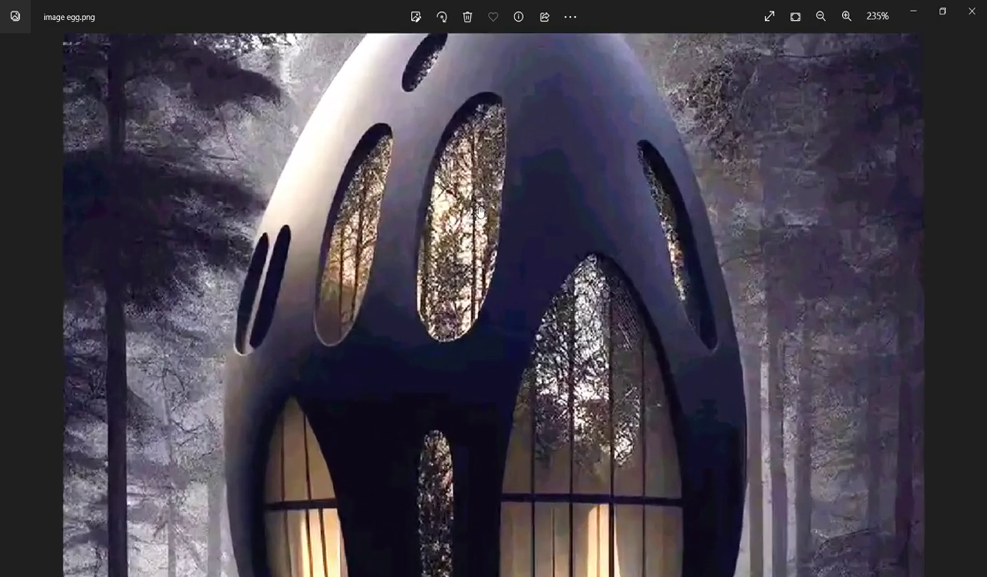
{"action": "scroll", "coordinate": [460, 248], "scroll_direction": "down", "scroll_amount": 3}
{"action": "scroll", "coordinate": [444, 452], "scroll_direction": "down", "scroll_amount": 1}
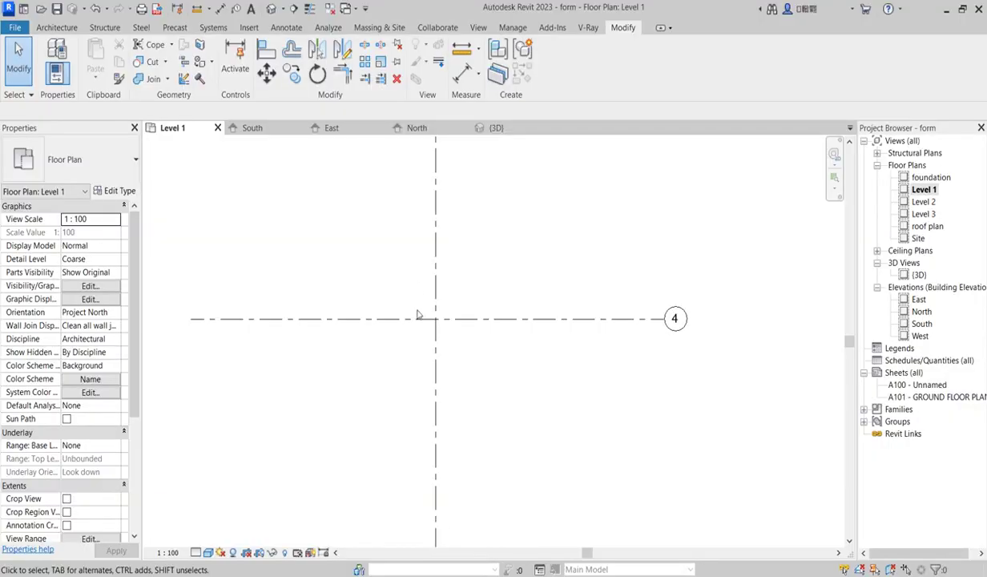
{"action": "scroll", "coordinate": [417, 315], "scroll_direction": "down", "scroll_amount": 3}
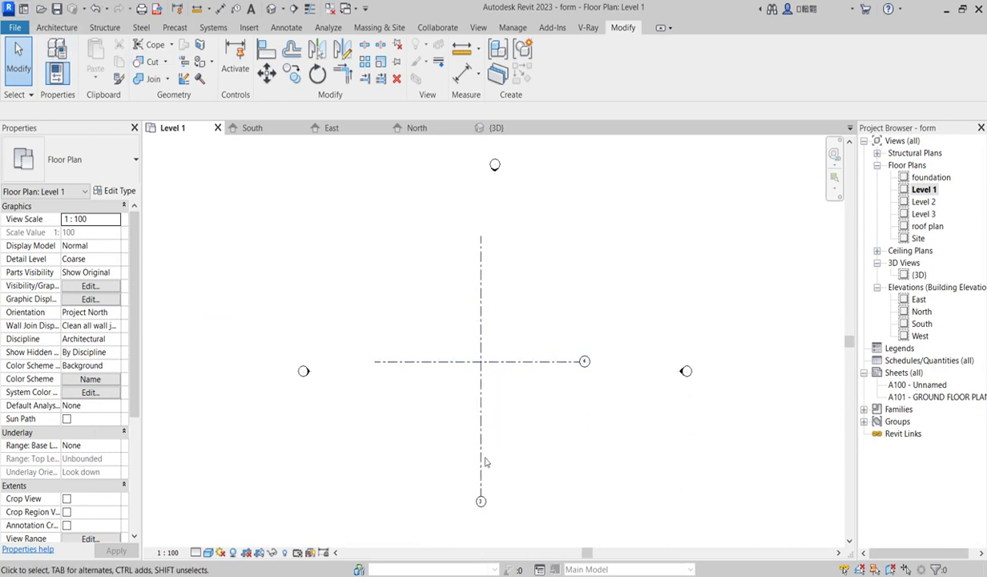
{"action": "scroll", "coordinate": [485, 463], "scroll_direction": "up", "scroll_amount": 5}
Select grid 3, then clear the selection.
{"action": "left_click", "coordinate": [481, 497]}
{"action": "scroll", "coordinate": [481, 492], "scroll_direction": "down", "scroll_amount": 2}
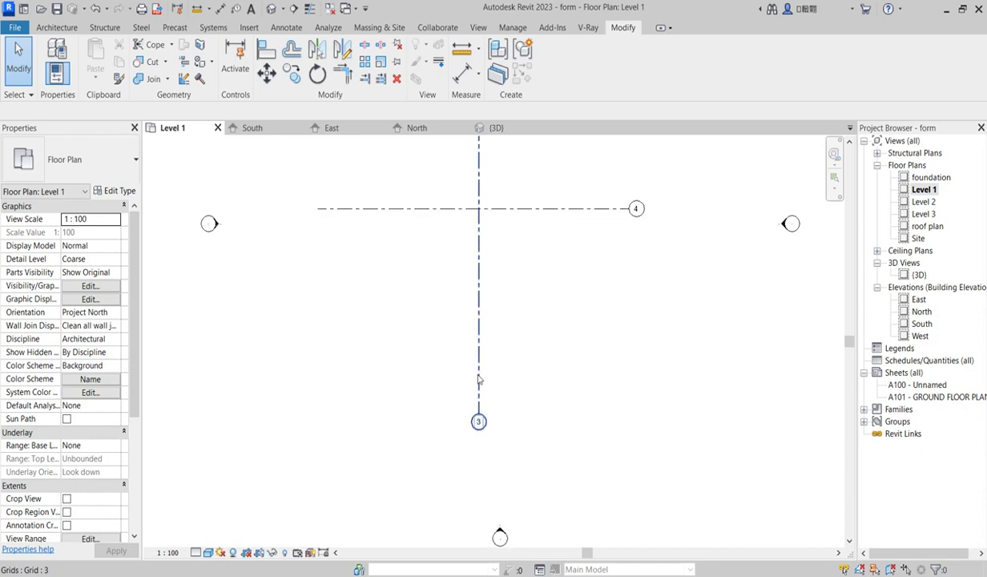
{"action": "key", "text": "Escape"}
{"action": "scroll", "coordinate": [497, 323], "scroll_direction": "down", "scroll_amount": 3}
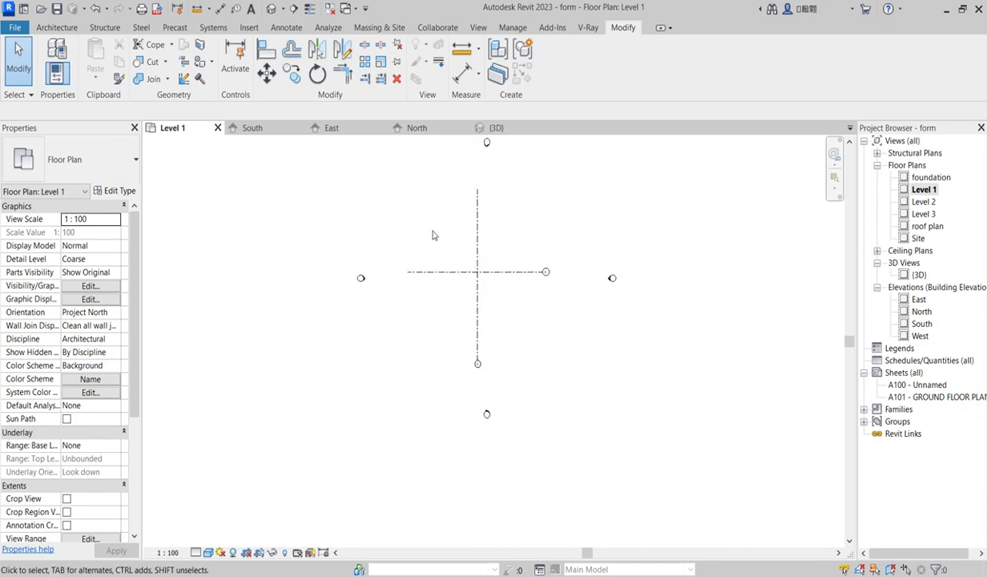
Start a new grid from the Architecture tab, then cancel it.
{"action": "left_click", "coordinate": [57, 28]}
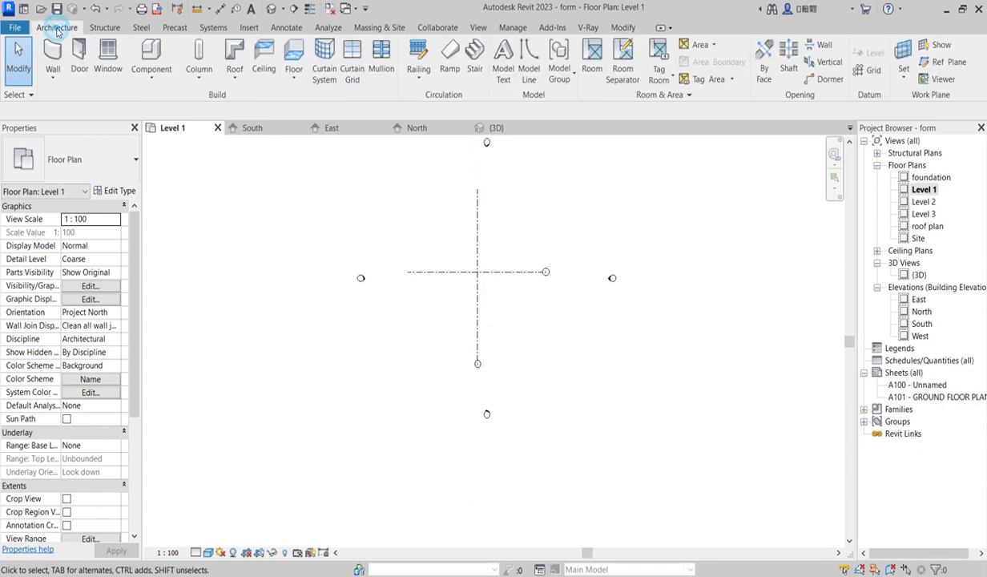
{"action": "left_click", "coordinate": [873, 72]}
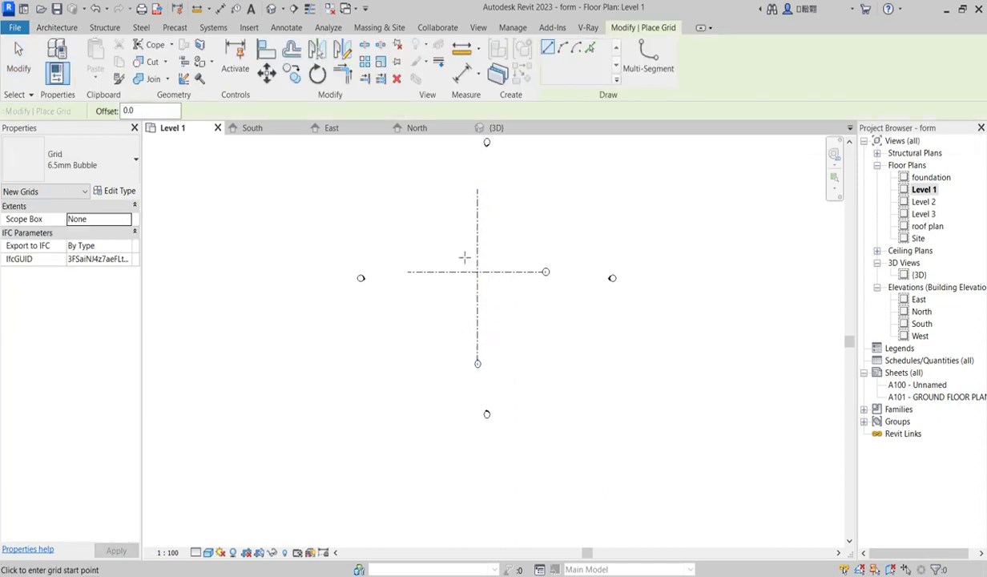
{"action": "key", "text": "Escape"}
{"action": "scroll", "coordinate": [521, 290], "scroll_direction": "up", "scroll_amount": 2}
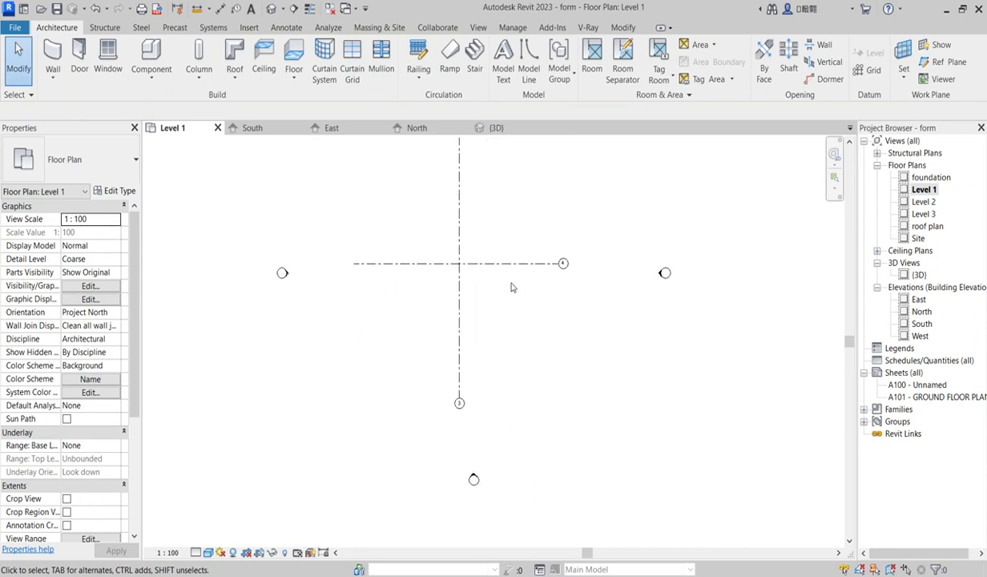
{"action": "scroll", "coordinate": [425, 320], "scroll_direction": "down", "scroll_amount": 3}
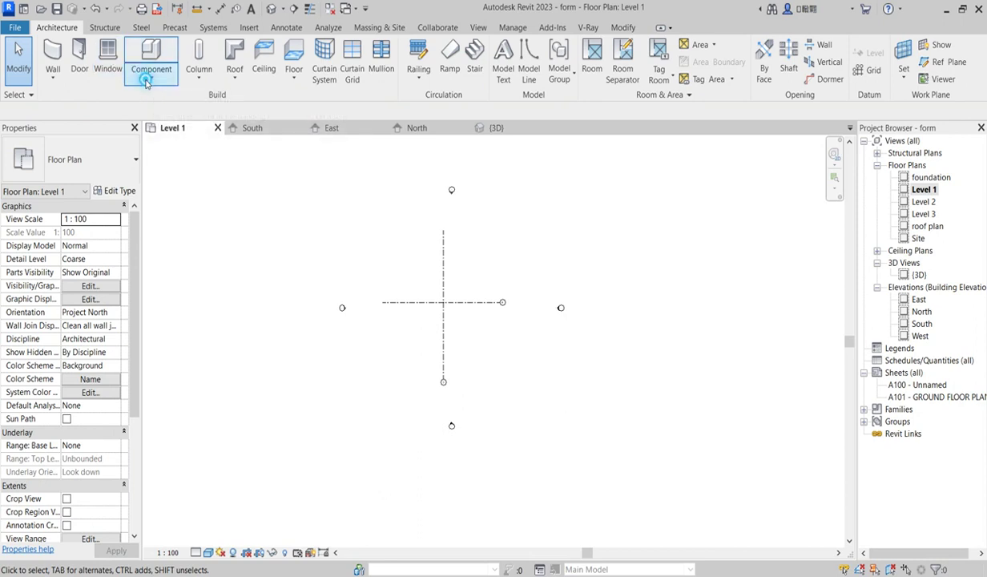
Create a Model In-Place family in the Walls category, keeping the name Walls 1.
{"action": "left_click", "coordinate": [148, 82]}
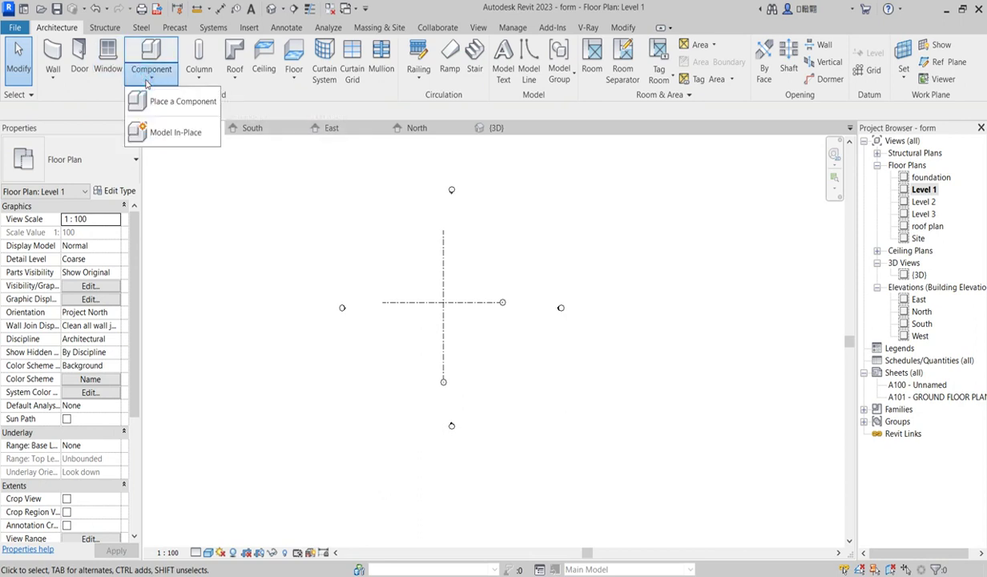
{"action": "left_click", "coordinate": [176, 133]}
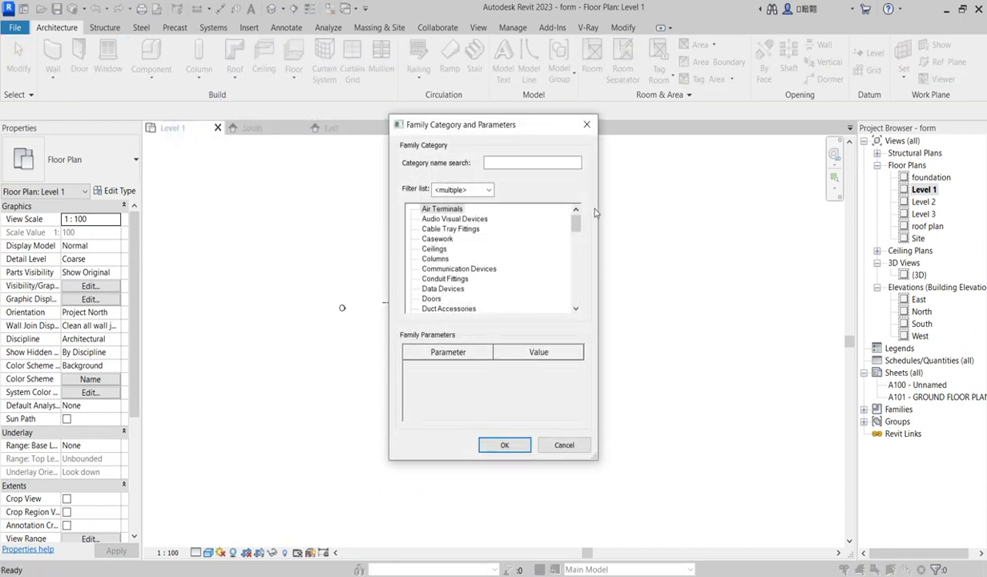
{"action": "left_click_drag", "start_coordinate": [576, 224], "coordinate": [577, 298]}
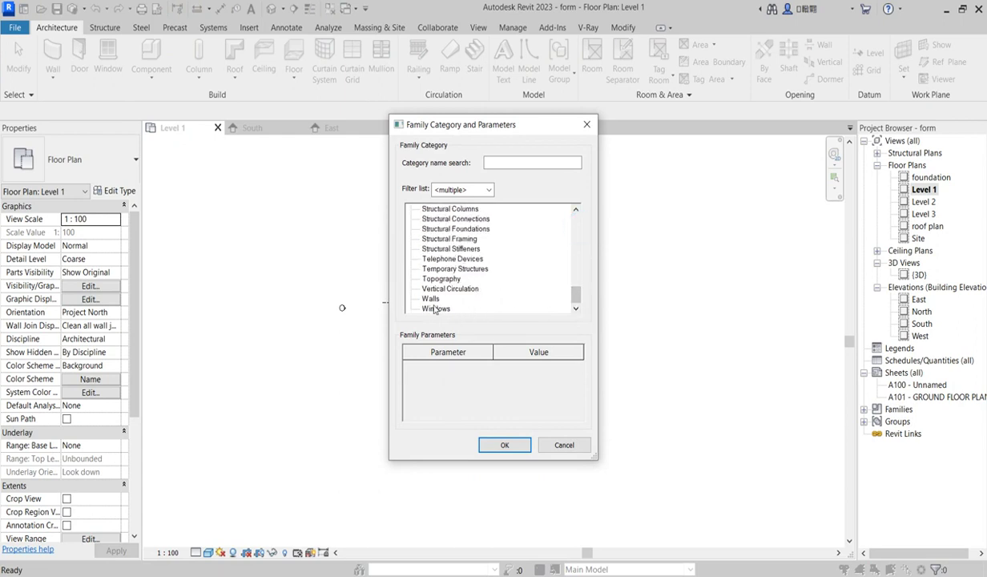
{"action": "left_click", "coordinate": [505, 446]}
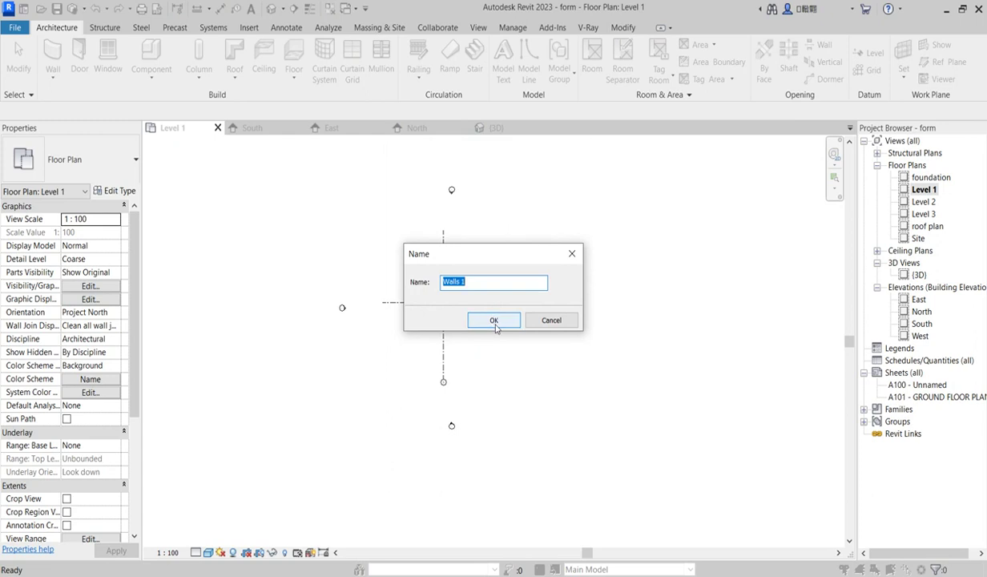
{"action": "left_click", "coordinate": [495, 320]}
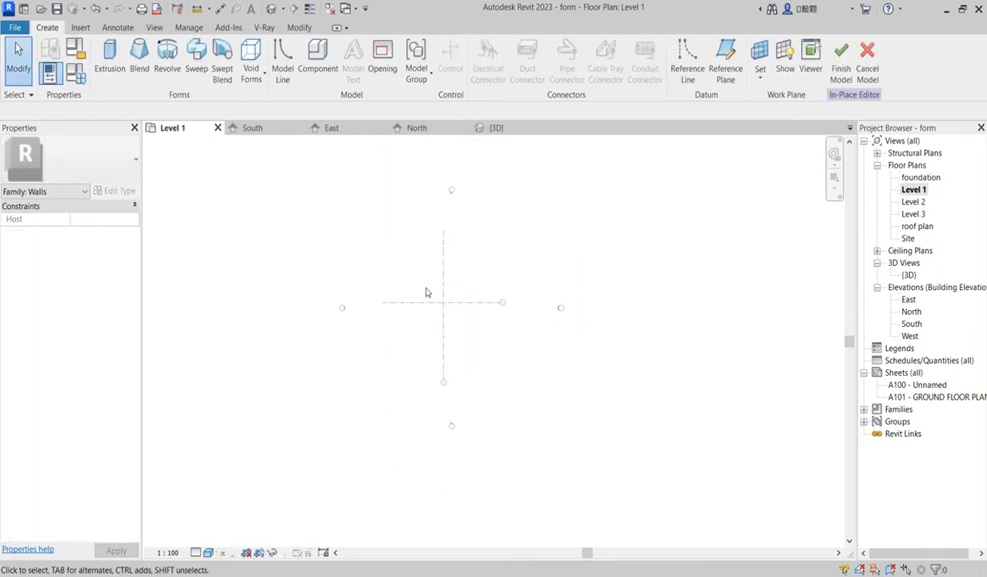
{"action": "scroll", "coordinate": [426, 292], "scroll_direction": "up", "scroll_amount": 4}
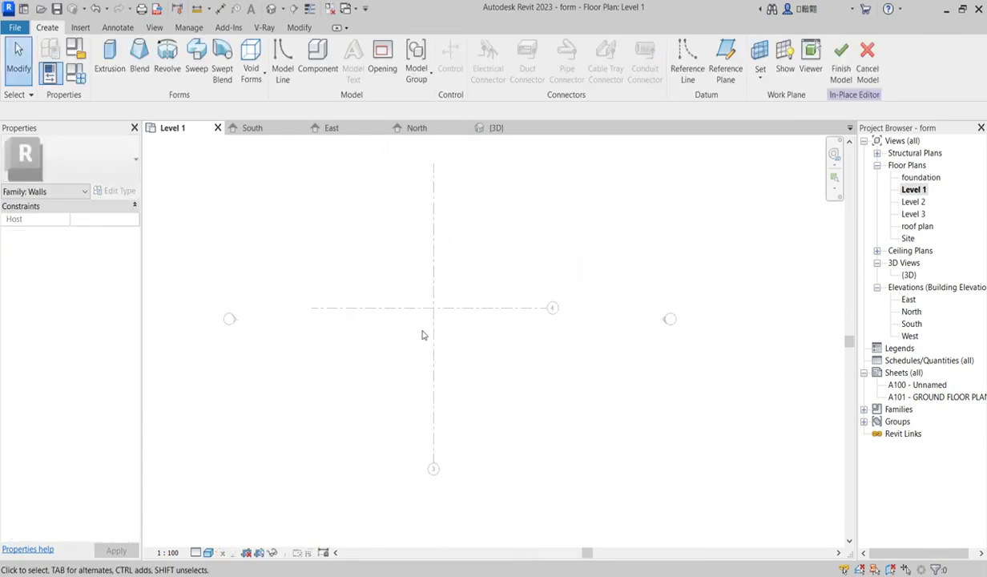
{"action": "scroll", "coordinate": [424, 335], "scroll_direction": "down", "scroll_amount": 1}
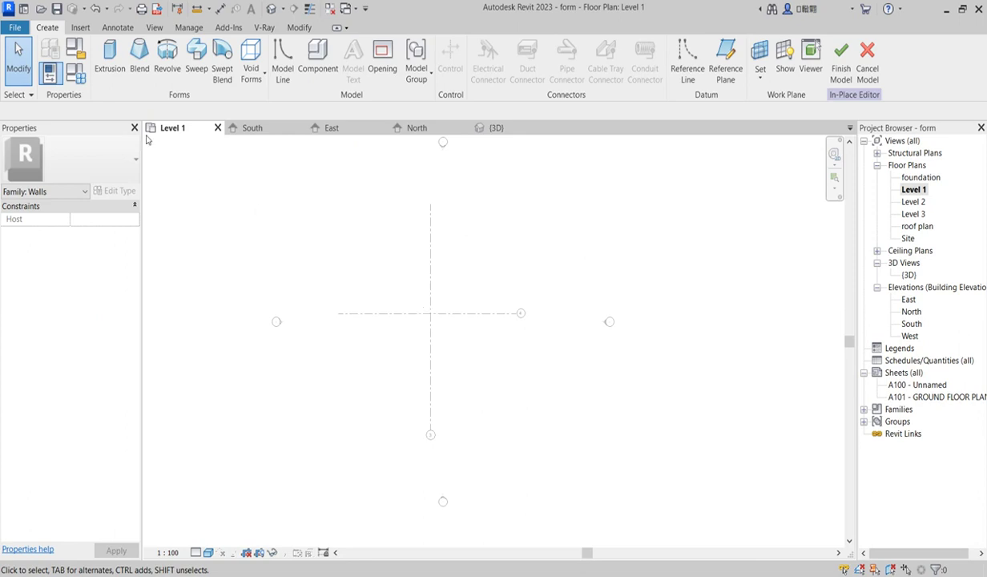
Start a revolve, switch to the South elevation, then cancel the sketch and the in-place model.
{"action": "left_click", "coordinate": [166, 58]}
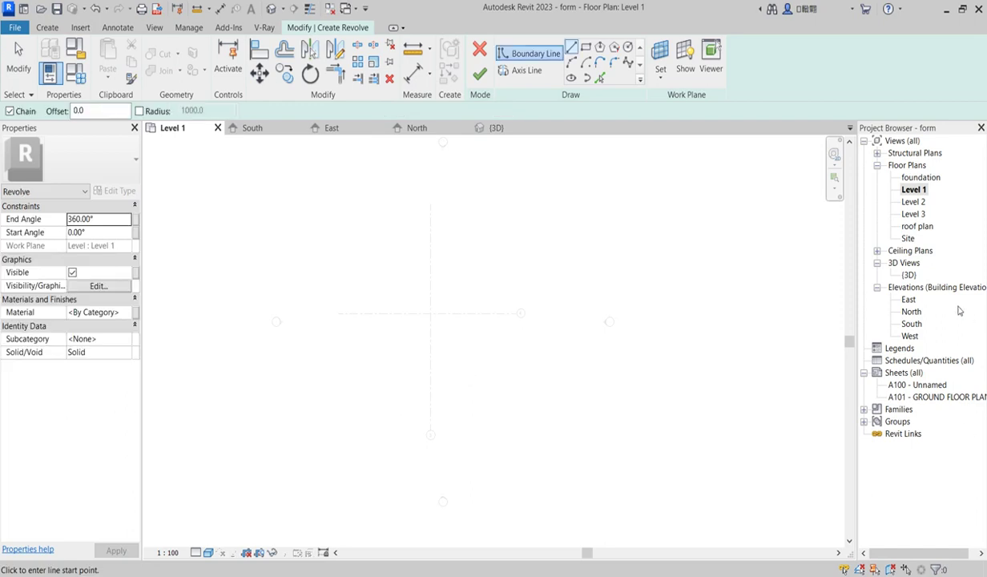
{"action": "double_click", "coordinate": [912, 326]}
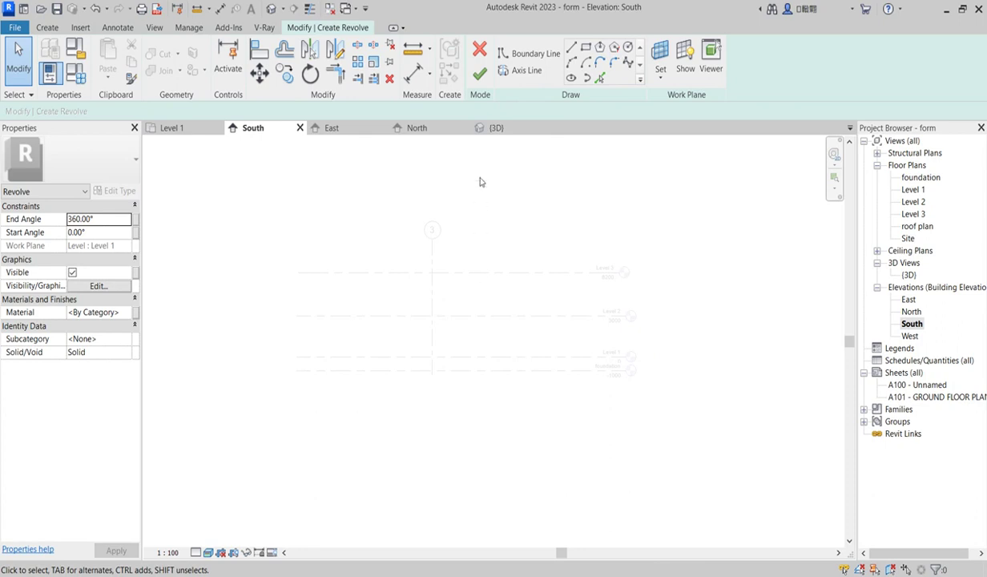
{"action": "scroll", "coordinate": [414, 385], "scroll_direction": "down", "scroll_amount": 3}
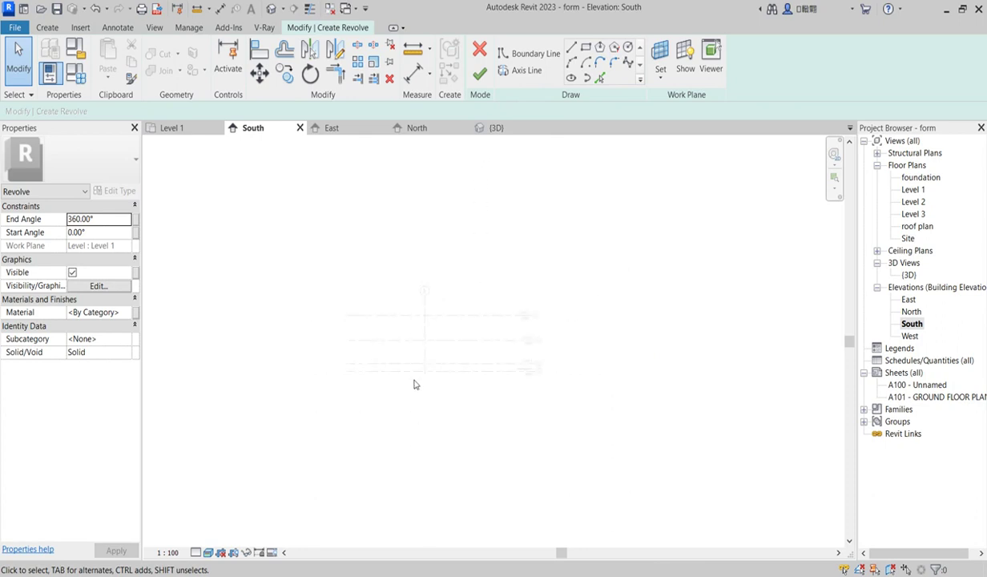
{"action": "left_click", "coordinate": [480, 73]}
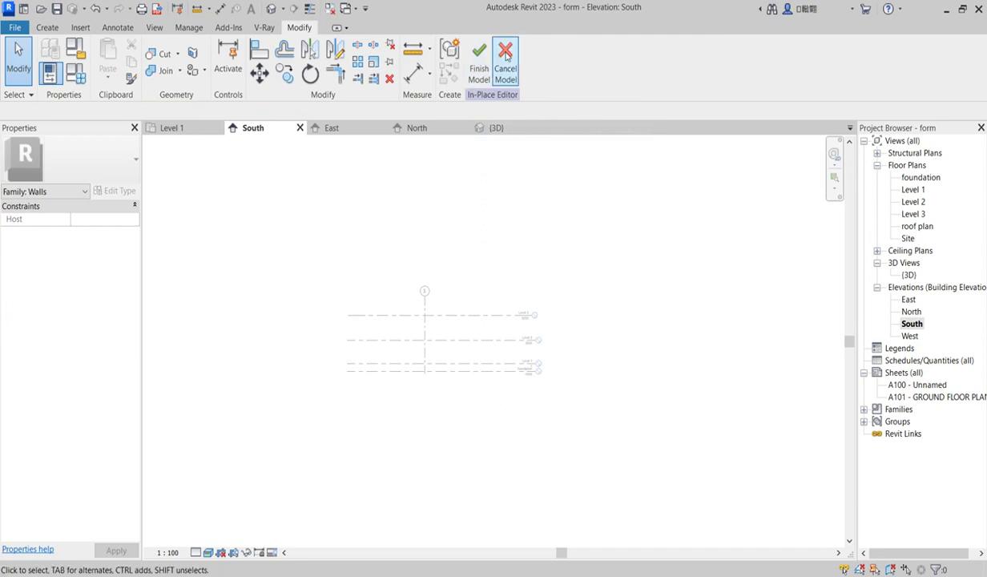
{"action": "left_click", "coordinate": [505, 56]}
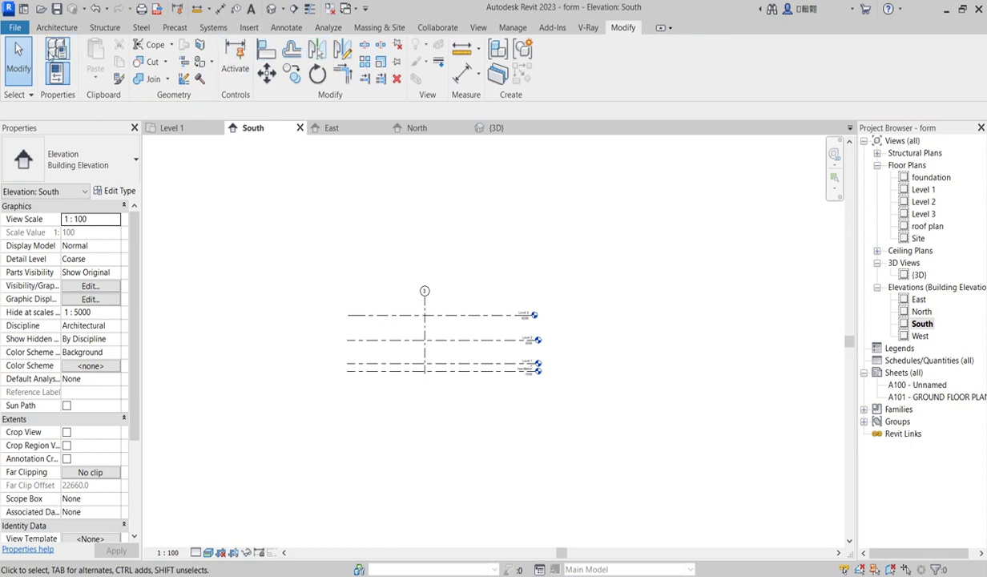
Create a new Model In-Place family in the Walls category named Walls 1.
{"action": "left_click", "coordinate": [51, 29]}
{"action": "left_click", "coordinate": [162, 76]}
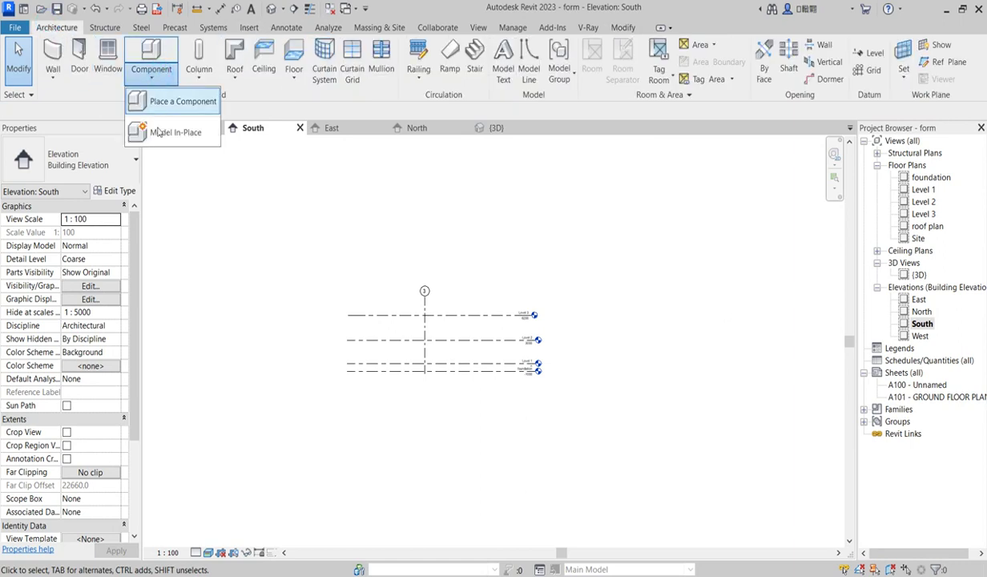
{"action": "left_click", "coordinate": [169, 136]}
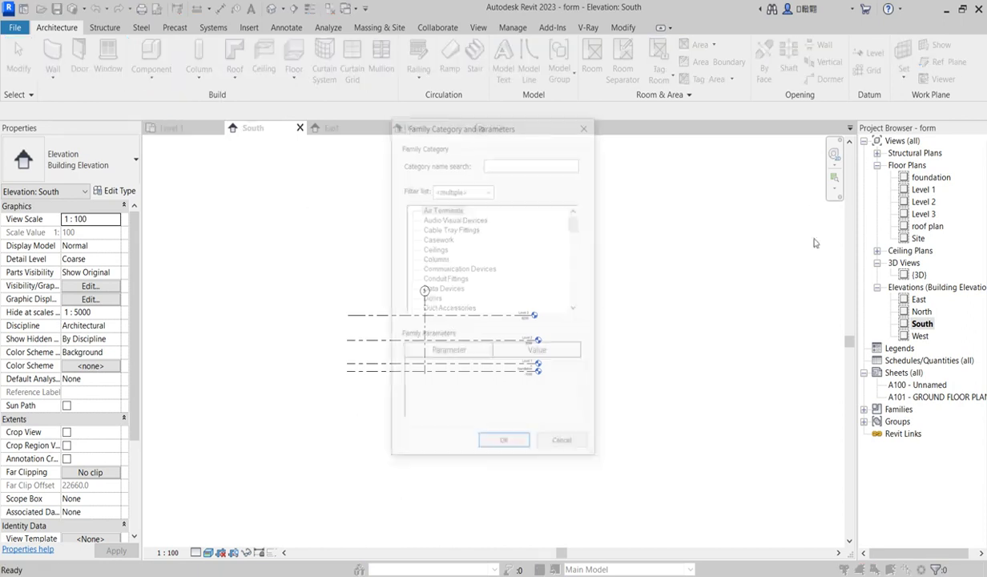
{"action": "scroll", "coordinate": [434, 300], "scroll_direction": "down", "scroll_amount": 2}
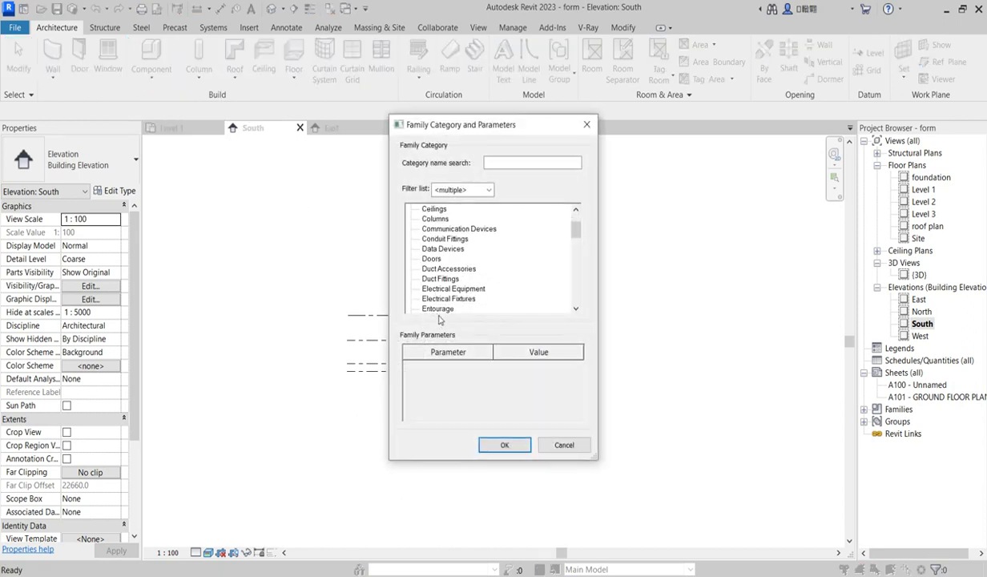
{"action": "scroll", "coordinate": [449, 293], "scroll_direction": "down", "scroll_amount": 2}
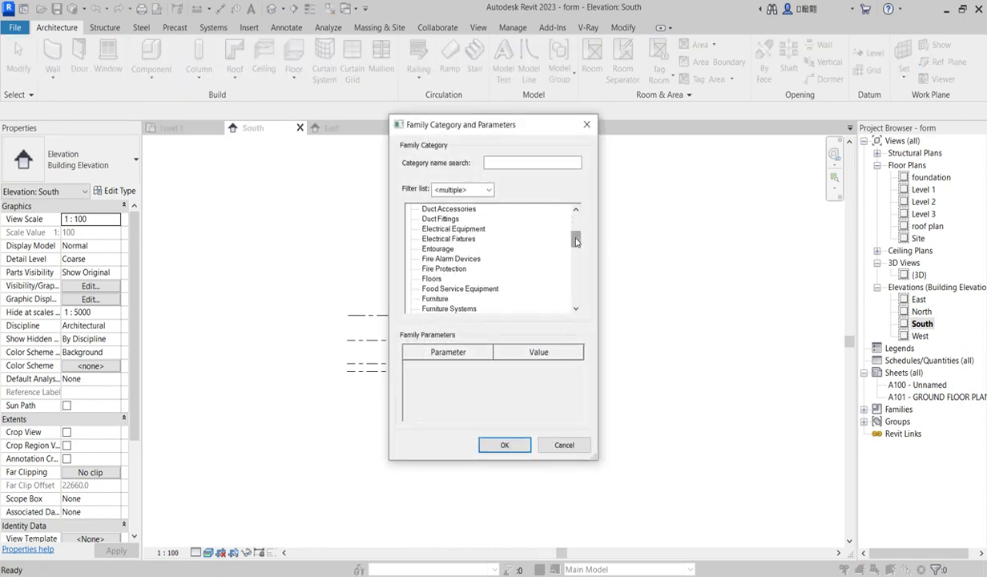
{"action": "left_click_drag", "start_coordinate": [576, 242], "coordinate": [540, 306]}
{"action": "left_click", "coordinate": [433, 298]}
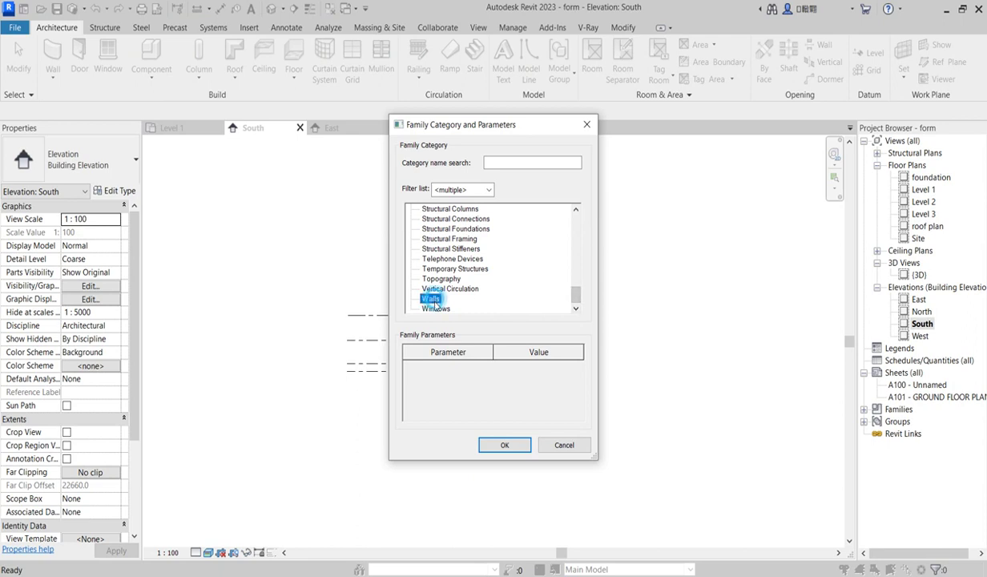
{"action": "left_click", "coordinate": [505, 445]}
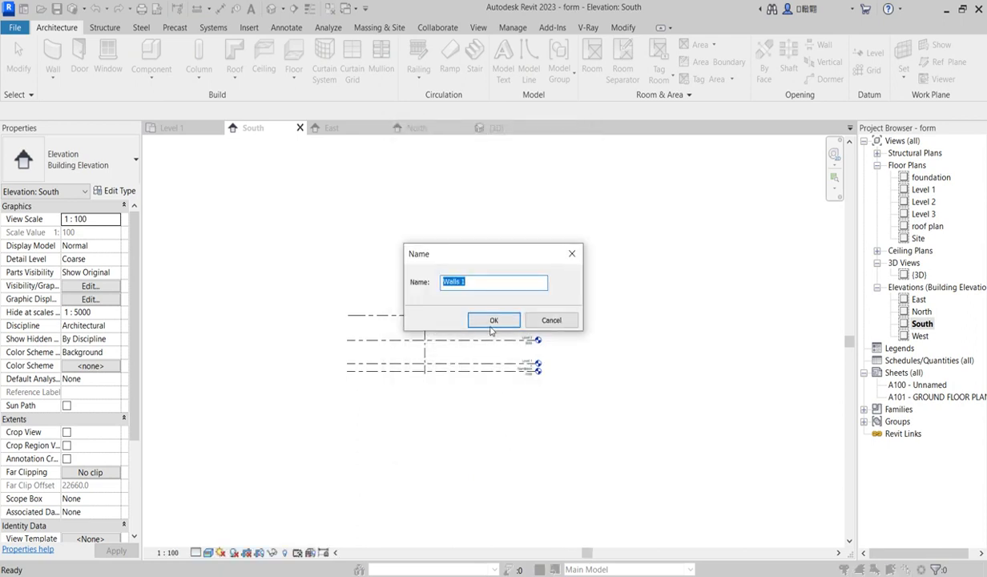
{"action": "left_click", "coordinate": [493, 320]}
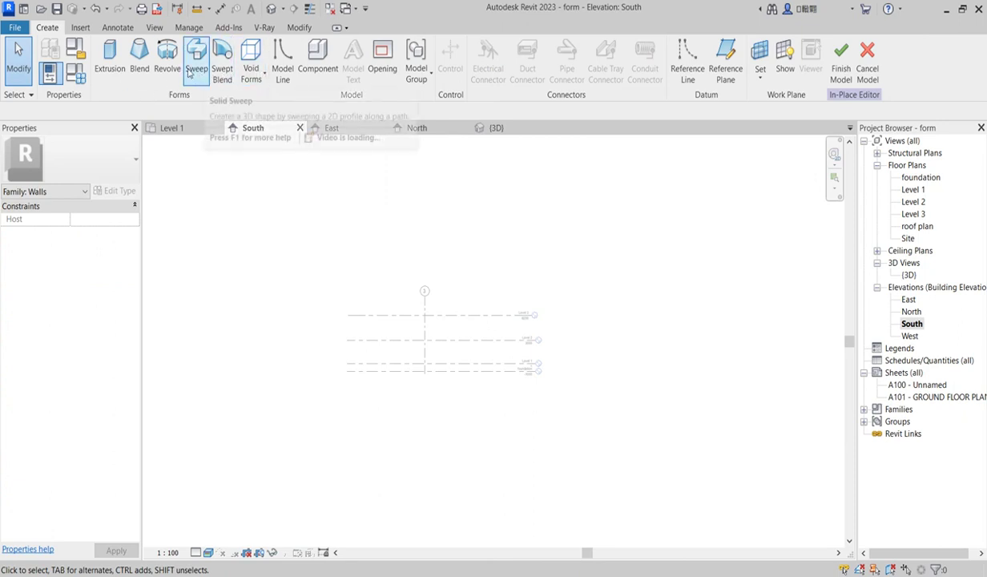
Start a revolve with its work plane set to Grid : 4.
{"action": "left_click", "coordinate": [167, 58]}
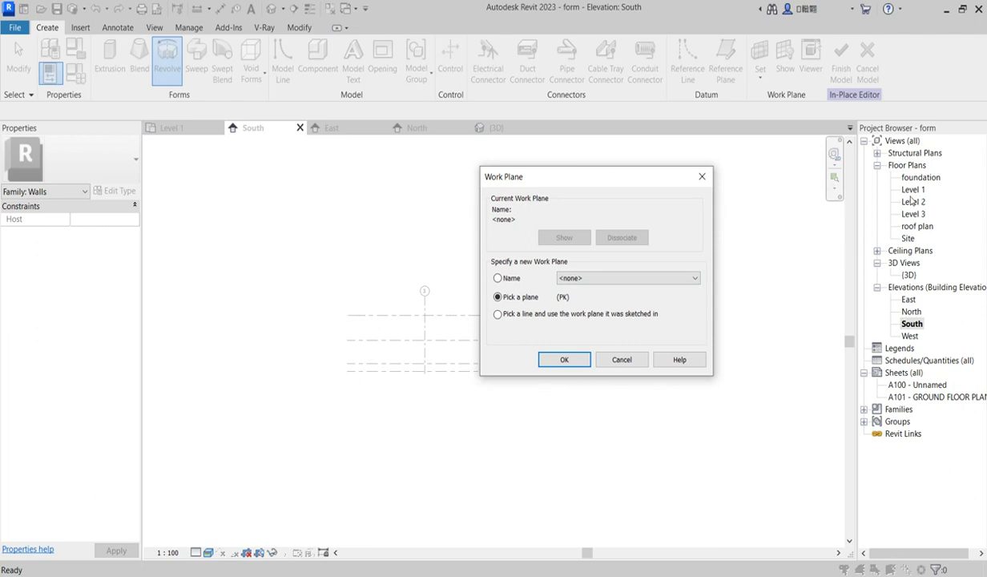
{"action": "left_click", "coordinate": [620, 278]}
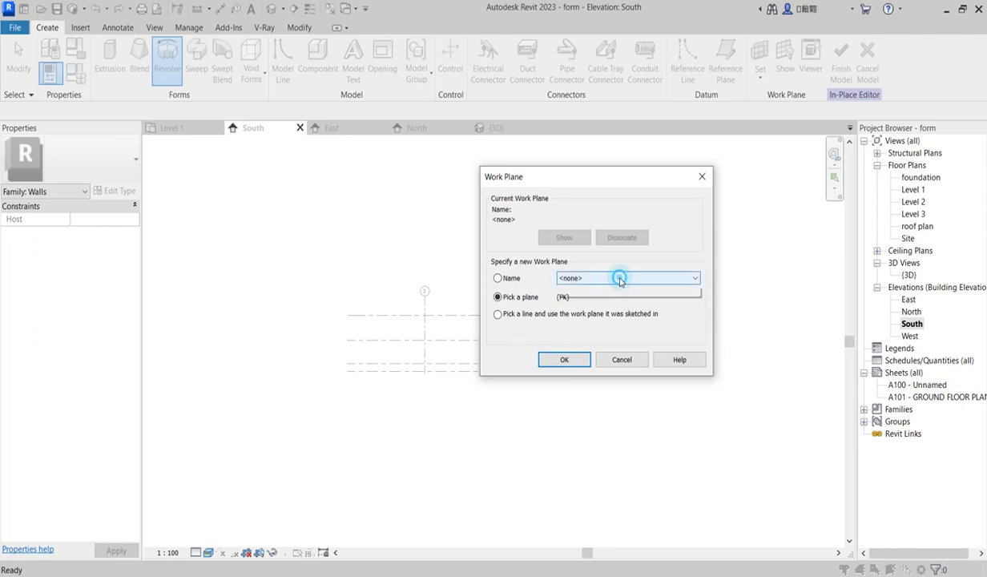
{"action": "left_click", "coordinate": [572, 307]}
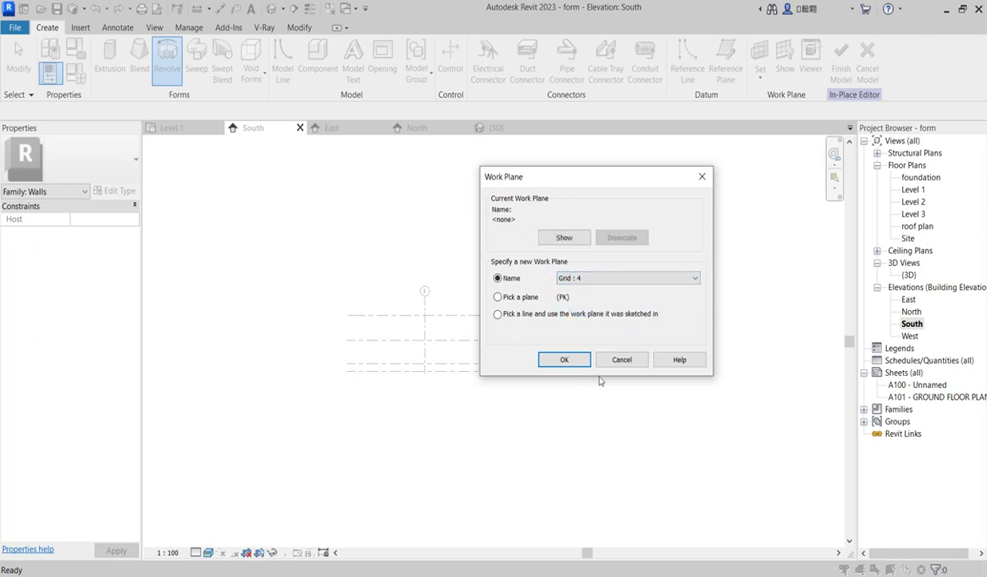
{"action": "left_click", "coordinate": [562, 359]}
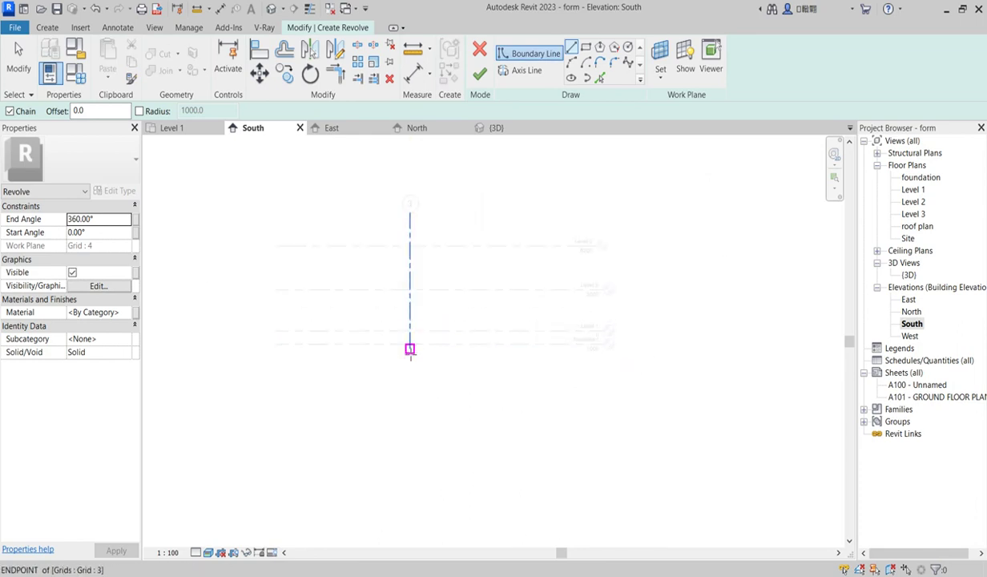
Draw a partial-ellipse arc from grid 3's top to below the foundation, bulging 2700.
{"action": "scroll", "coordinate": [405, 238], "scroll_direction": "down", "scroll_amount": 1}
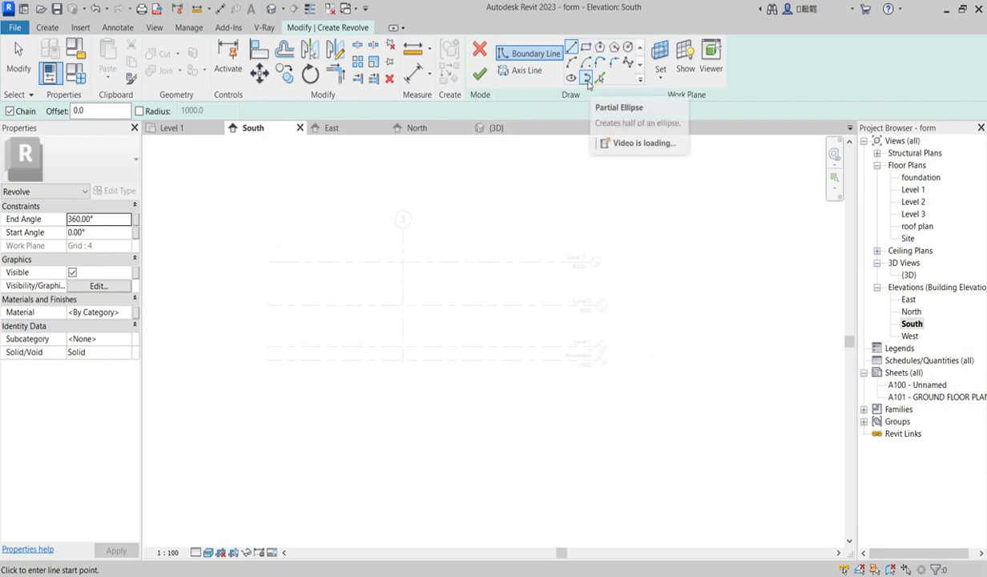
{"action": "left_click", "coordinate": [587, 79]}
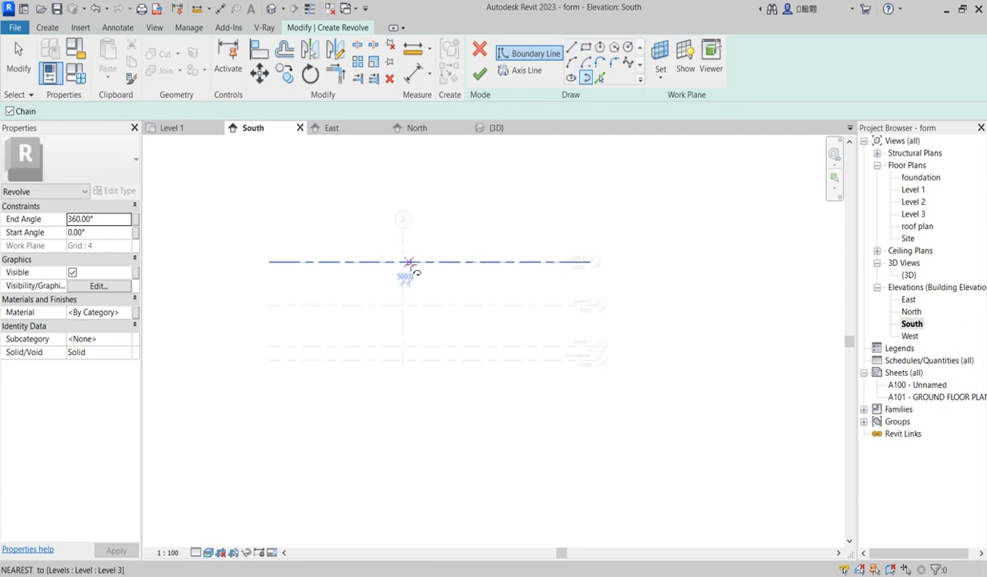
{"action": "scroll", "coordinate": [453, 234], "scroll_direction": "down", "scroll_amount": 1}
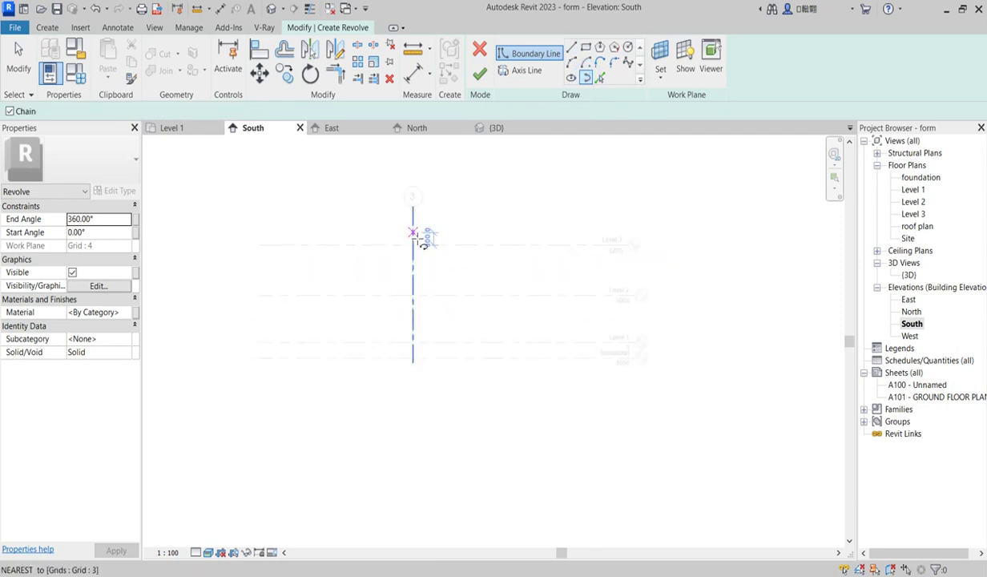
{"action": "scroll", "coordinate": [425, 232], "scroll_direction": "up", "scroll_amount": 1}
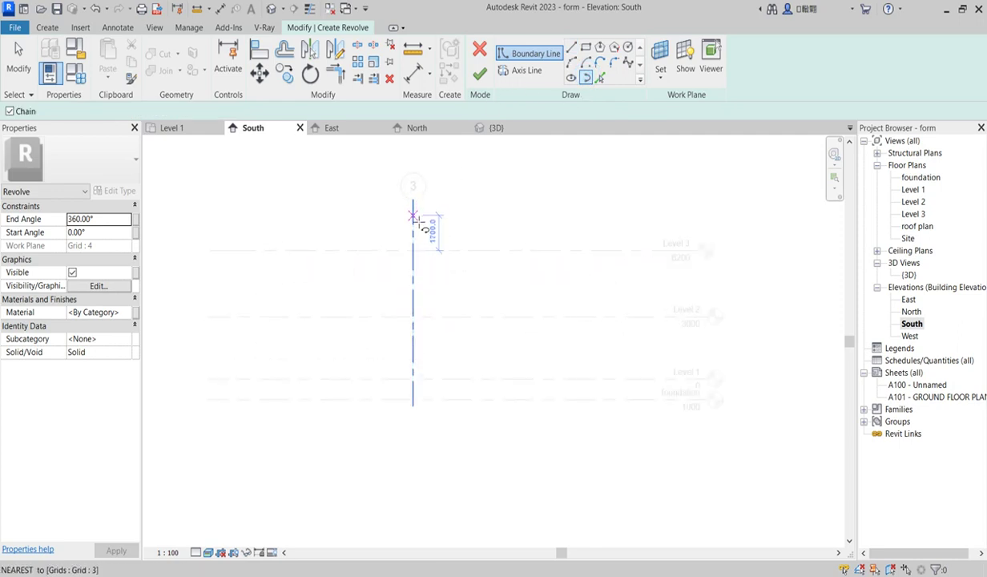
{"action": "left_click", "coordinate": [413, 215]}
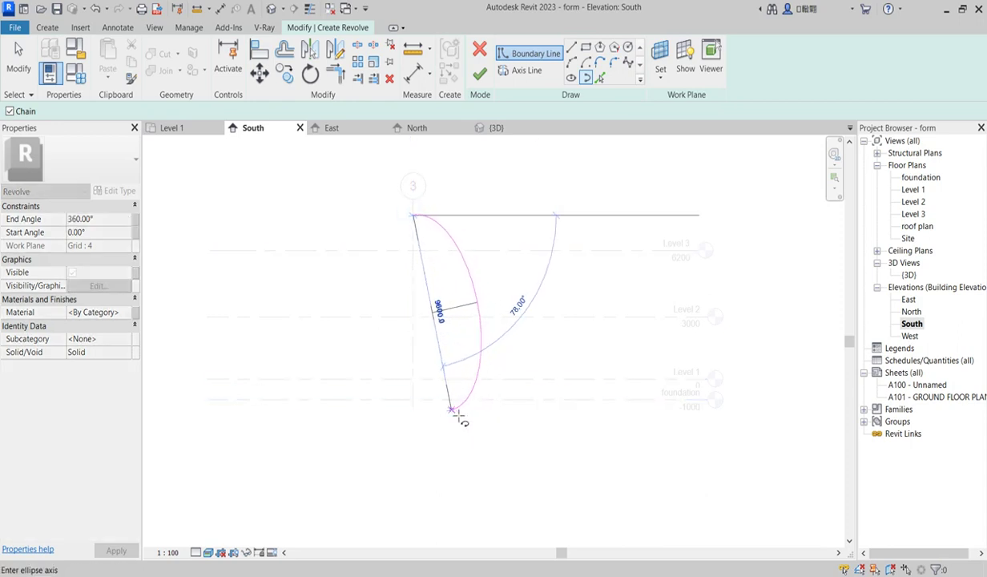
{"action": "left_click", "coordinate": [453, 412]}
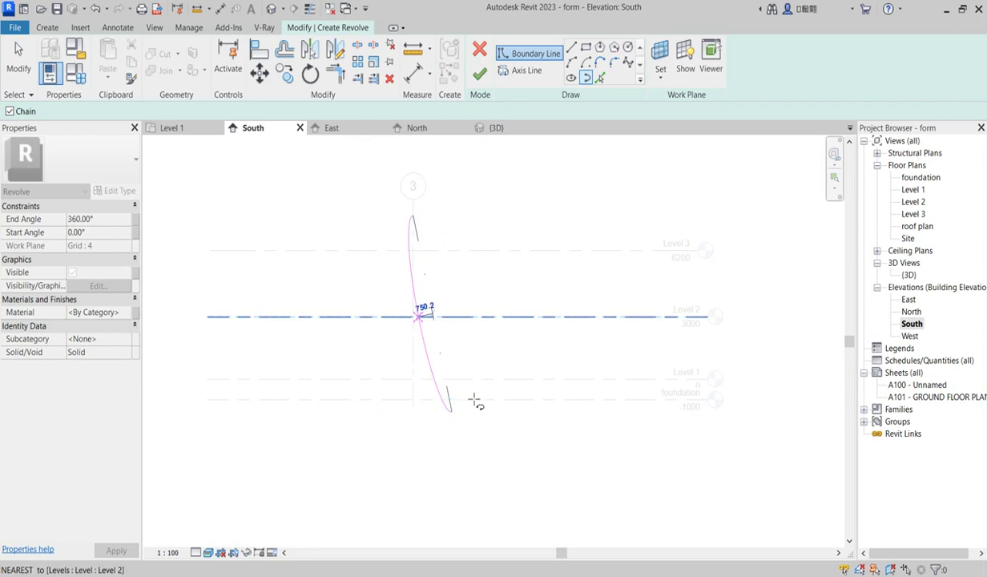
{"action": "scroll", "coordinate": [494, 336], "scroll_direction": "up", "scroll_amount": 2}
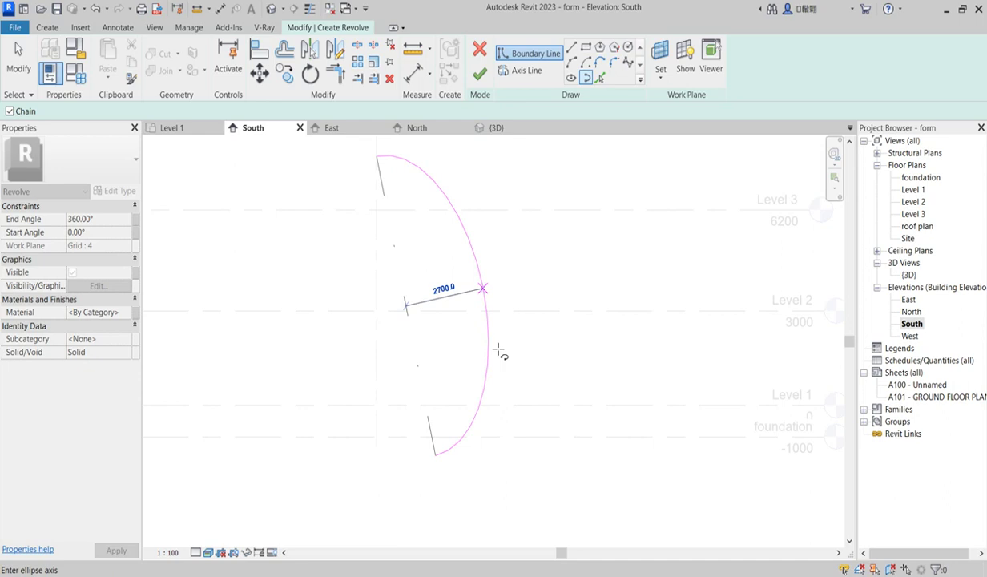
{"action": "left_click", "coordinate": [499, 353]}
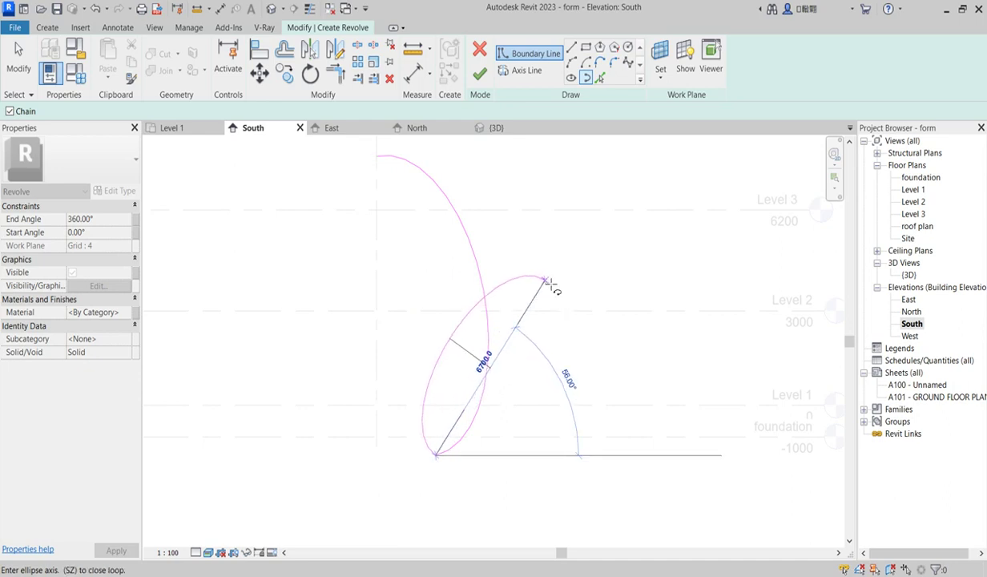
{"action": "key", "text": "Escape"}
{"action": "scroll", "coordinate": [496, 403], "scroll_direction": "down", "scroll_amount": 3}
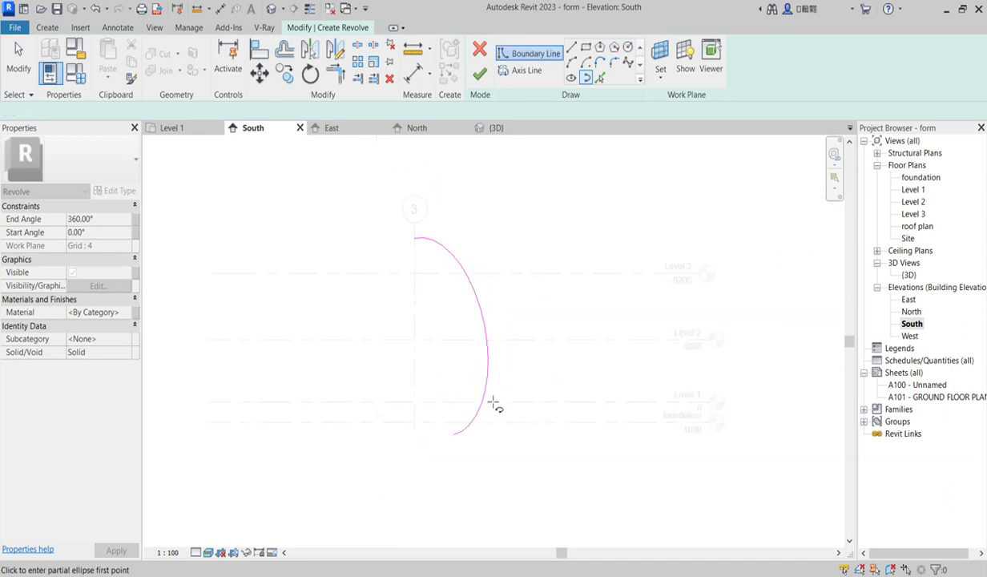
Draw a horizontal boundary line at foundation level from the axis toward the arc.
{"action": "left_click", "coordinate": [571, 48]}
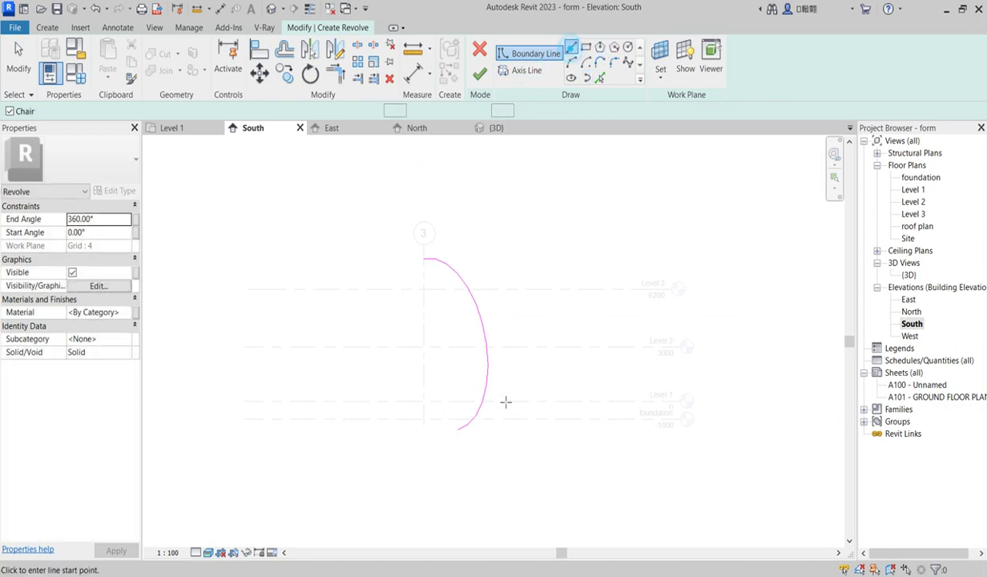
{"action": "left_click", "coordinate": [424, 424]}
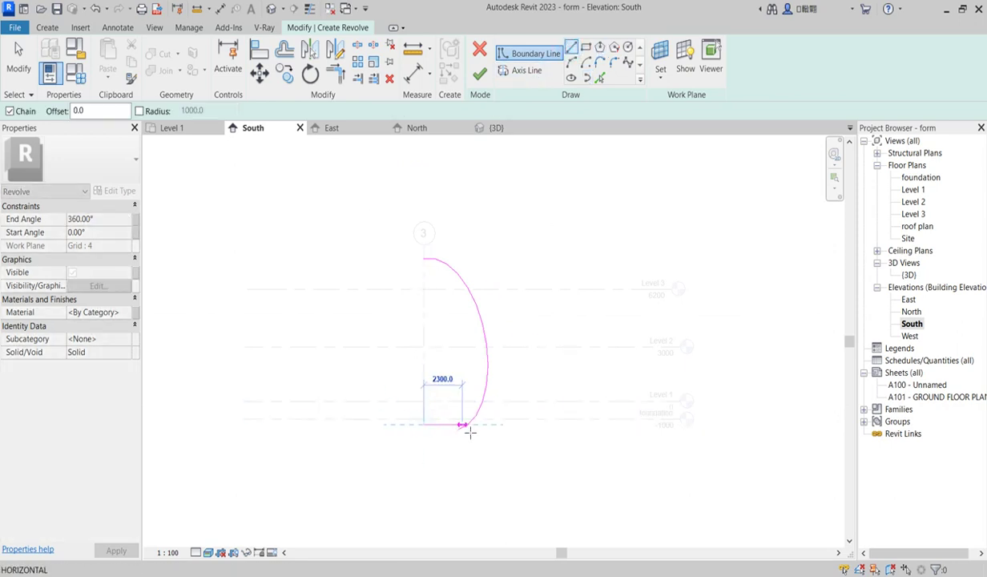
{"action": "scroll", "coordinate": [477, 430], "scroll_direction": "up", "scroll_amount": 3}
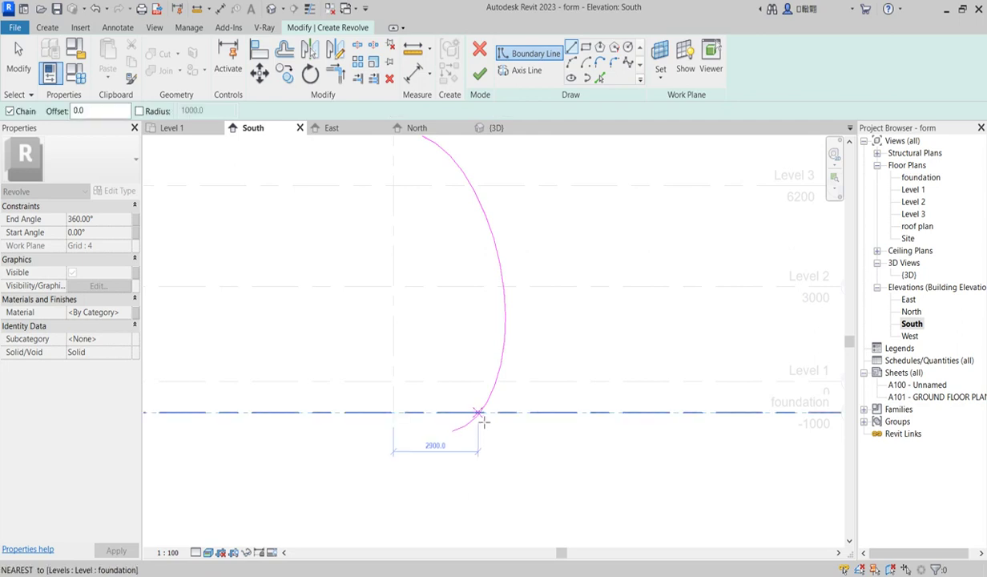
{"action": "key", "text": "Escape"}
{"action": "left_click", "coordinate": [393, 412]}
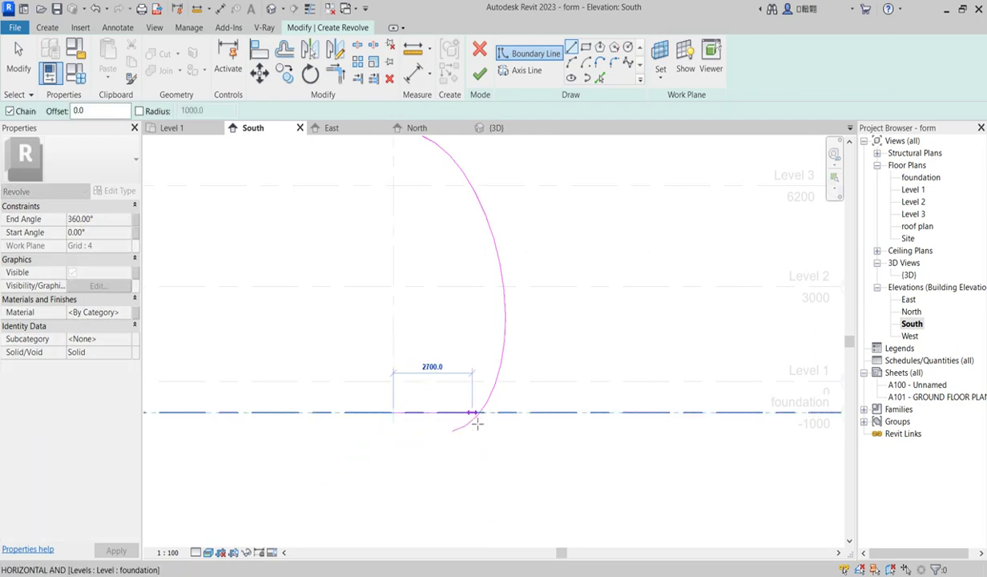
{"action": "left_click", "coordinate": [503, 413]}
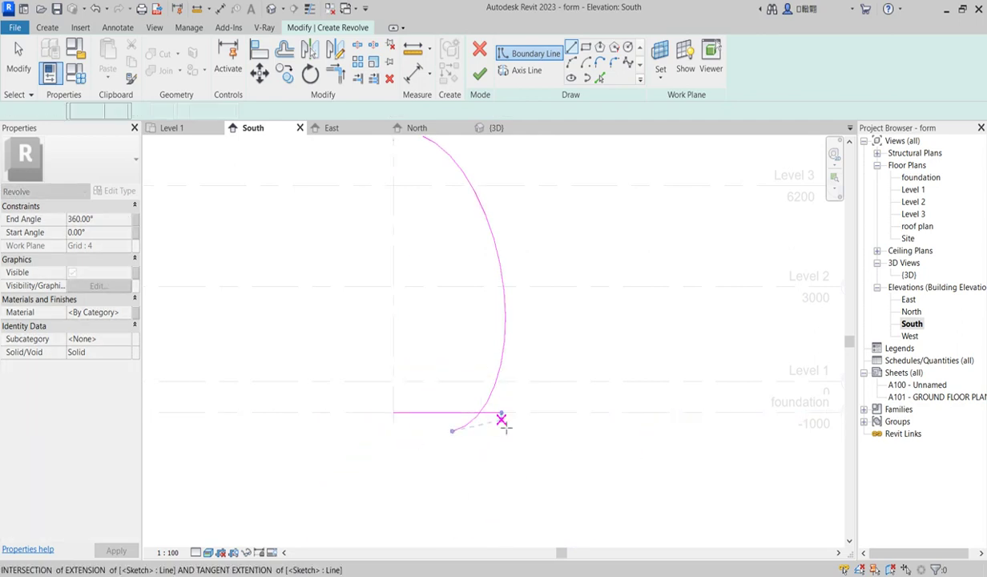
{"action": "key", "text": "Escape"}
{"action": "key", "text": "Escape"}
{"action": "scroll", "coordinate": [500, 415], "scroll_direction": "up", "scroll_amount": 2}
{"action": "key", "text": "Escape"}
Drag the base line and arc endpoints together so they meet at the bottom corner.
{"action": "left_click", "coordinate": [496, 407]}
{"action": "left_click_drag", "start_coordinate": [502, 406], "coordinate": [471, 412]}
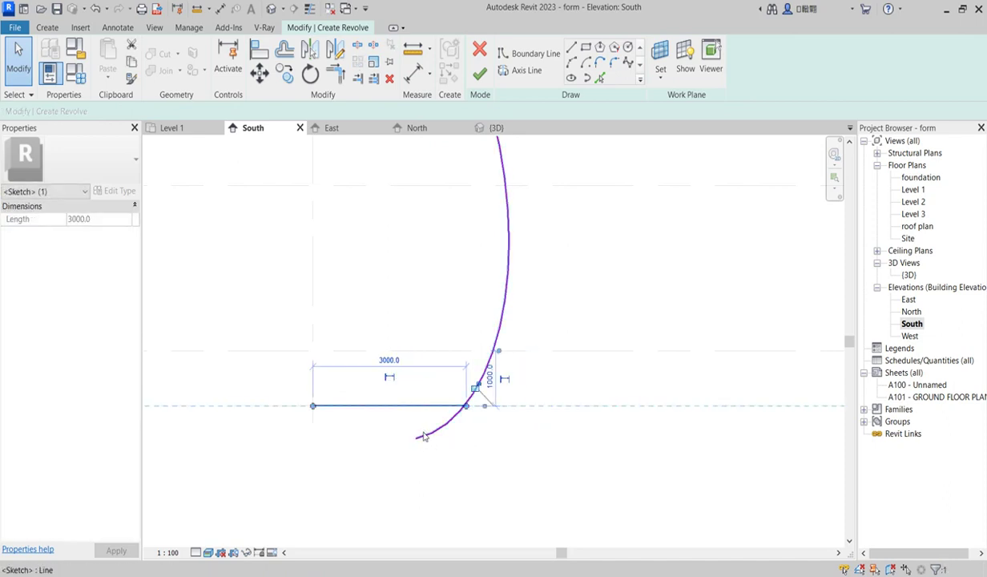
{"action": "mouse_move", "coordinate": [422, 433]}
{"action": "left_mouse_down"}
{"action": "mouse_move", "coordinate": [404, 465]}
{"action": "mouse_move", "coordinate": [457, 433]}
{"action": "mouse_move", "coordinate": [467, 406]}
{"action": "left_mouse_up"}
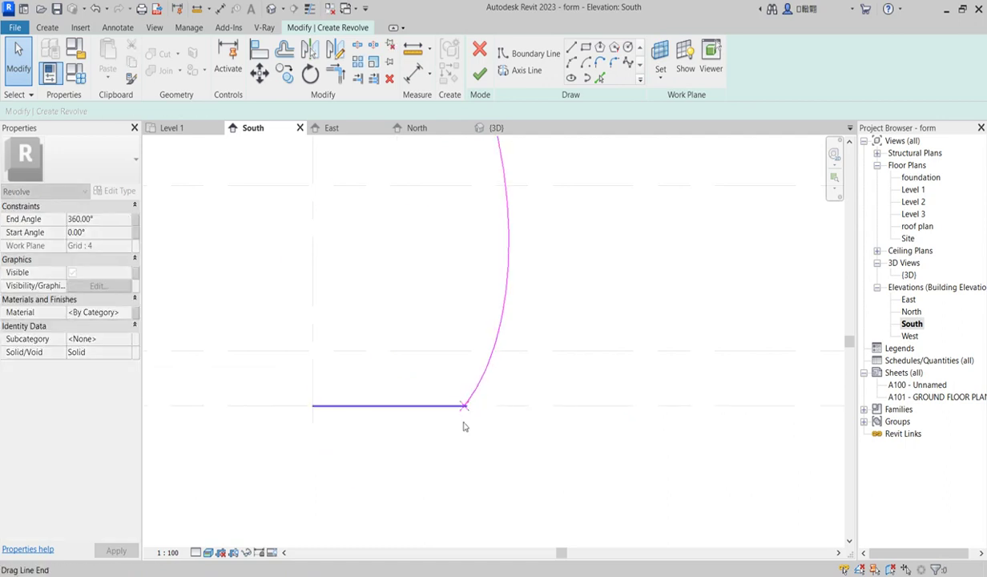
{"action": "left_click", "coordinate": [467, 423]}
{"action": "scroll", "coordinate": [468, 426], "scroll_direction": "up", "scroll_amount": 2}
{"action": "scroll", "coordinate": [467, 413], "scroll_direction": "up", "scroll_amount": 3}
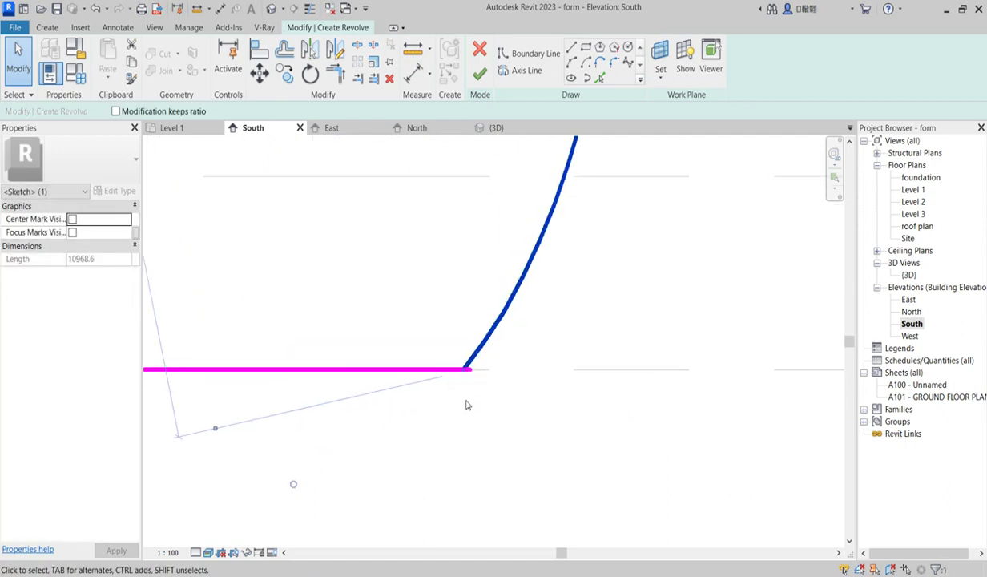
{"action": "left_click", "coordinate": [478, 360]}
{"action": "left_click_drag", "start_coordinate": [478, 360], "coordinate": [465, 356]}
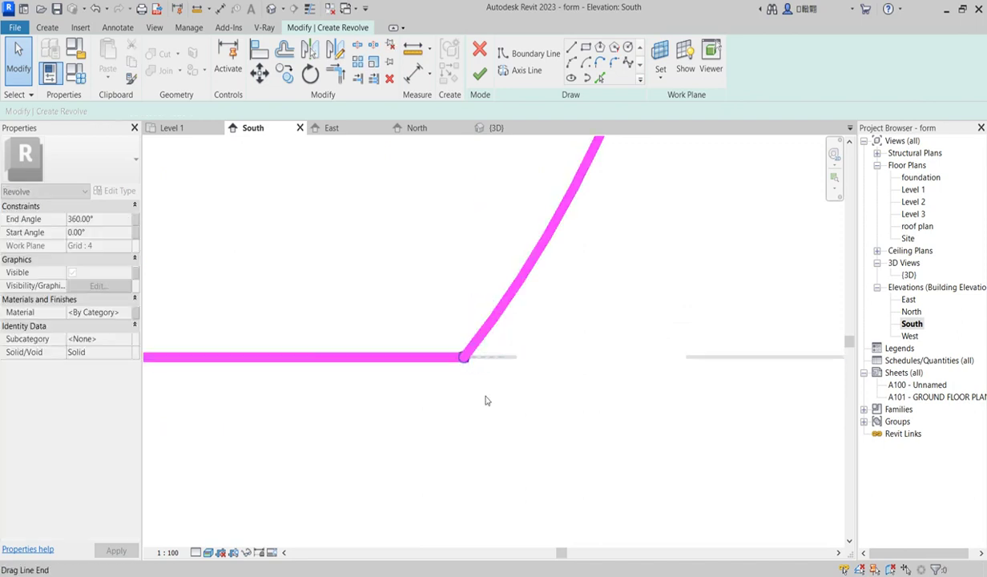
{"action": "left_click", "coordinate": [505, 426]}
{"action": "scroll", "coordinate": [506, 425], "scroll_direction": "down", "scroll_amount": 6}
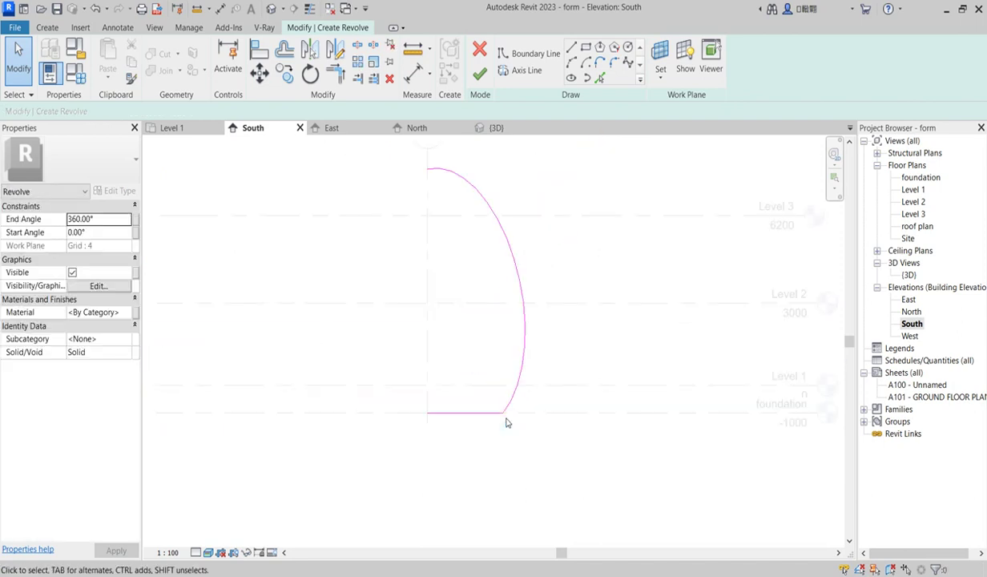
Draw a vertical boundary line from the profile's top point to its bottom corner.
{"action": "left_click", "coordinate": [571, 49]}
{"action": "left_click", "coordinate": [473, 289]}
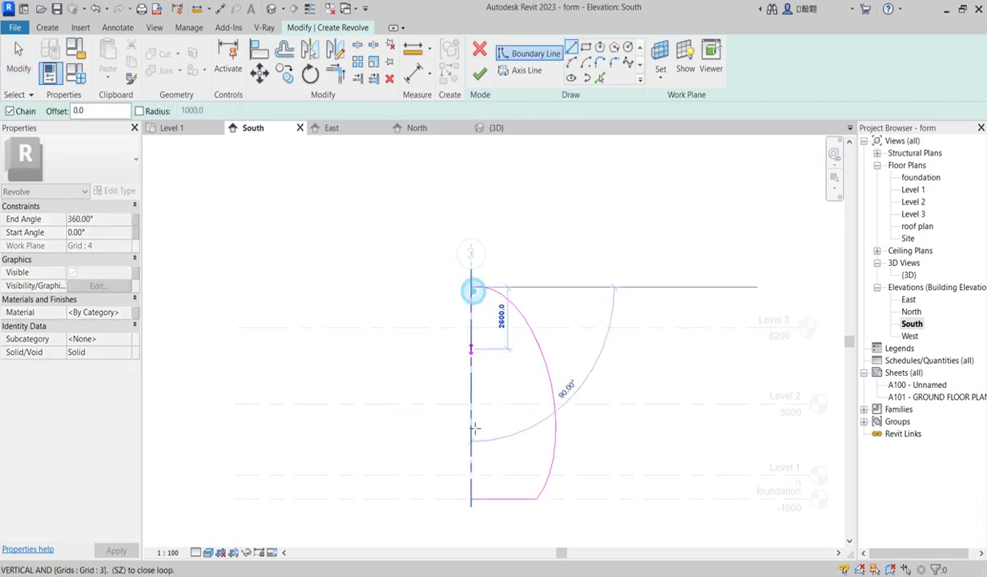
{"action": "left_click", "coordinate": [472, 501]}
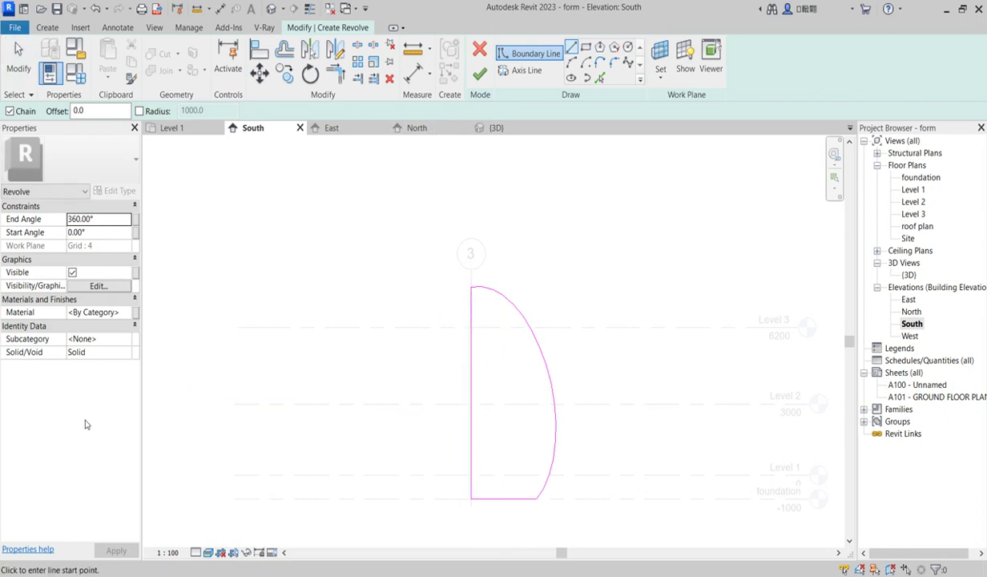
{"action": "scroll", "coordinate": [233, 182], "scroll_direction": "down", "scroll_amount": 1}
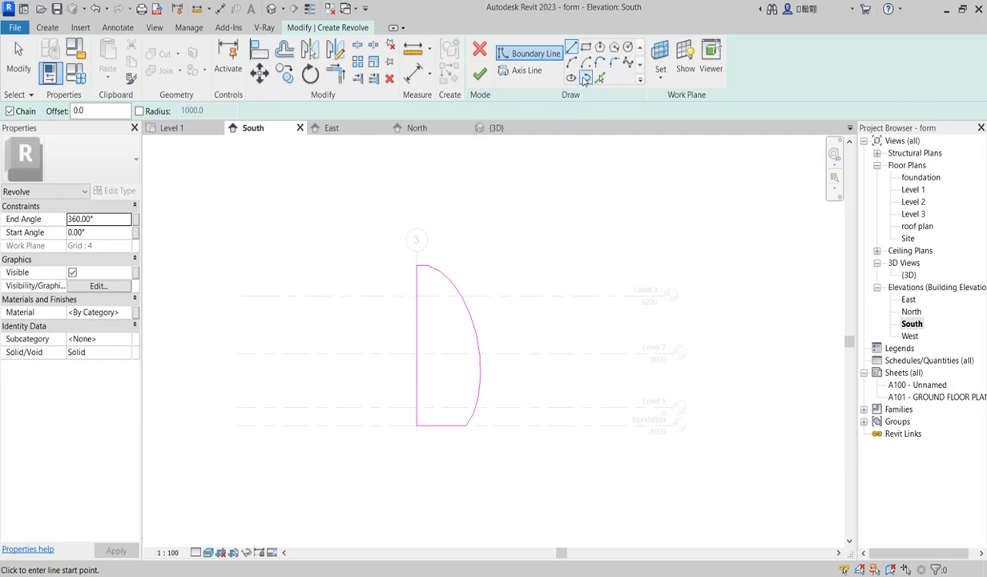
Draw the revolve axis line from top to bottom and finish the sketch.
{"action": "left_click", "coordinate": [527, 71]}
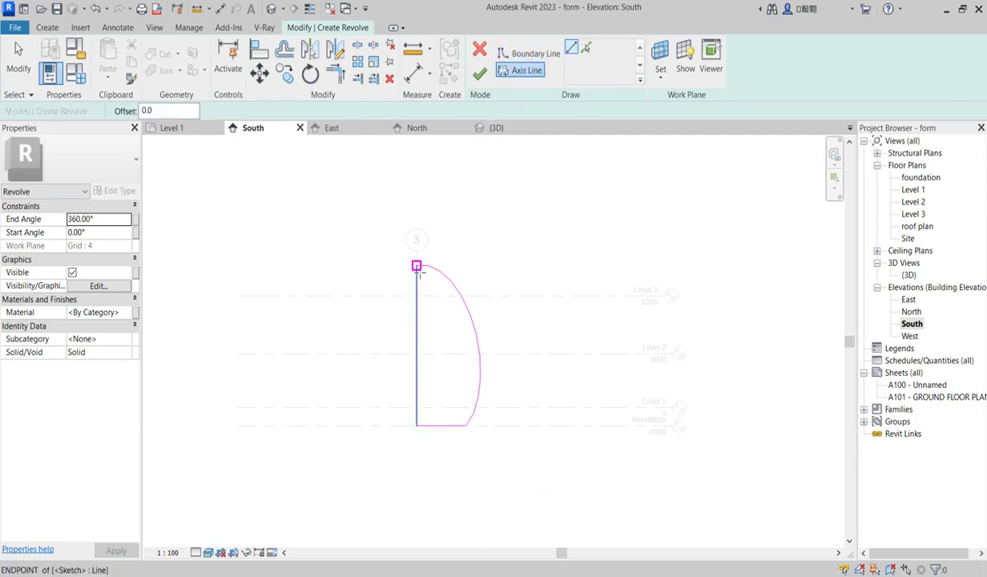
{"action": "left_click", "coordinate": [416, 265]}
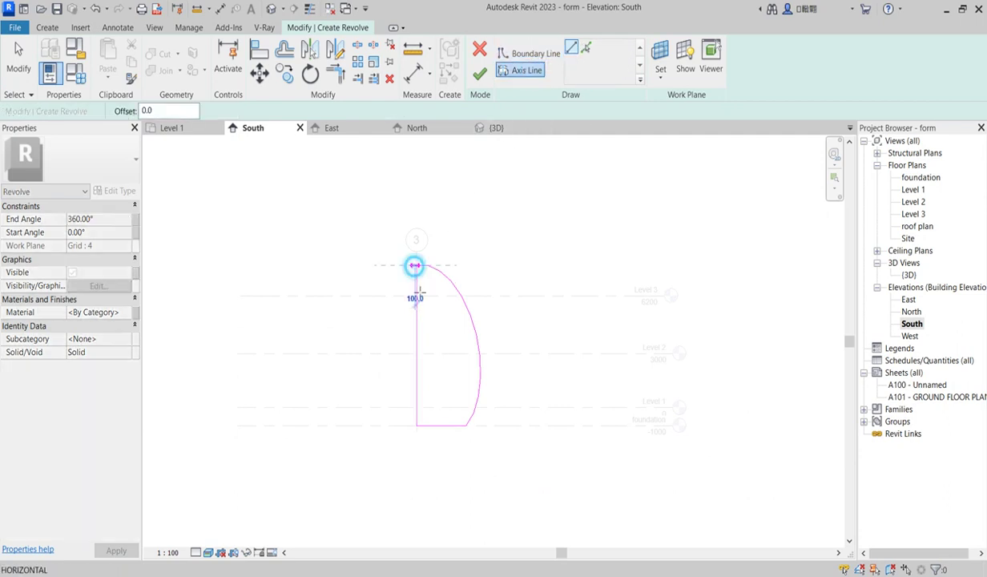
{"action": "left_click", "coordinate": [416, 425]}
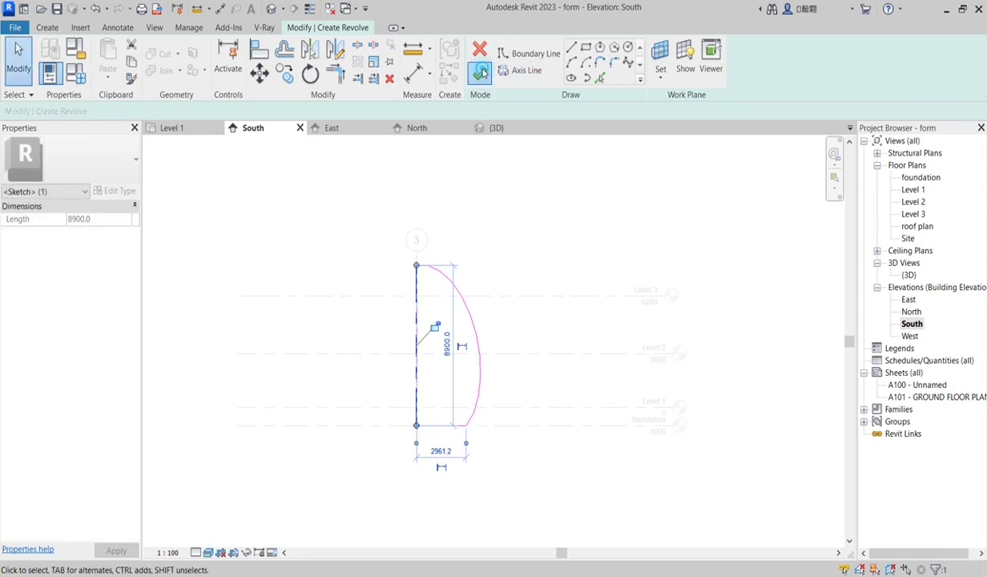
{"action": "left_click", "coordinate": [480, 73]}
Inspect the new egg revolve, selecting and deselecting it while zooming around.
{"action": "left_click", "coordinate": [504, 255]}
{"action": "scroll", "coordinate": [446, 281], "scroll_direction": "up", "scroll_amount": 4}
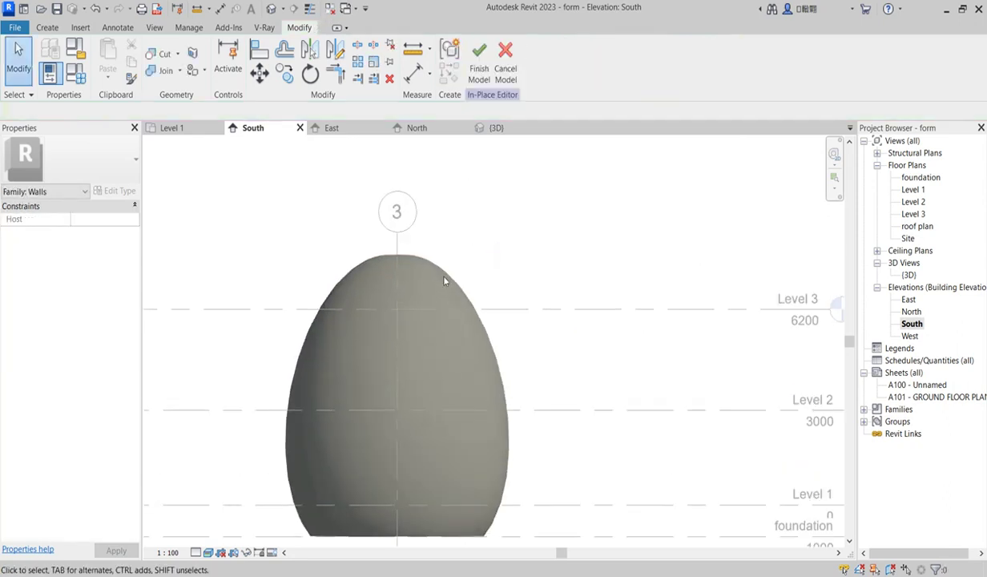
{"action": "scroll", "coordinate": [443, 403], "scroll_direction": "down", "scroll_amount": 3}
{"action": "scroll", "coordinate": [452, 393], "scroll_direction": "up", "scroll_amount": 2}
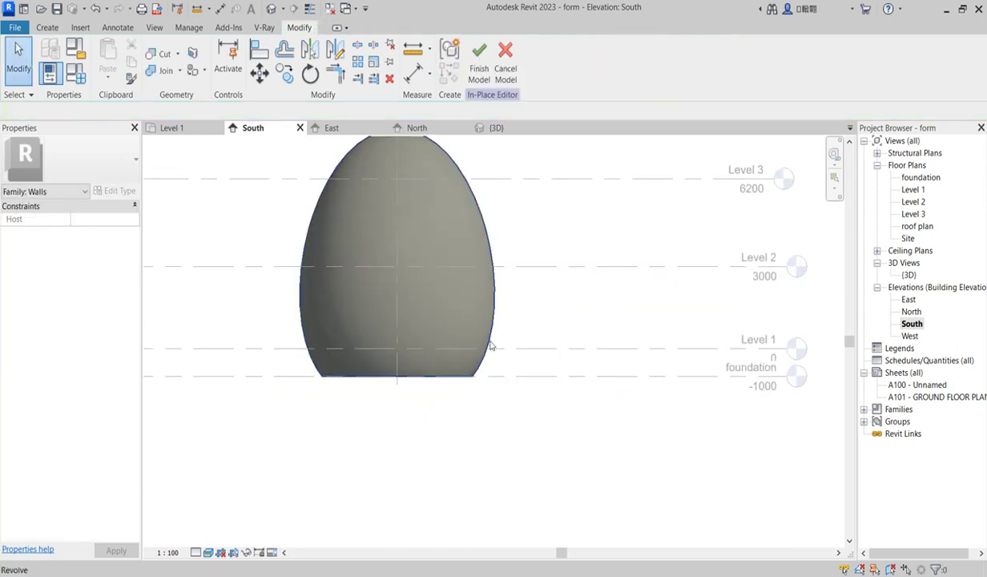
{"action": "scroll", "coordinate": [489, 330], "scroll_direction": "down", "scroll_amount": 2}
{"action": "scroll", "coordinate": [483, 276], "scroll_direction": "up", "scroll_amount": 2}
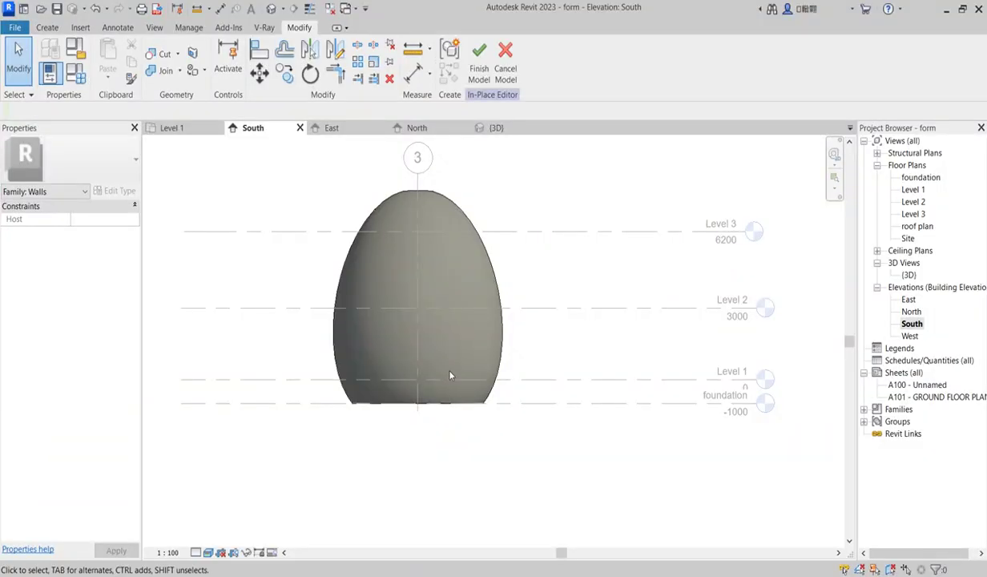
{"action": "left_click", "coordinate": [490, 248]}
{"action": "scroll", "coordinate": [461, 192], "scroll_direction": "up", "scroll_amount": 2}
{"action": "left_click", "coordinate": [463, 183]}
{"action": "scroll", "coordinate": [499, 291], "scroll_direction": "down", "scroll_amount": 3}
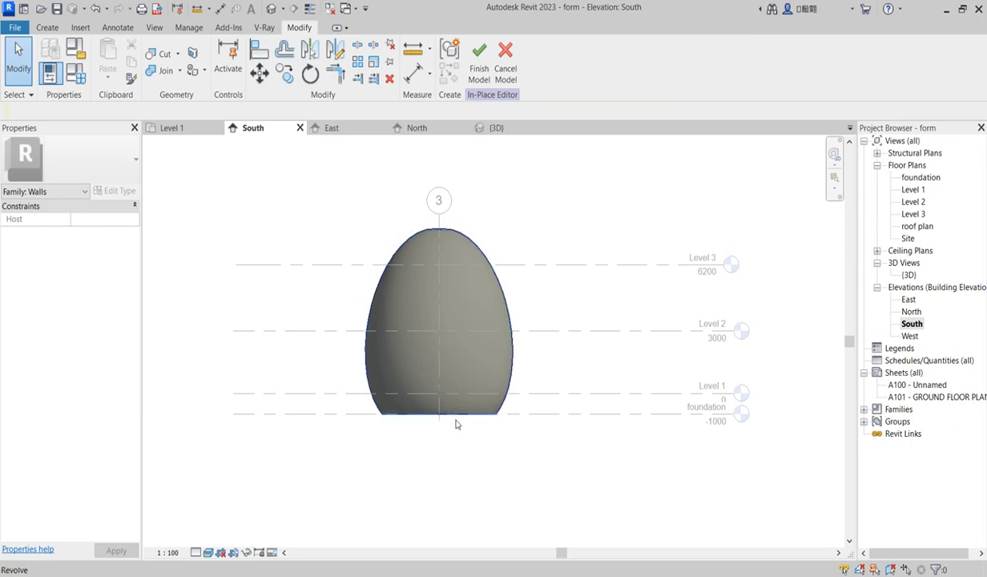
{"action": "scroll", "coordinate": [445, 408], "scroll_direction": "up", "scroll_amount": 2}
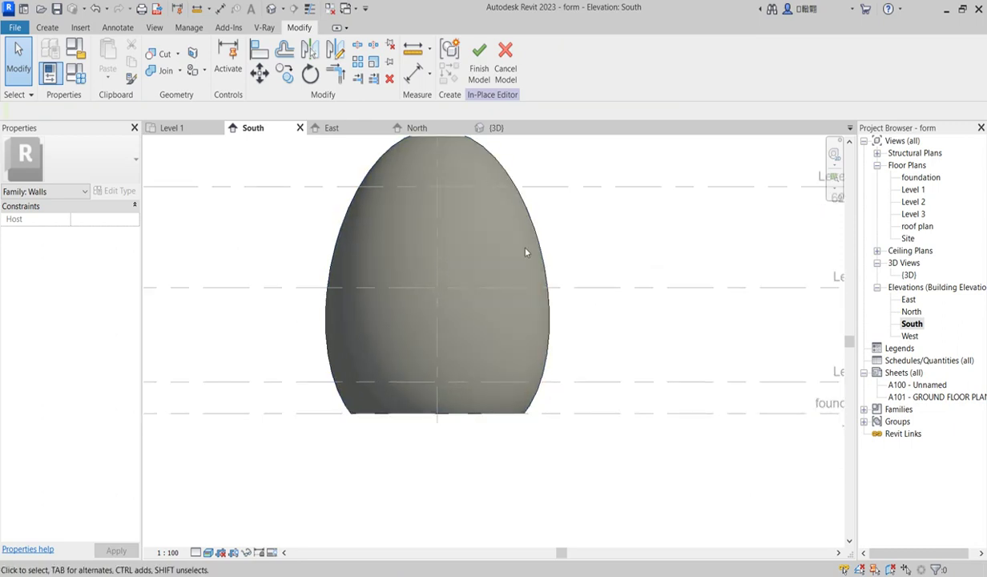
{"action": "scroll", "coordinate": [518, 284], "scroll_direction": "down", "scroll_amount": 3}
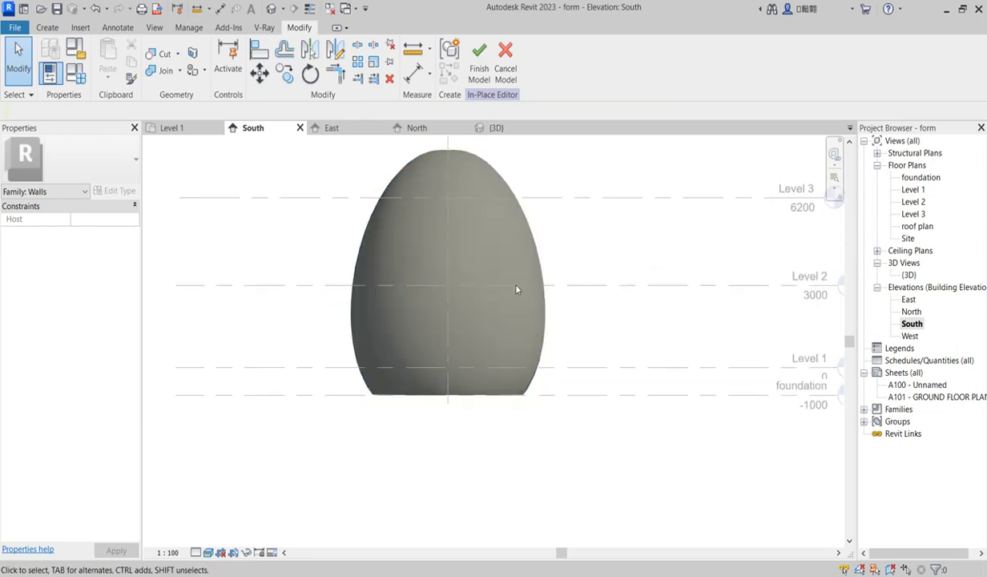
{"action": "left_click", "coordinate": [48, 28]}
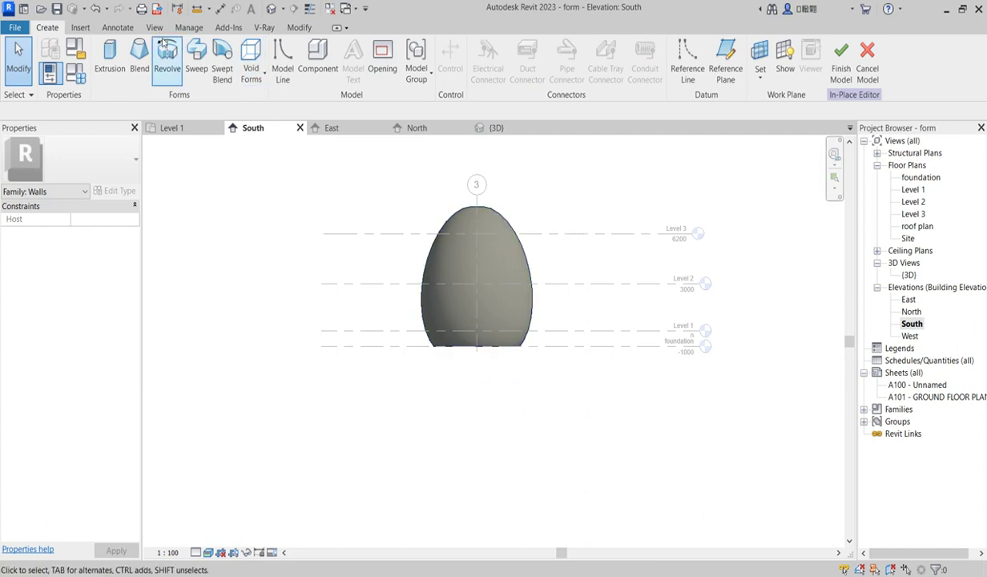
Start a void extrusion with its work plane set to Grid : 4.
{"action": "left_click", "coordinate": [250, 71]}
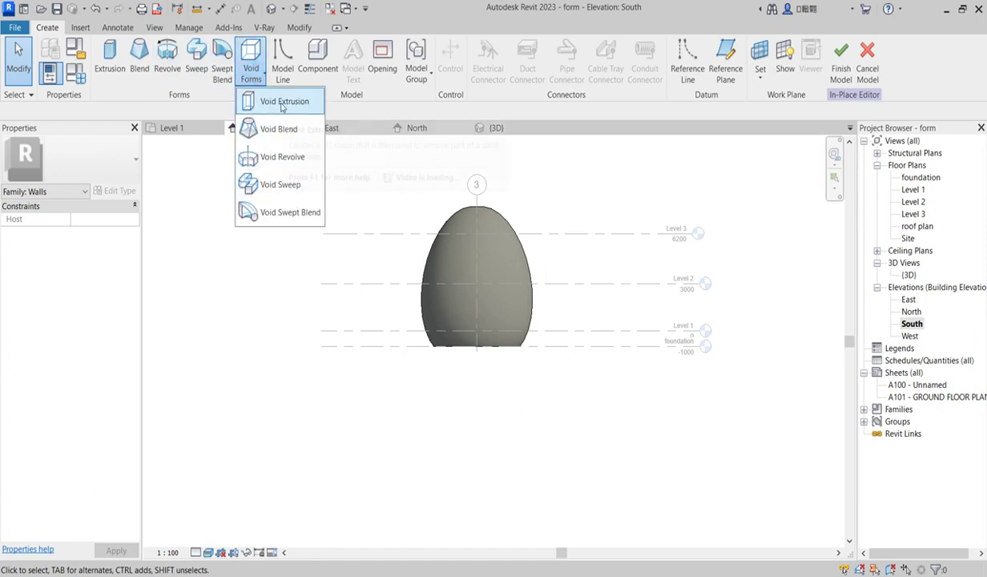
{"action": "left_click", "coordinate": [283, 103]}
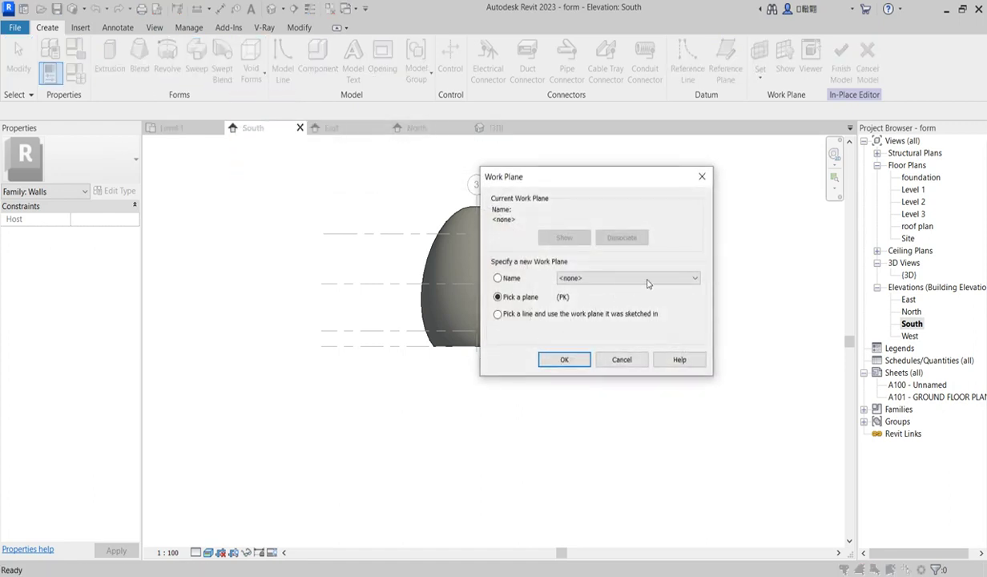
{"action": "left_click", "coordinate": [694, 279]}
{"action": "left_click", "coordinate": [581, 308]}
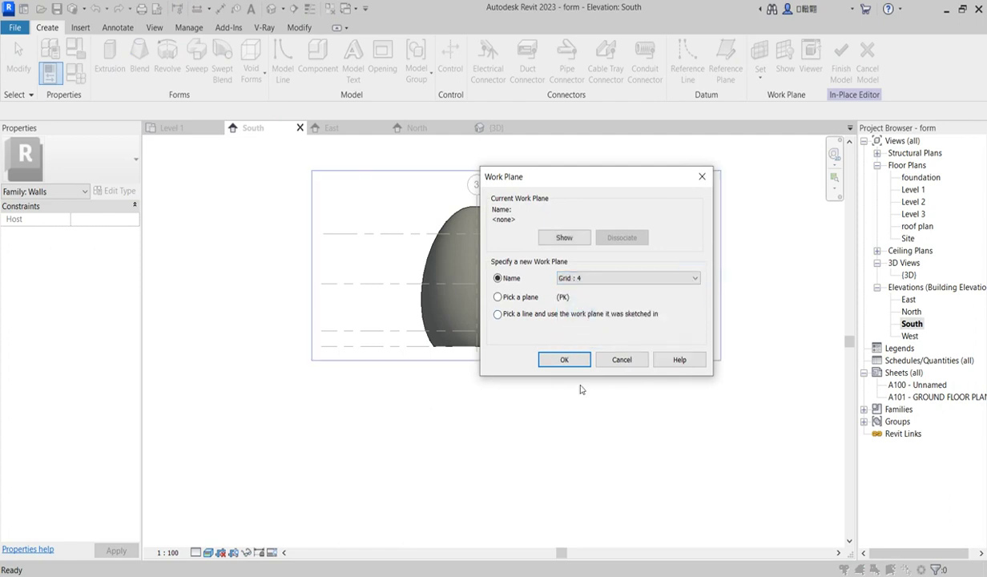
{"action": "left_click", "coordinate": [564, 360]}
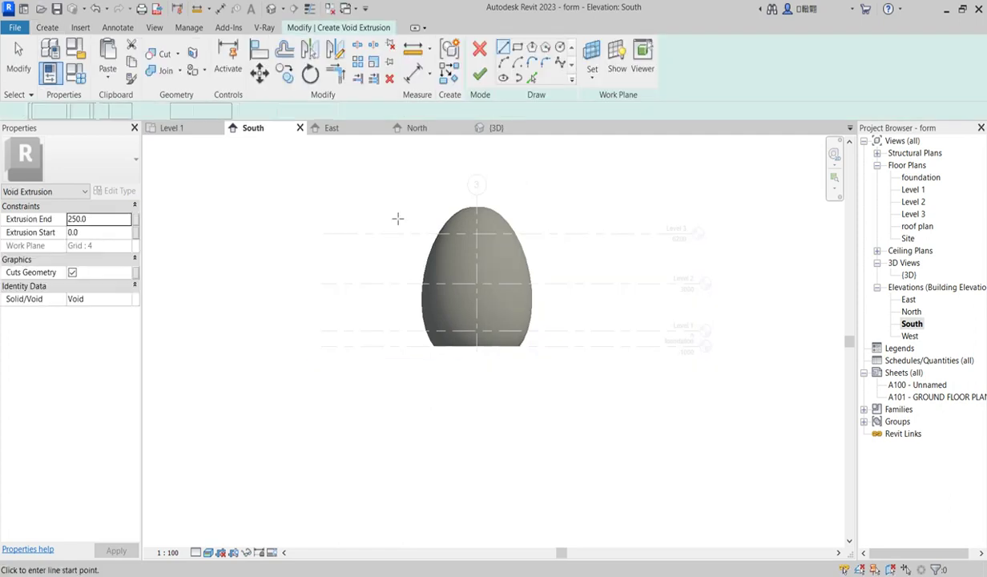
Sketch an ellipse centred on the egg's middle reaching its base, and finish the void.
{"action": "left_click", "coordinate": [517, 47]}
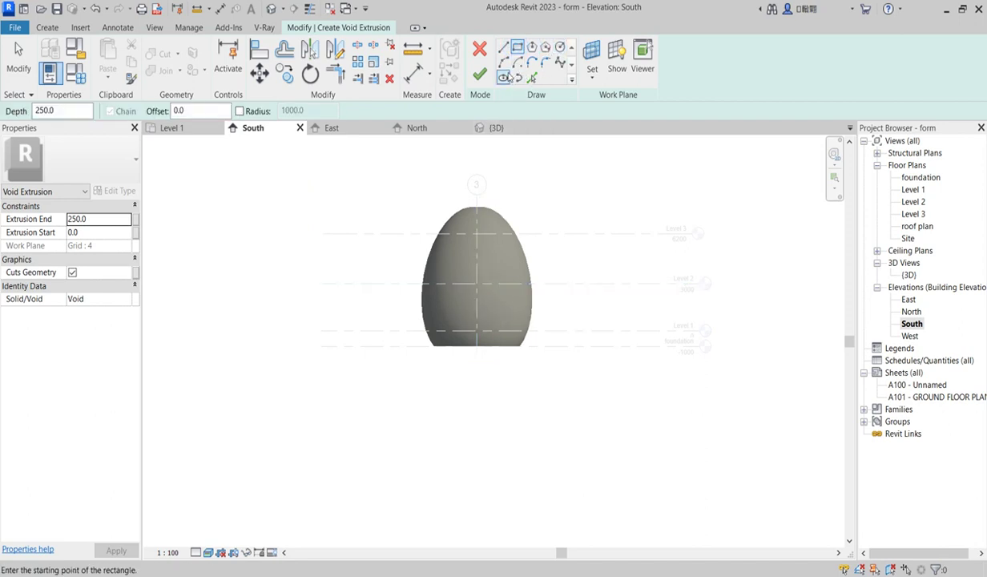
{"action": "left_click", "coordinate": [503, 77]}
{"action": "scroll", "coordinate": [476, 332], "scroll_direction": "up", "scroll_amount": 3}
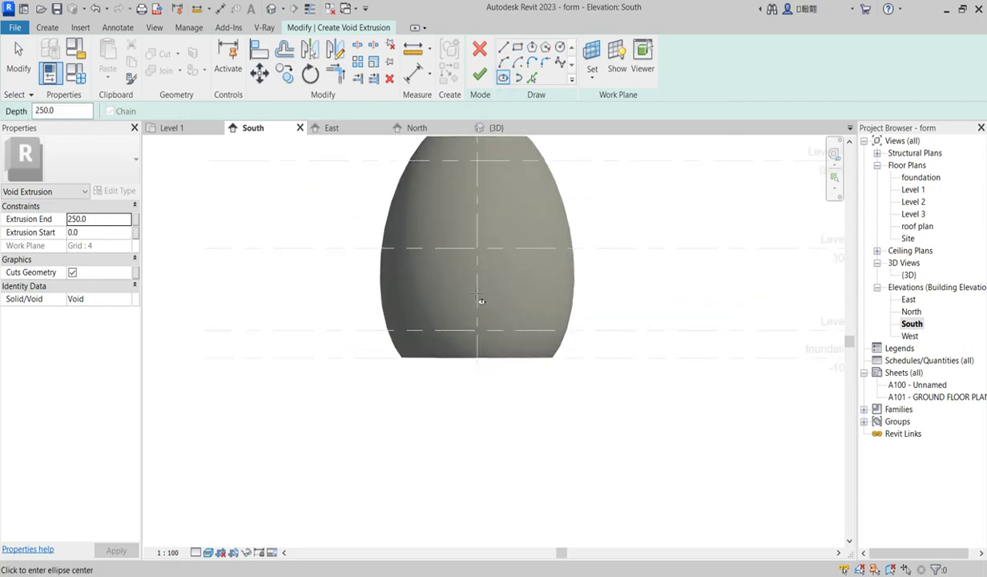
{"action": "left_click", "coordinate": [478, 269]}
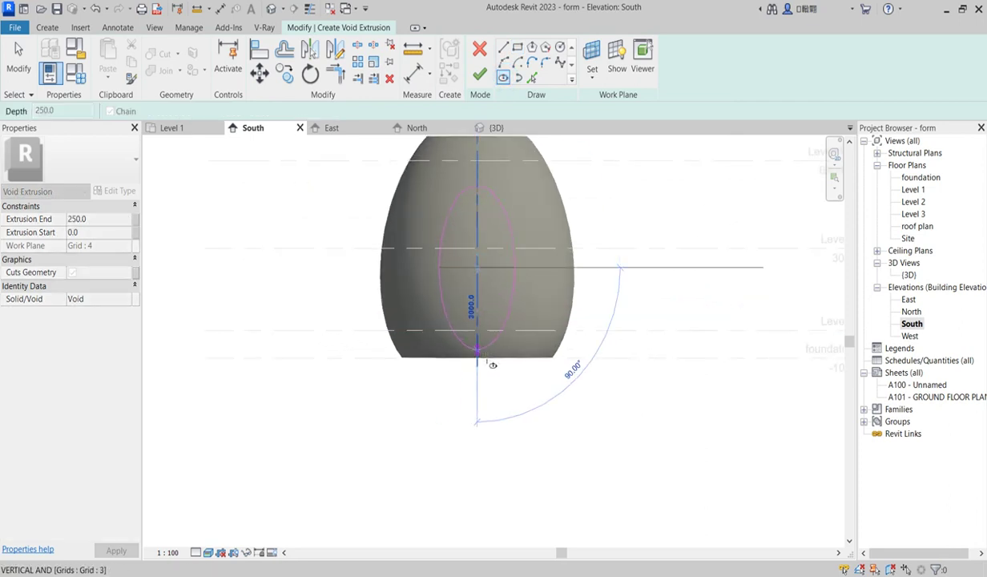
{"action": "left_click", "coordinate": [478, 350]}
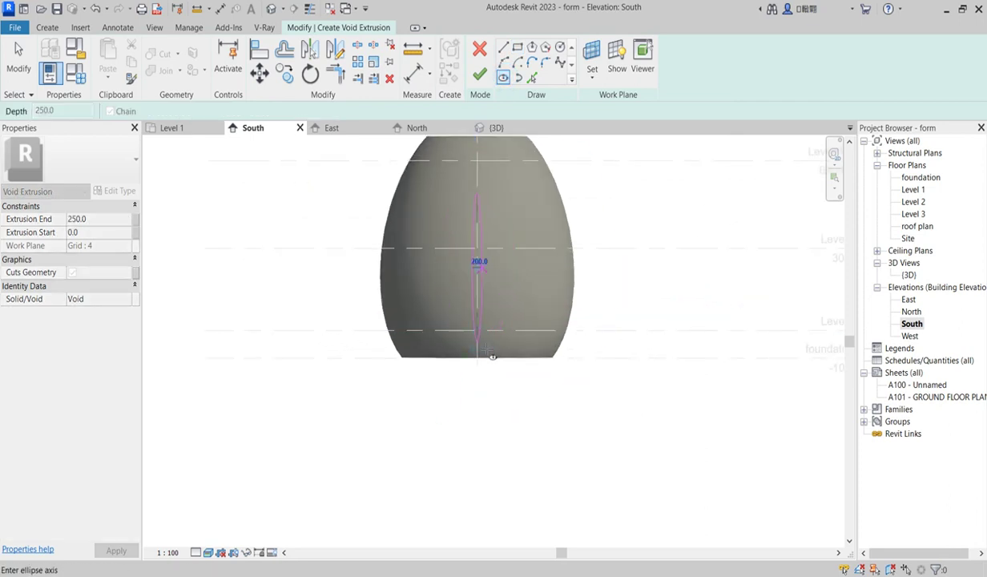
{"action": "left_click", "coordinate": [510, 296]}
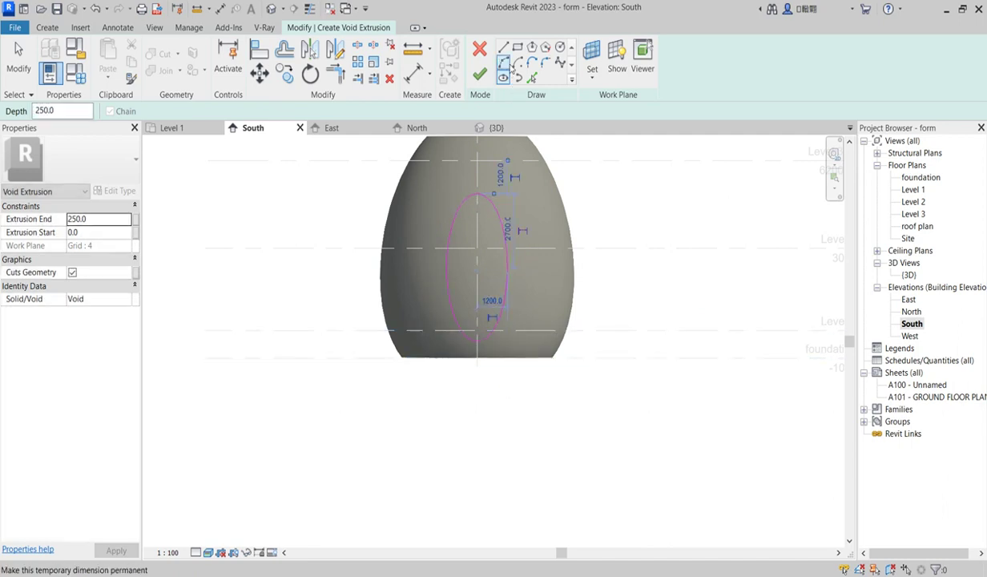
{"action": "left_click", "coordinate": [479, 75]}
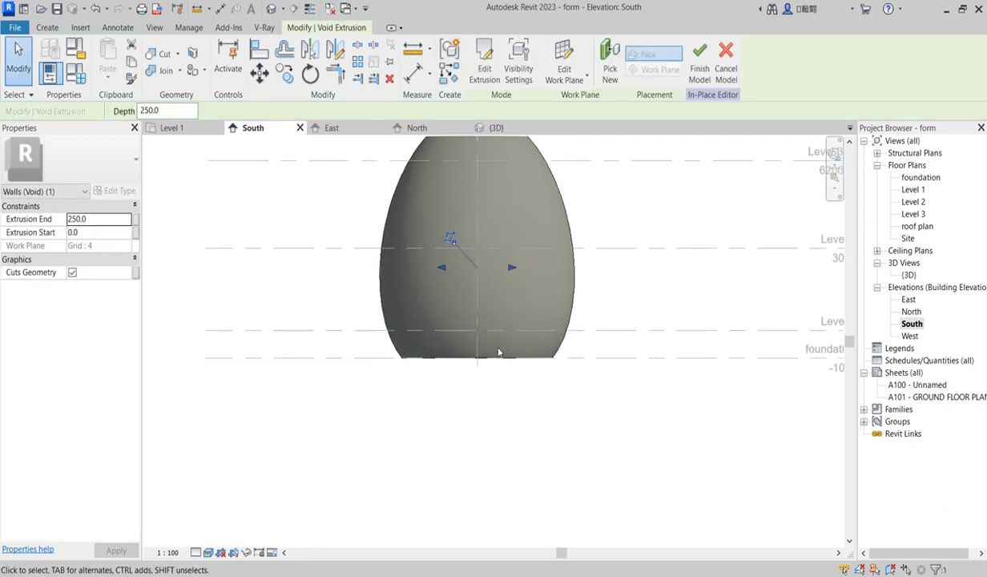
In the East elevation, drag both void ends past the egg, then return to 3D.
{"action": "double_click", "coordinate": [909, 300]}
{"action": "left_click", "coordinate": [507, 324]}
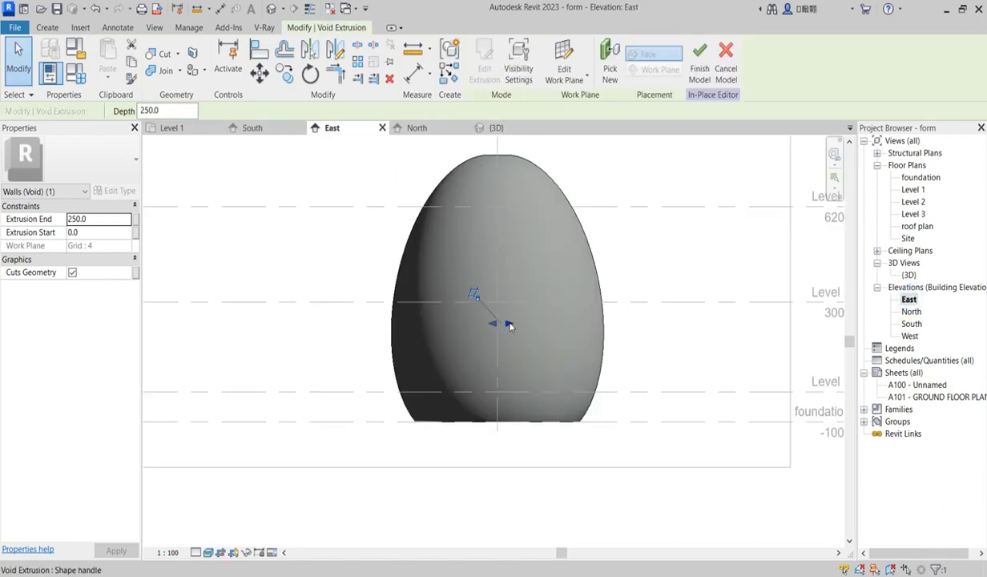
{"action": "left_click_drag", "start_coordinate": [494, 325], "coordinate": [361, 325]}
{"action": "left_click_drag", "start_coordinate": [507, 326], "coordinate": [637, 327]}
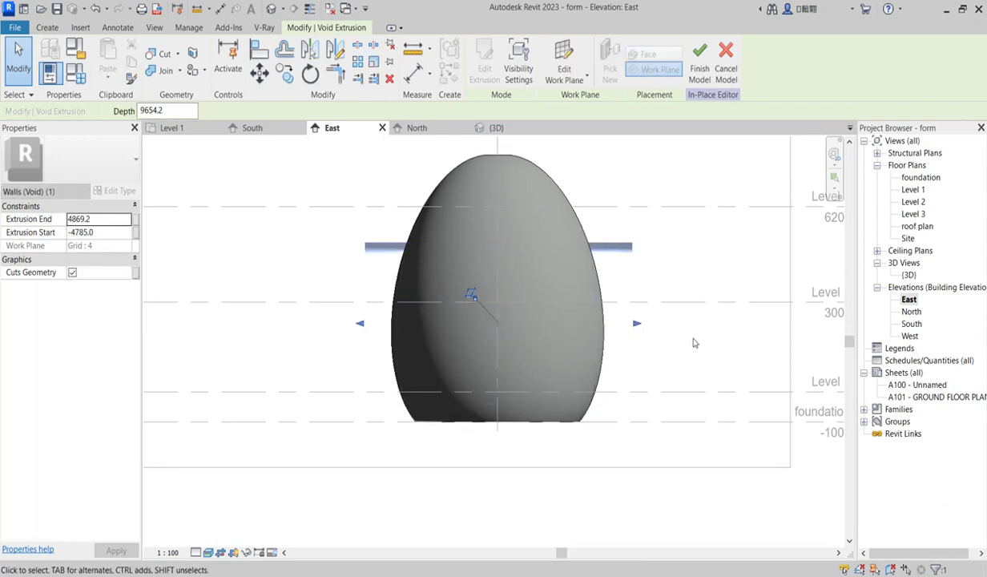
{"action": "left_click", "coordinate": [678, 255]}
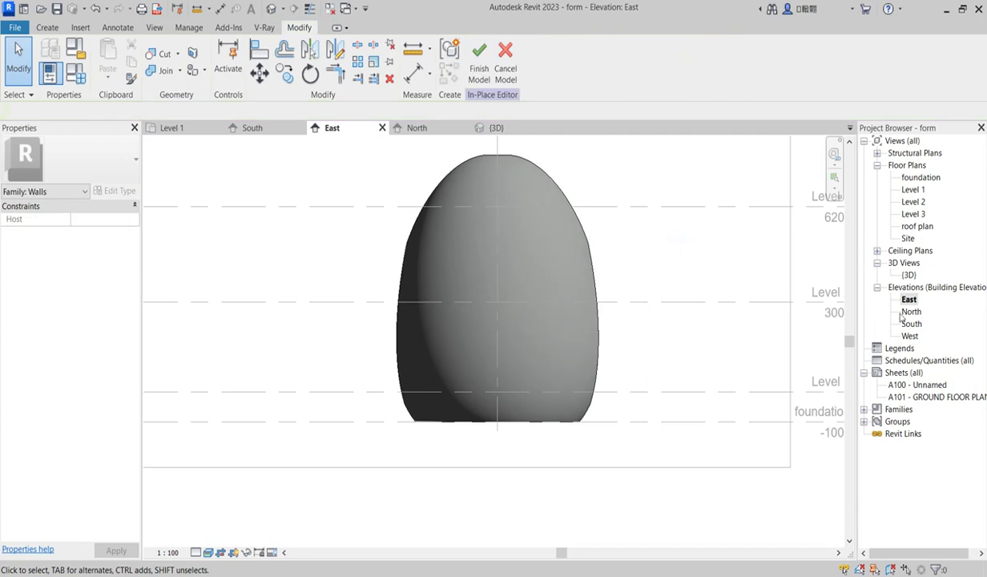
{"action": "double_click", "coordinate": [909, 275]}
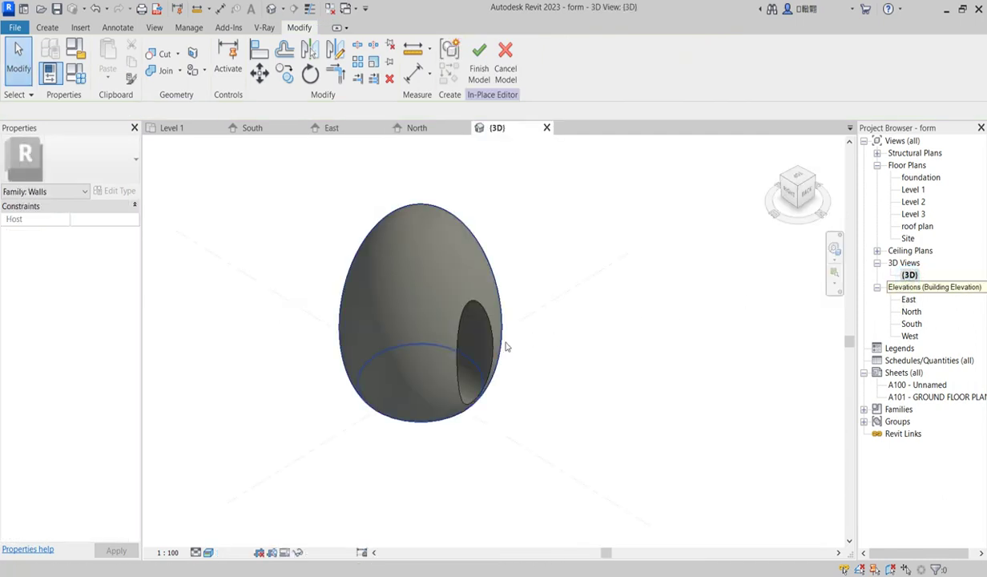
Select the oval void extrusion in the 3D view and enter its sketch edit mode.
{"action": "scroll", "coordinate": [506, 346], "scroll_direction": "up", "scroll_amount": 5}
{"action": "scroll", "coordinate": [529, 353], "scroll_direction": "down", "scroll_amount": 4}
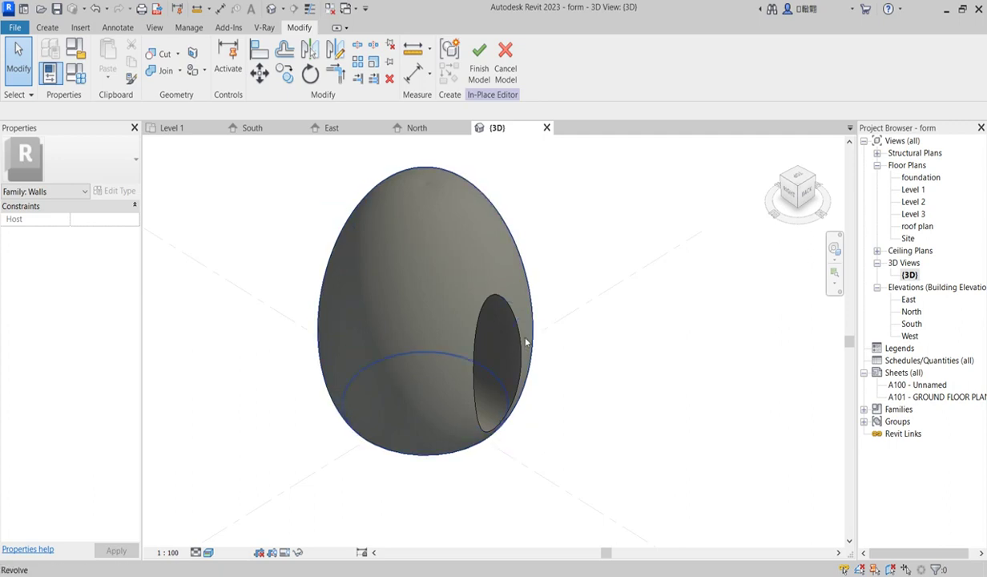
{"action": "left_click", "coordinate": [514, 340]}
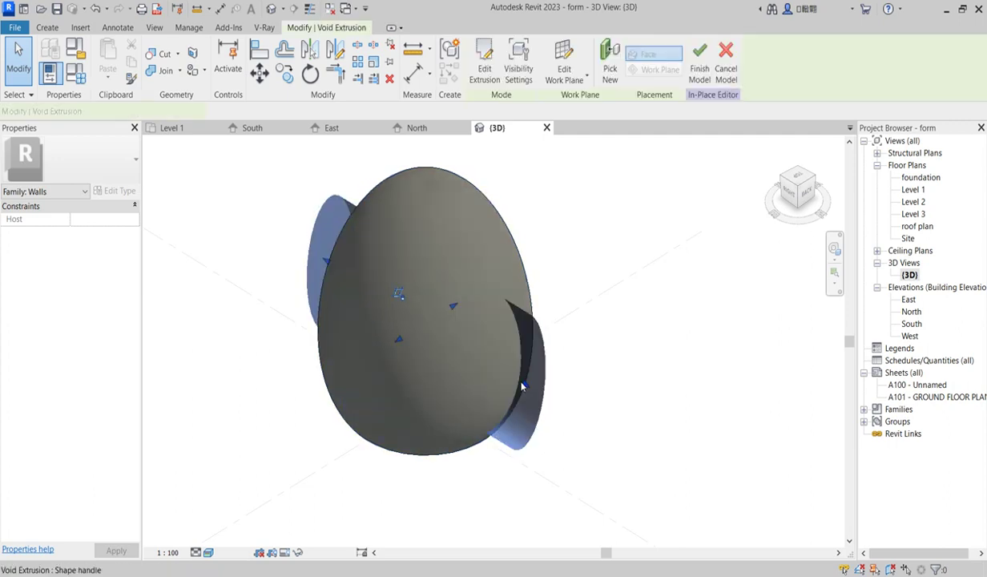
{"action": "left_click", "coordinate": [484, 60]}
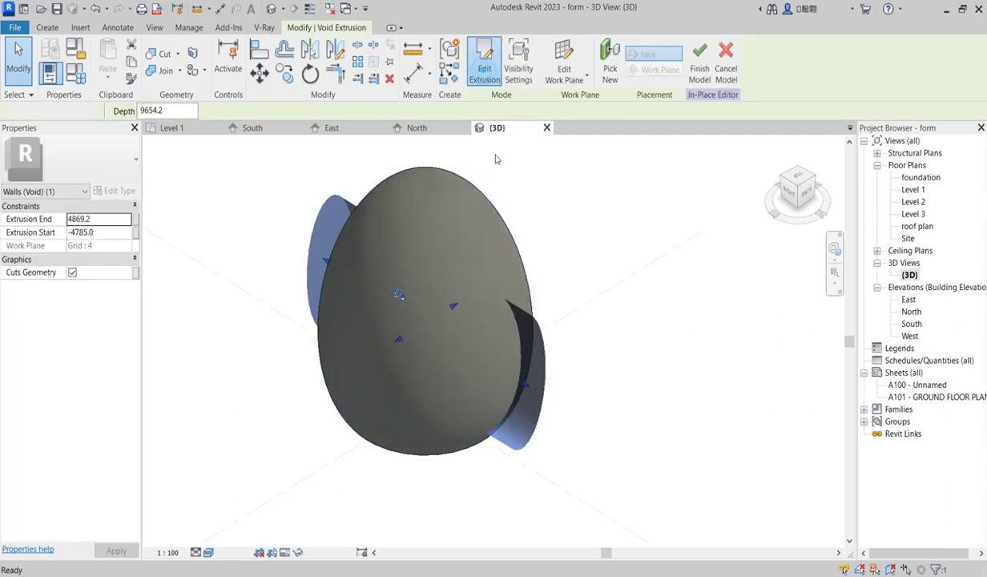
In the South elevation, draw a horizontal sketch line across the oval's lower part.
{"action": "double_click", "coordinate": [911, 323]}
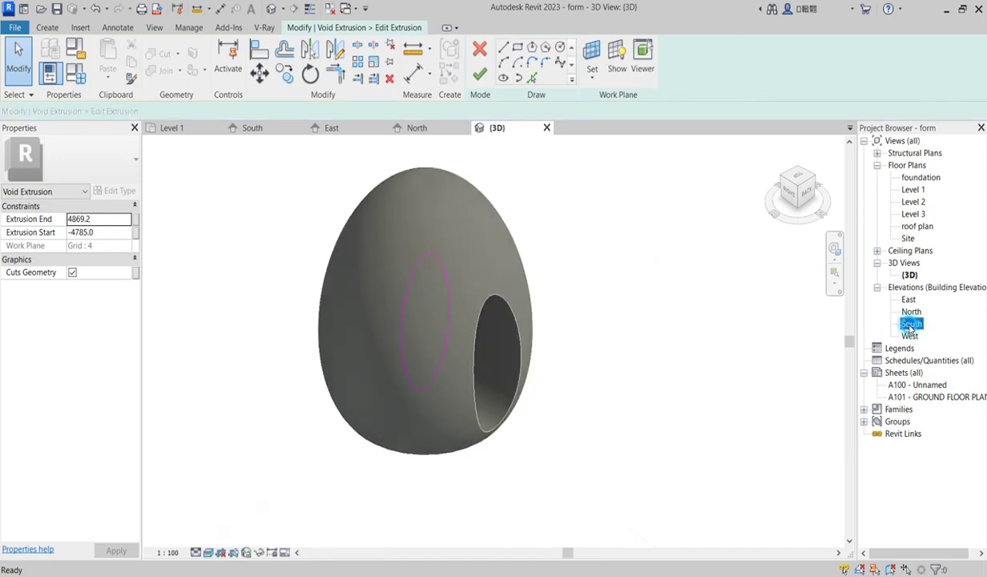
{"action": "scroll", "coordinate": [455, 276], "scroll_direction": "up", "scroll_amount": 2}
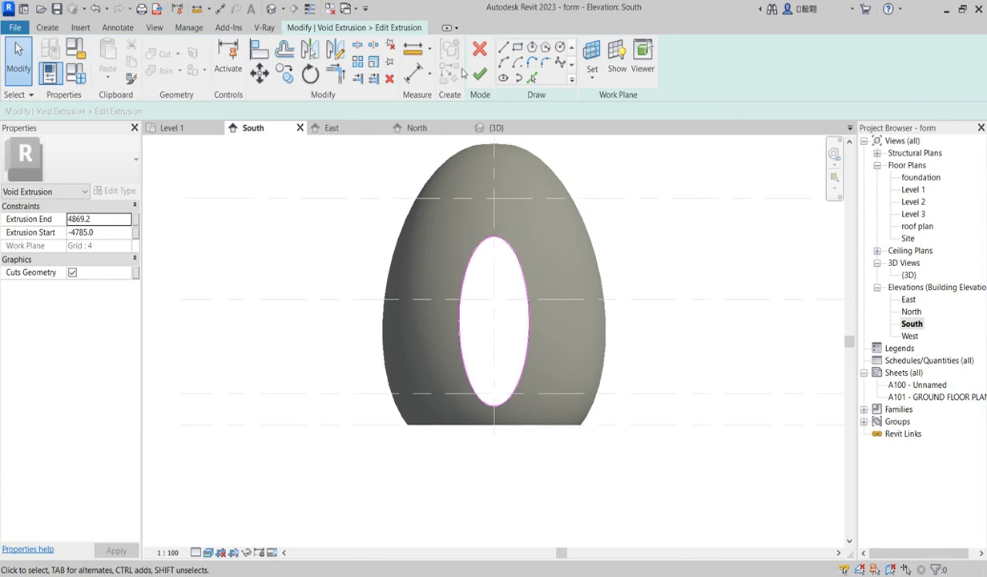
{"action": "left_click", "coordinate": [503, 47]}
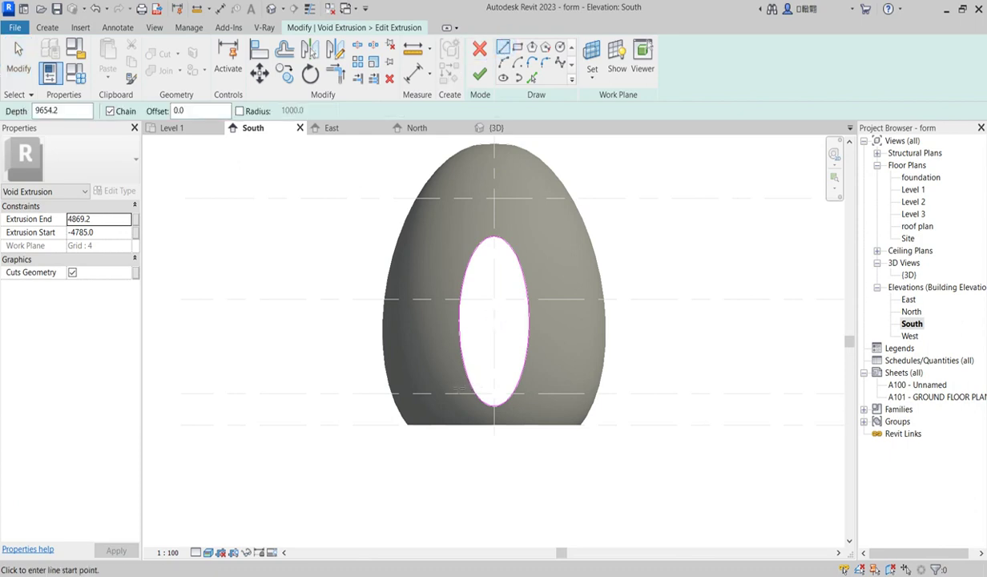
{"action": "left_click", "coordinate": [452, 380]}
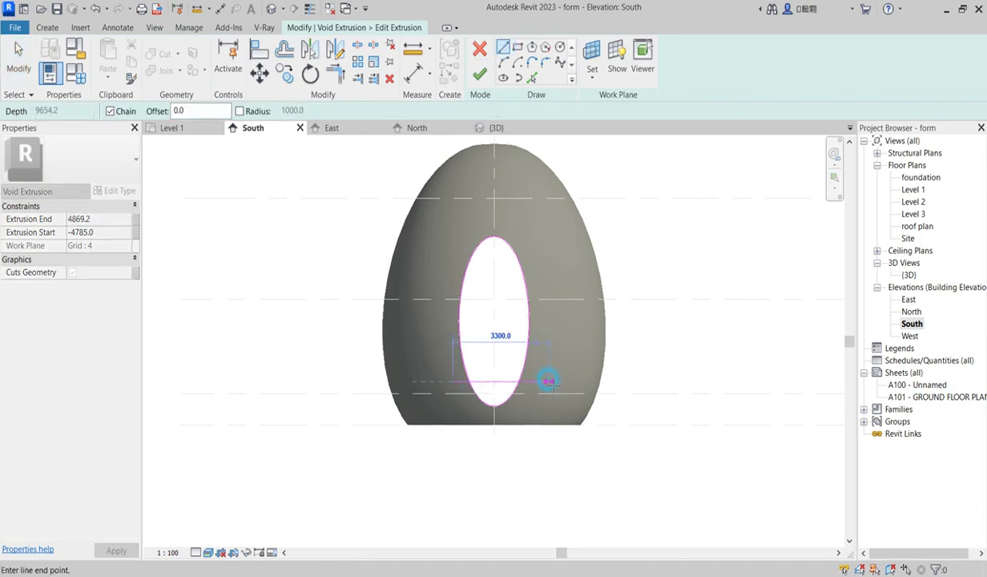
{"action": "left_click", "coordinate": [550, 382]}
Split the oval at its bottom, trim it to the horizontal line, and finish the sketch.
{"action": "key", "text": "t"}
{"action": "key", "text": "r"}
{"action": "scroll", "coordinate": [483, 389], "scroll_direction": "up", "scroll_amount": 1}
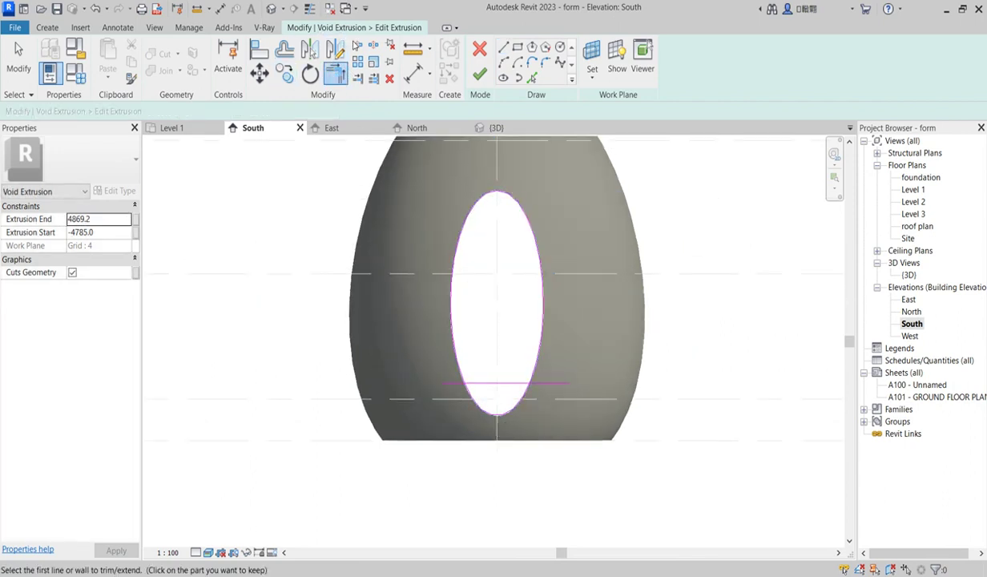
{"action": "left_click", "coordinate": [357, 44]}
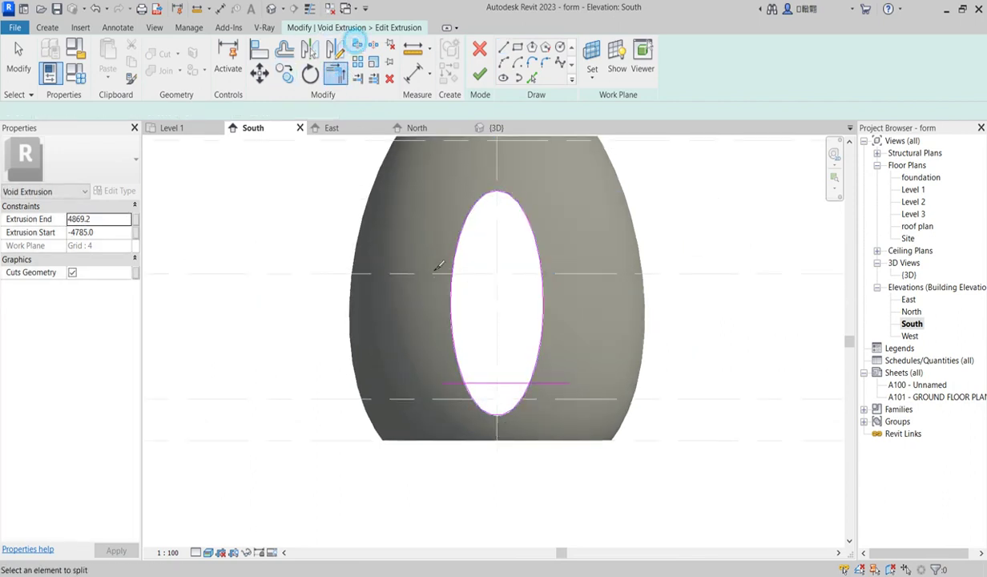
{"action": "left_click", "coordinate": [497, 414]}
{"action": "key", "text": "t"}
{"action": "key", "text": "r"}
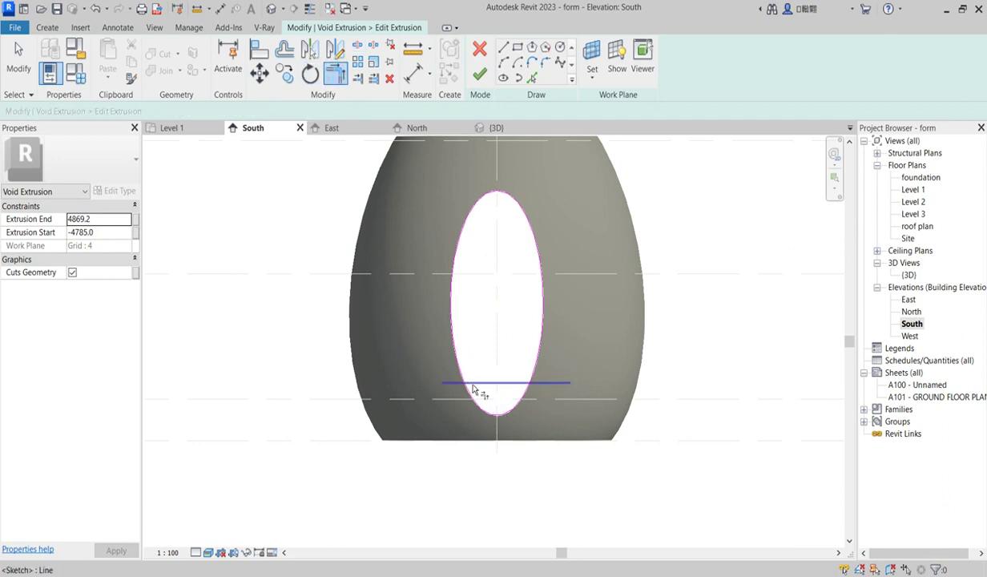
{"action": "left_click", "coordinate": [489, 383]}
{"action": "left_click", "coordinate": [535, 345]}
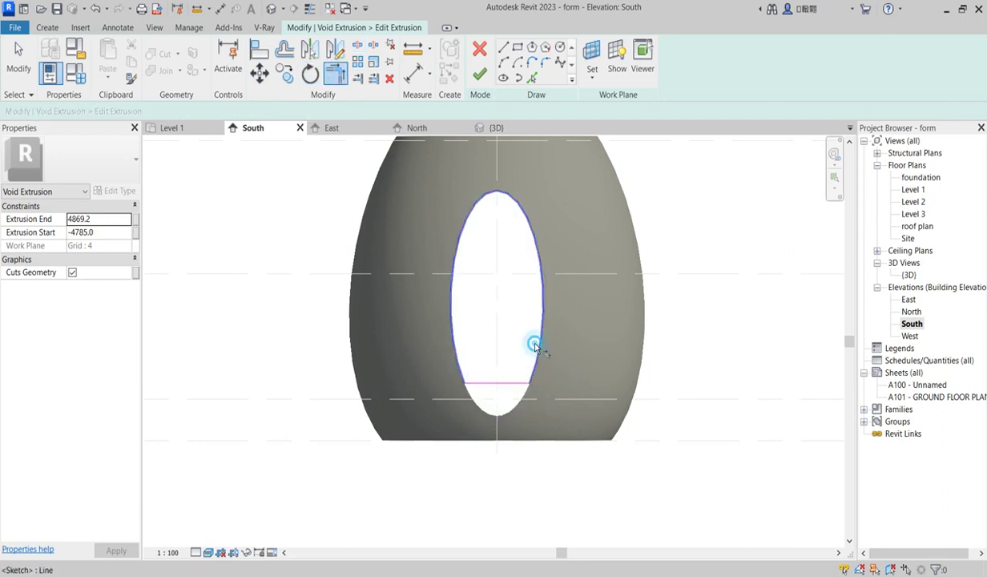
{"action": "left_click", "coordinate": [479, 74]}
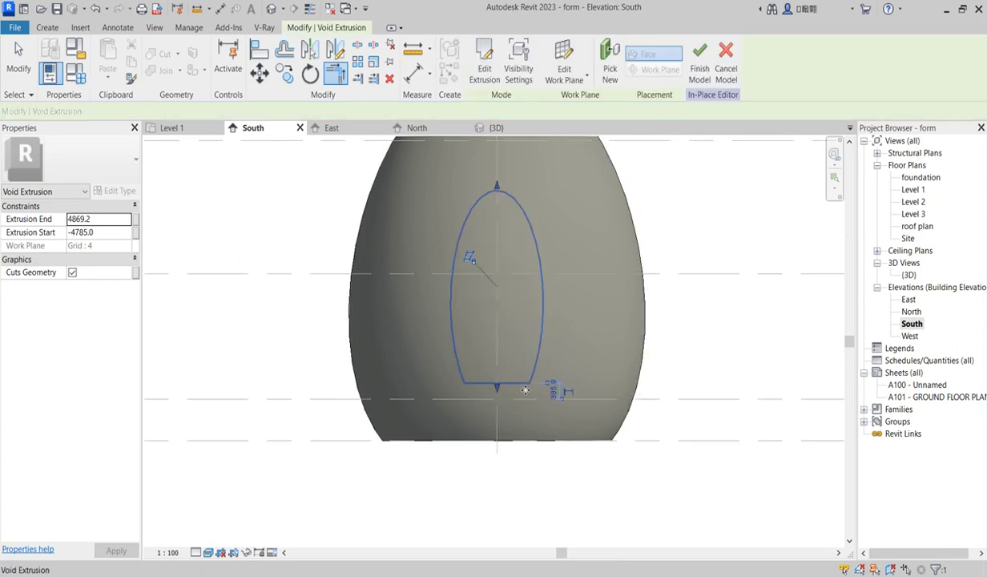
Select the arched door void and reopen its sketch profile.
{"action": "left_click", "coordinate": [696, 231]}
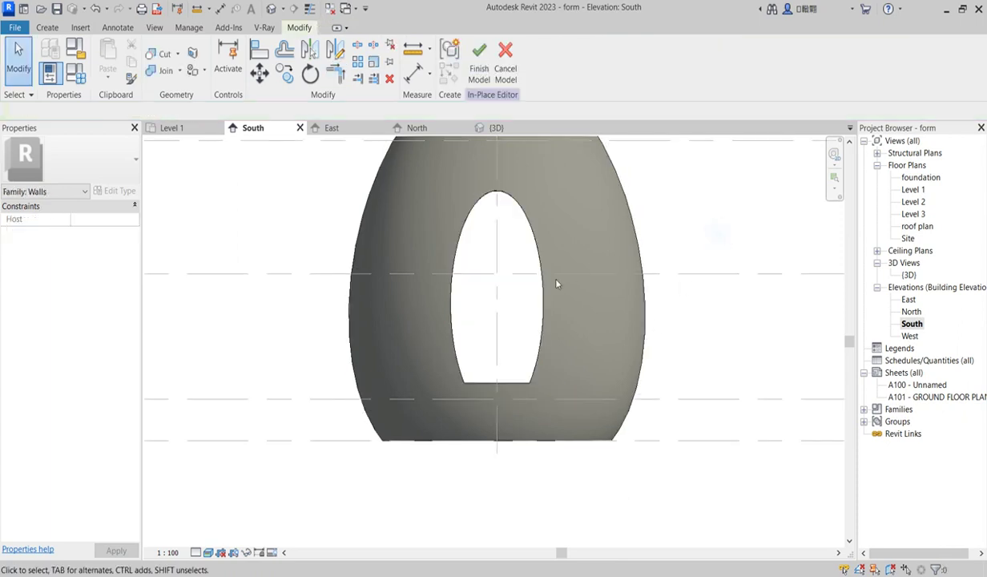
{"action": "scroll", "coordinate": [506, 272], "scroll_direction": "down", "scroll_amount": 2}
{"action": "left_click", "coordinate": [517, 255]}
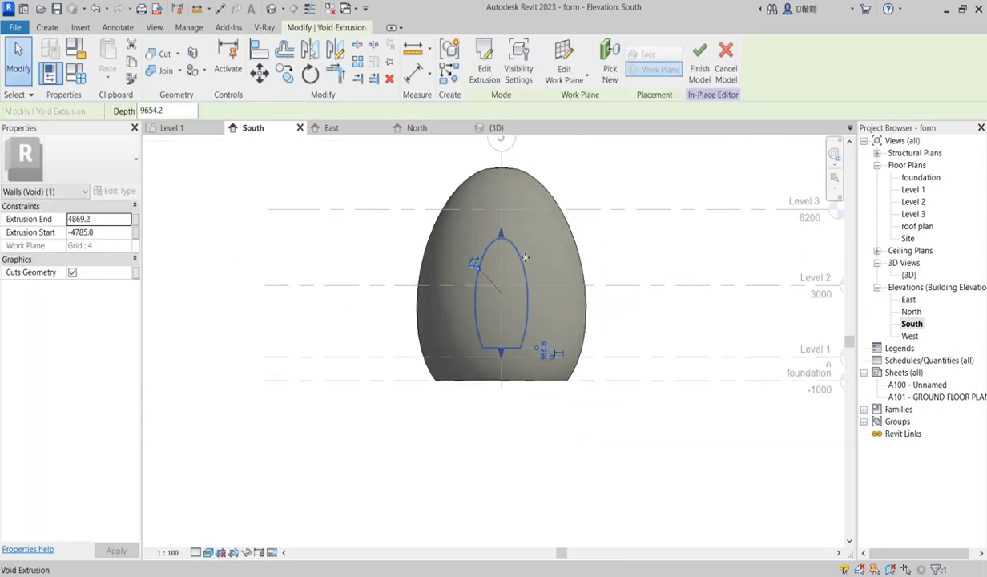
{"action": "double_click", "coordinate": [494, 365]}
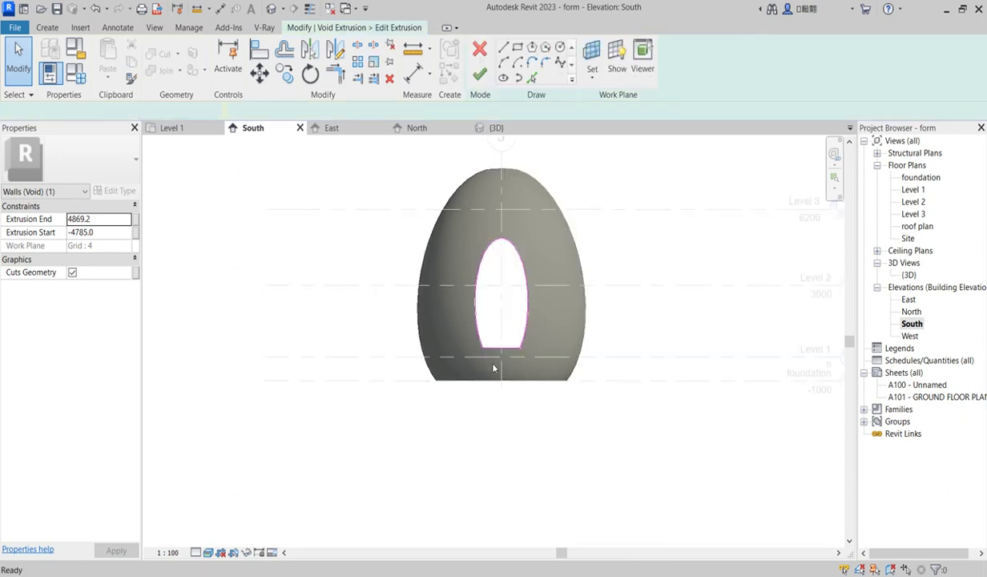
{"action": "scroll", "coordinate": [483, 271], "scroll_direction": "up", "scroll_amount": 2}
Move both door profile lines down onto the shell's bottom edge and finish the sketch.
{"action": "left_click_drag", "start_coordinate": [588, 444], "coordinate": [590, 450]}
{"action": "scroll", "coordinate": [419, 298], "scroll_direction": "down", "scroll_amount": 3}
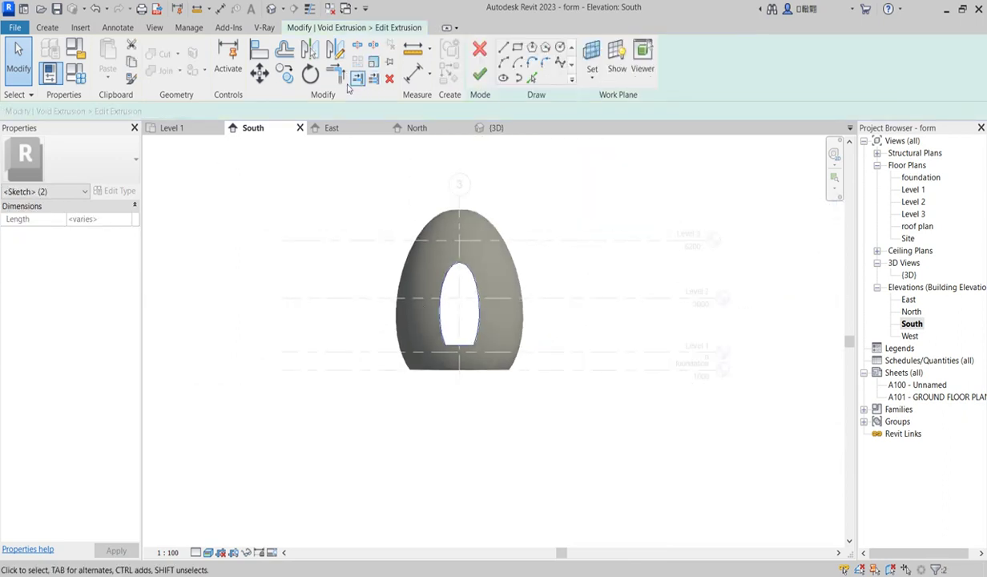
{"action": "left_click", "coordinate": [259, 73]}
{"action": "scroll", "coordinate": [481, 357], "scroll_direction": "up", "scroll_amount": 3}
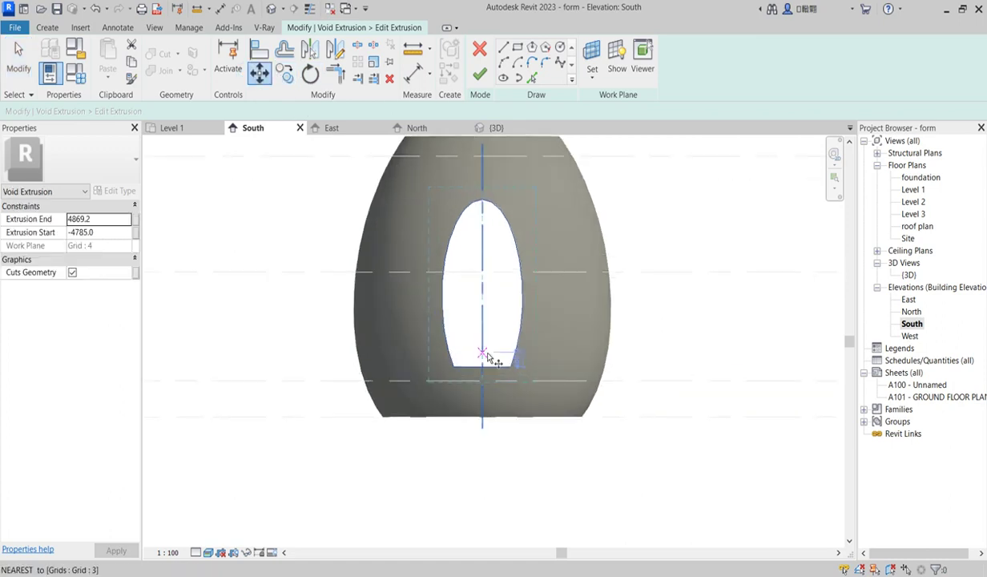
{"action": "left_click", "coordinate": [511, 367]}
{"action": "scroll", "coordinate": [513, 403], "scroll_direction": "up", "scroll_amount": 2}
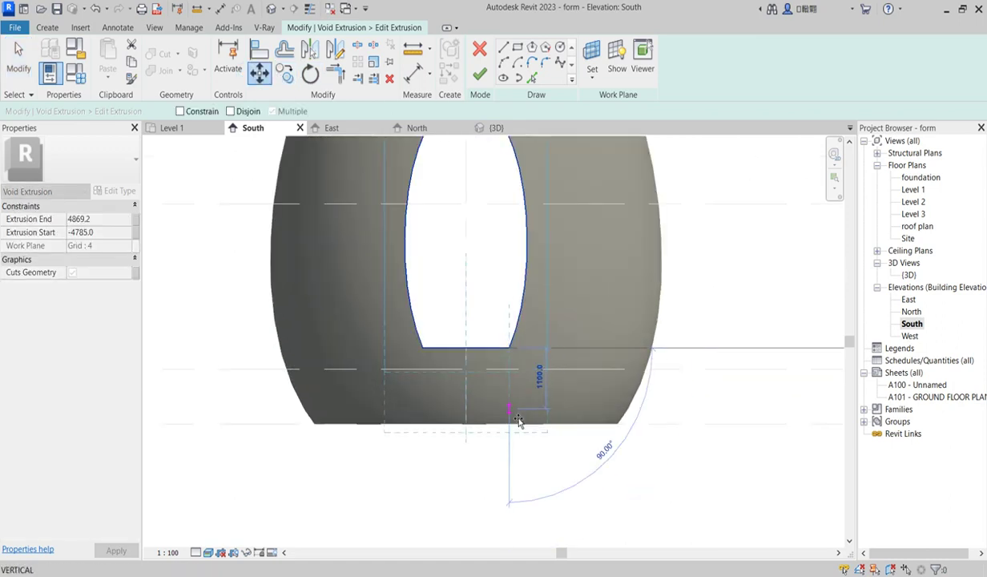
{"action": "left_click", "coordinate": [517, 420]}
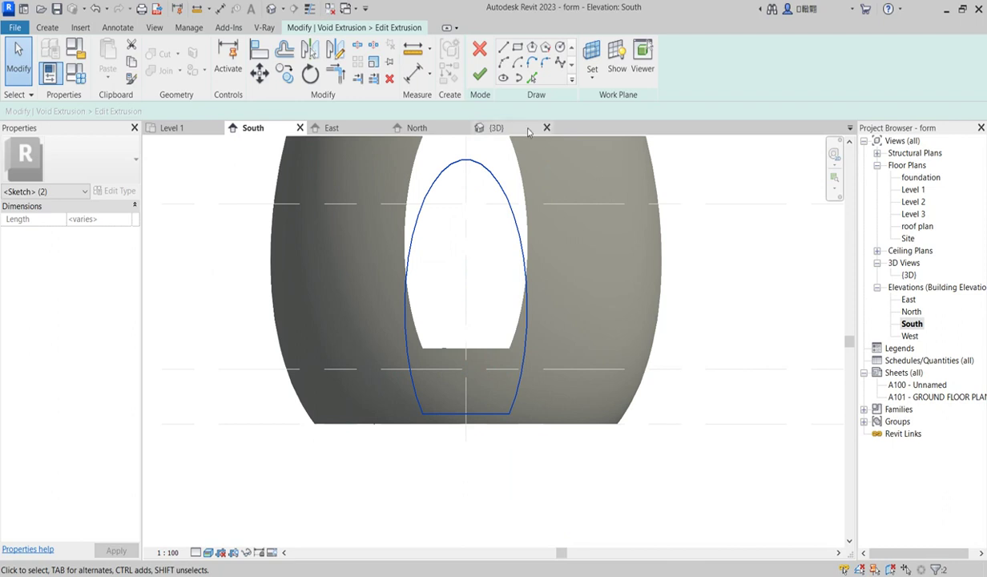
{"action": "left_click", "coordinate": [479, 73]}
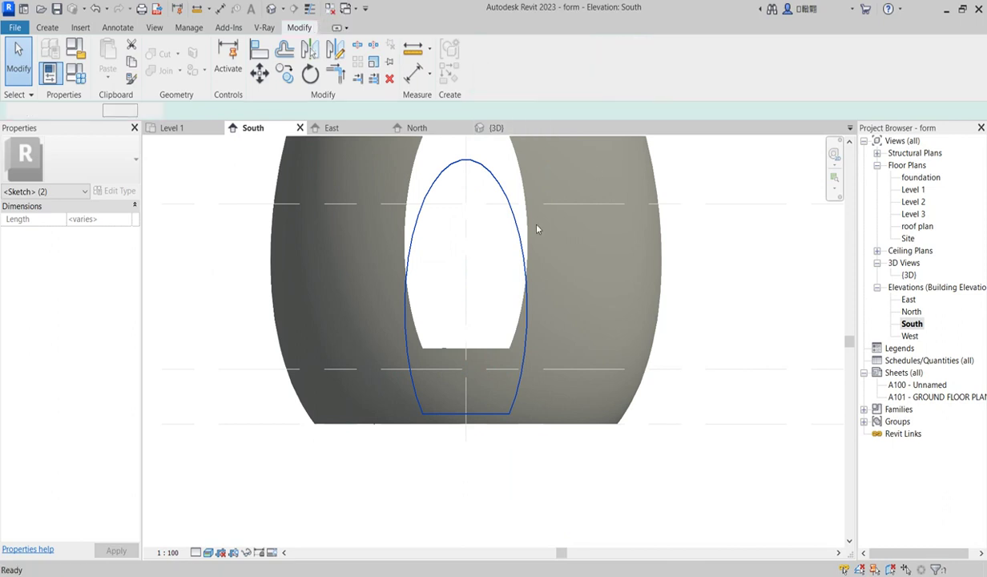
{"action": "left_click", "coordinate": [704, 330]}
{"action": "scroll", "coordinate": [590, 351], "scroll_direction": "down", "scroll_amount": 3}
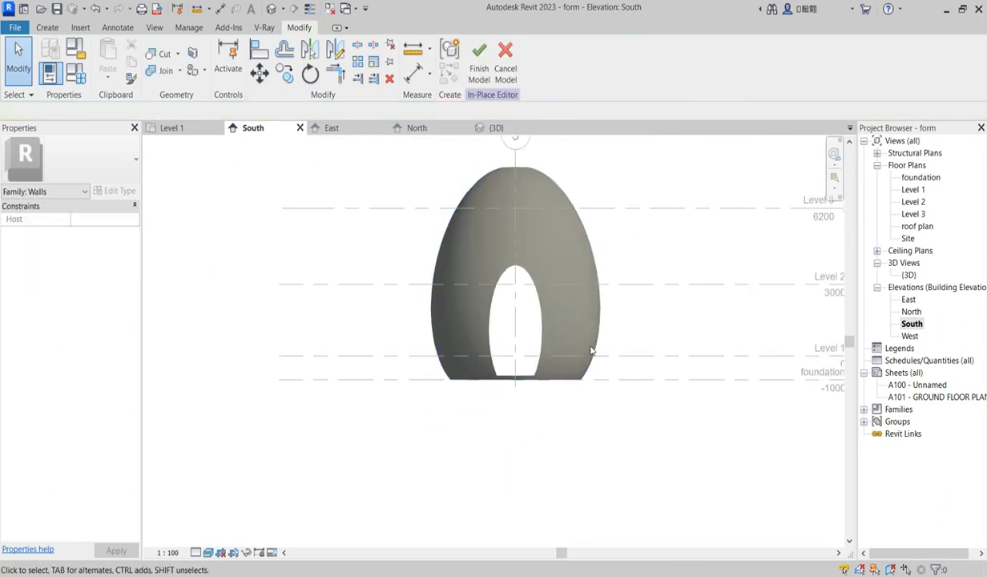
{"action": "left_click", "coordinate": [527, 283]}
Copy the arched door void from its bottom point to a spot high on the shell's right.
{"action": "scroll", "coordinate": [529, 320], "scroll_direction": "up", "scroll_amount": 2}
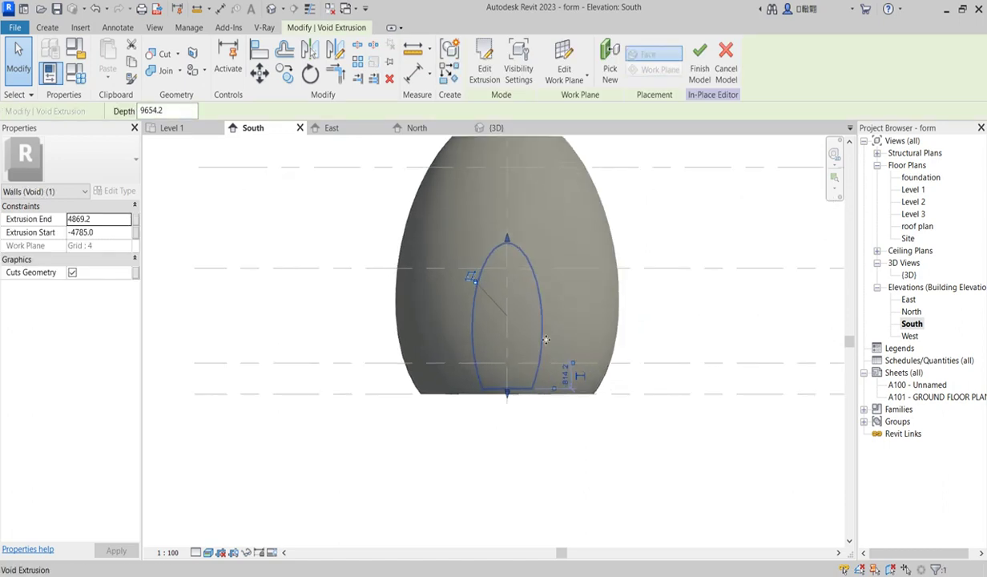
{"action": "left_click", "coordinate": [285, 74]}
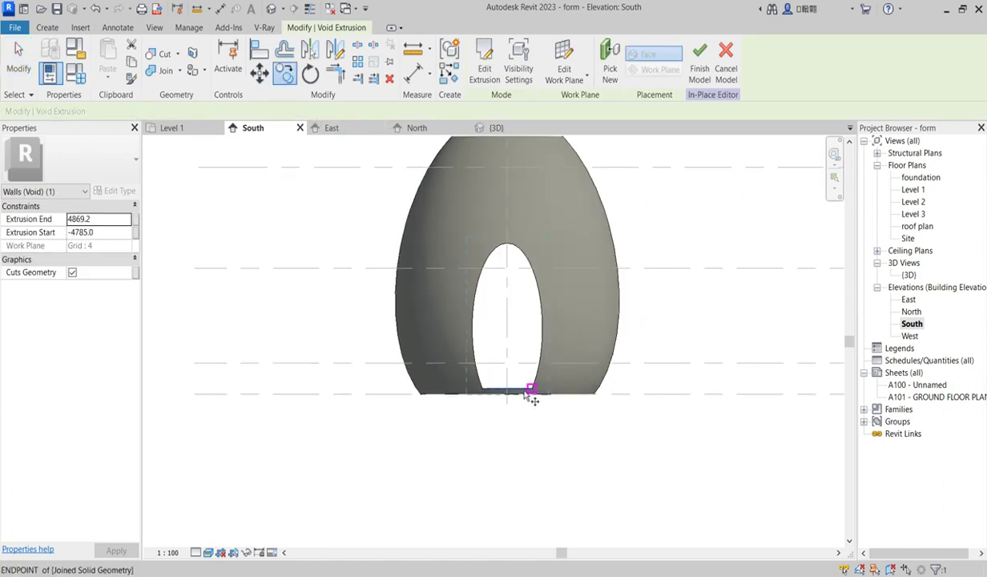
{"action": "left_click", "coordinate": [530, 390]}
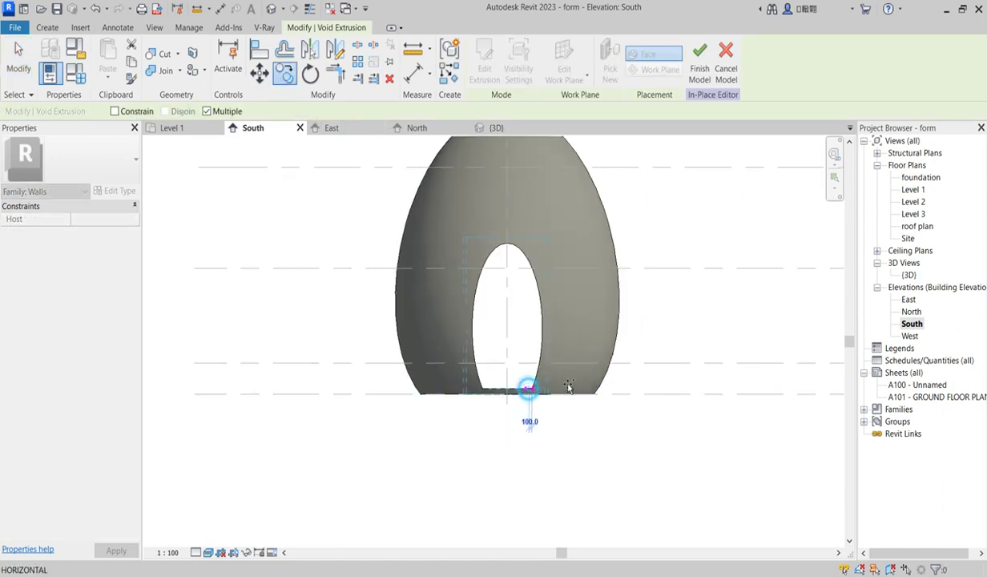
{"action": "left_click", "coordinate": [586, 251]}
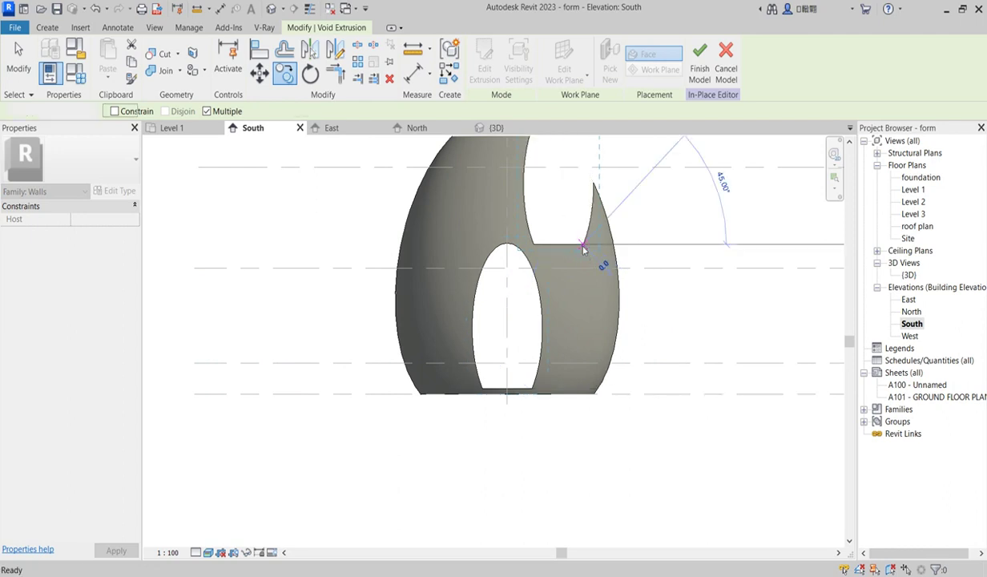
{"action": "key", "text": "Escape"}
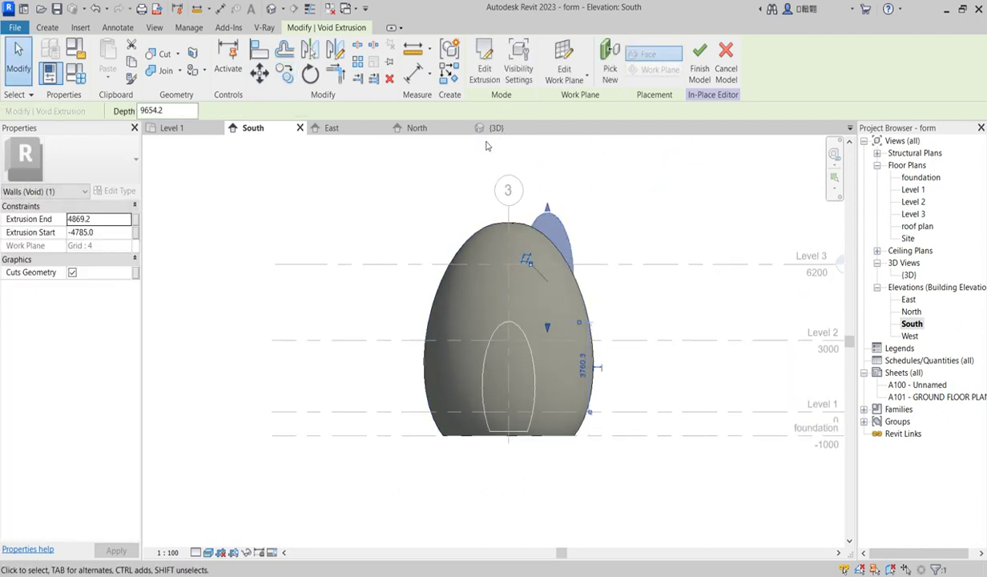
Open the copied void's profile and delete its existing lines.
{"action": "left_click", "coordinate": [489, 77]}
{"action": "scroll", "coordinate": [650, 379], "scroll_direction": "up", "scroll_amount": 3}
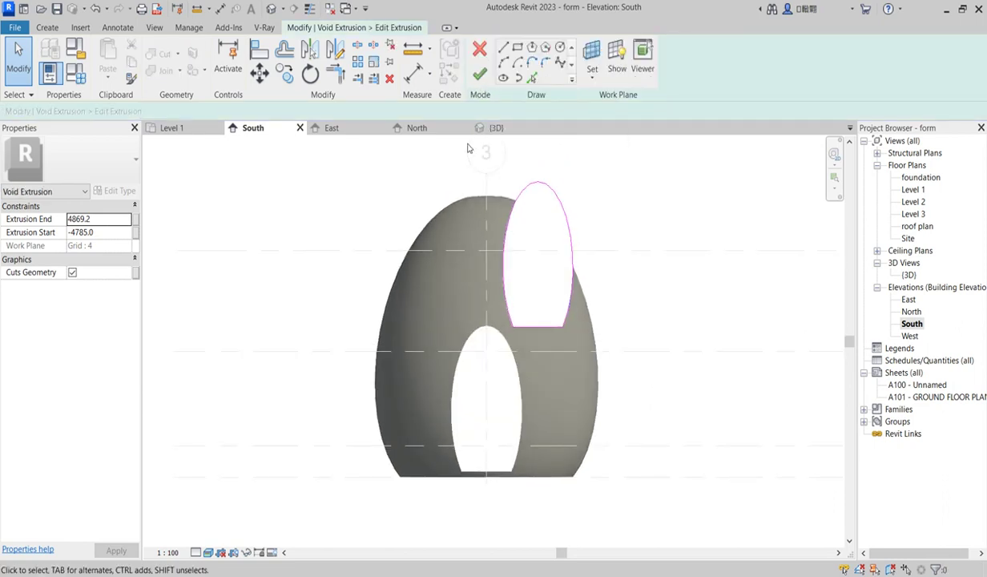
{"action": "mouse_move", "coordinate": [451, 138]}
{"action": "left_mouse_down"}
{"action": "mouse_move", "coordinate": [564, 249]}
{"action": "mouse_move", "coordinate": [634, 357]}
{"action": "left_mouse_up"}
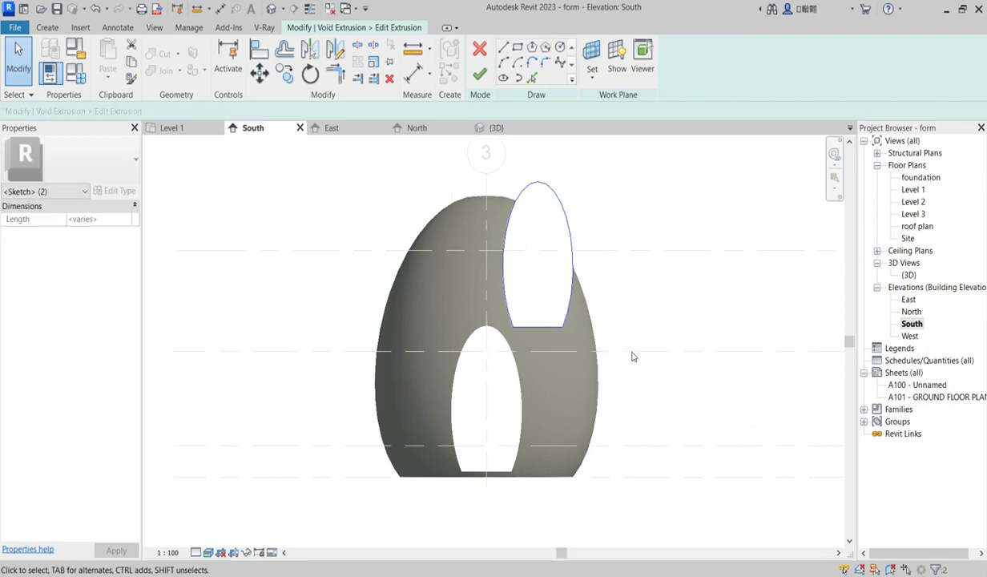
{"action": "key", "text": "Delete"}
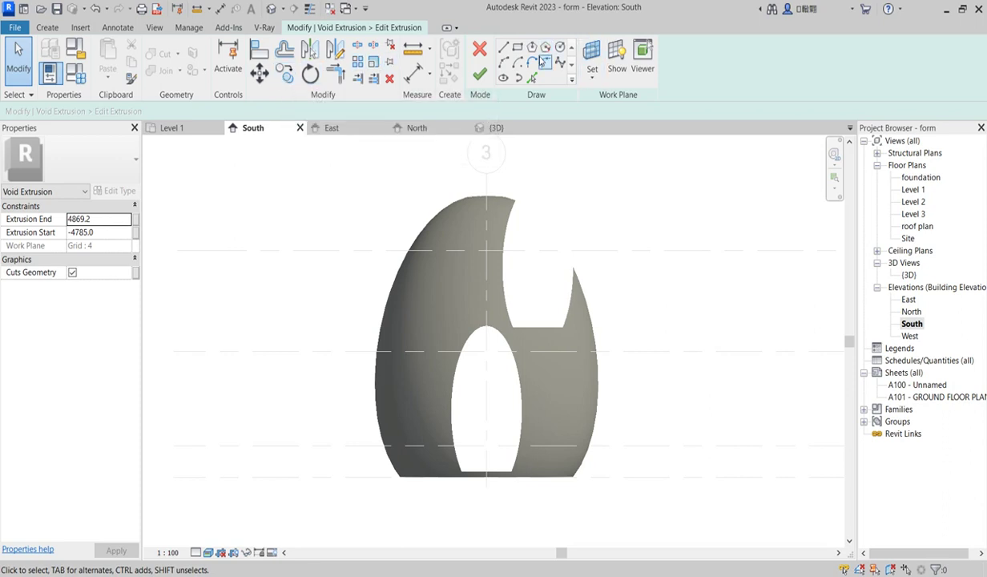
Draw a small ellipse on the shell's upper right as the window profile and finish the sketch.
{"action": "left_click", "coordinate": [504, 78]}
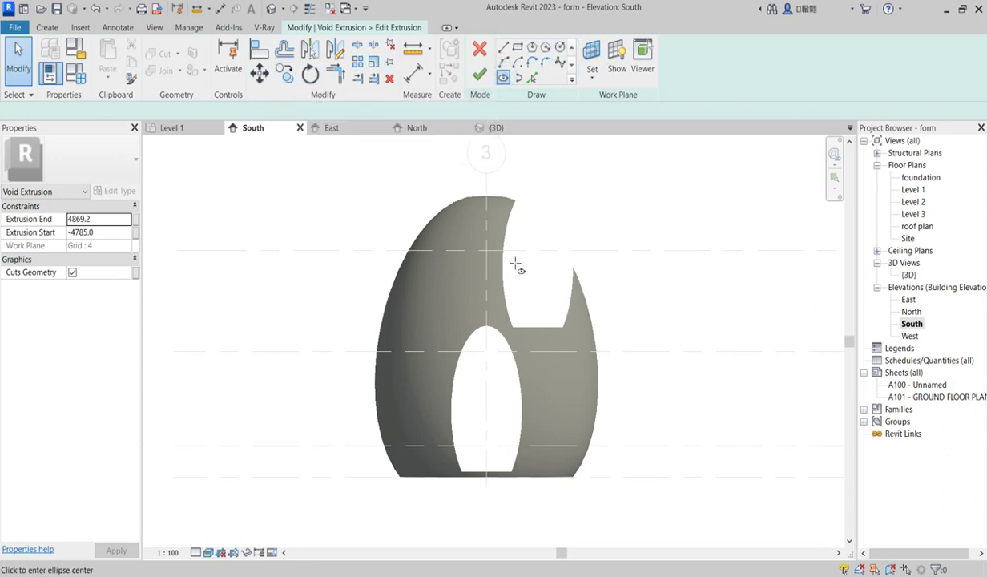
{"action": "left_click", "coordinate": [506, 260]}
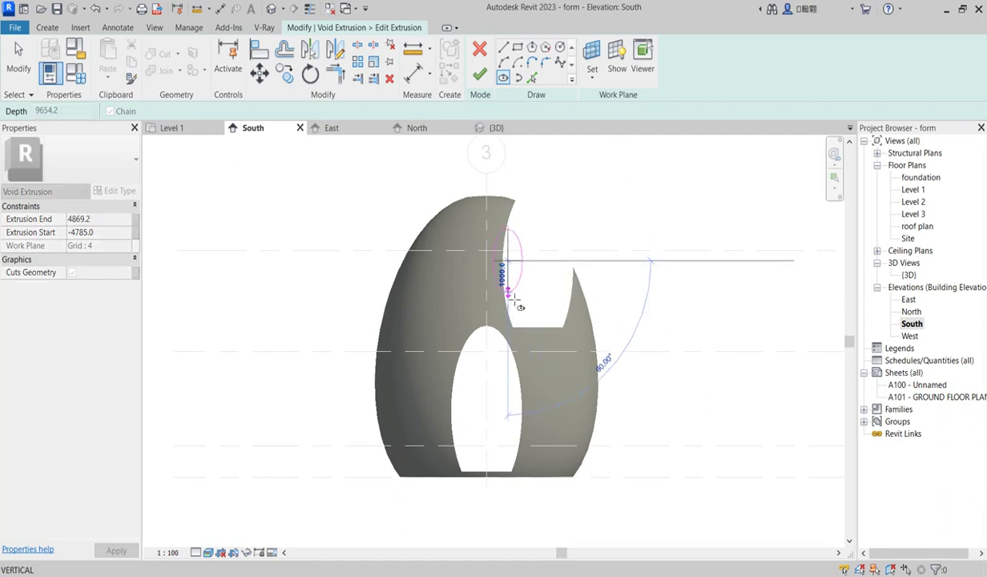
{"action": "left_click", "coordinate": [509, 295]}
{"action": "scroll", "coordinate": [507, 280], "scroll_direction": "up", "scroll_amount": 2}
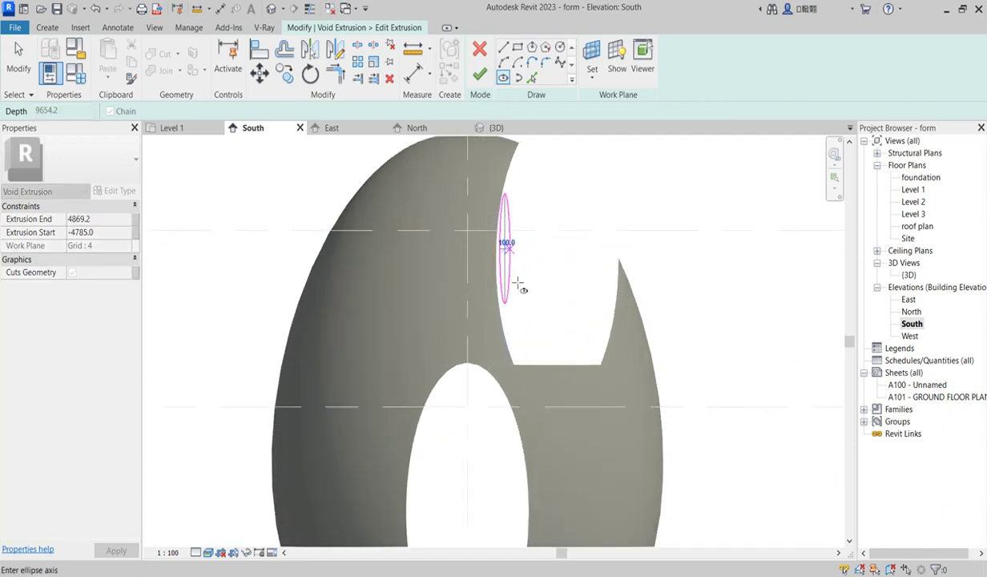
{"action": "left_click", "coordinate": [525, 252]}
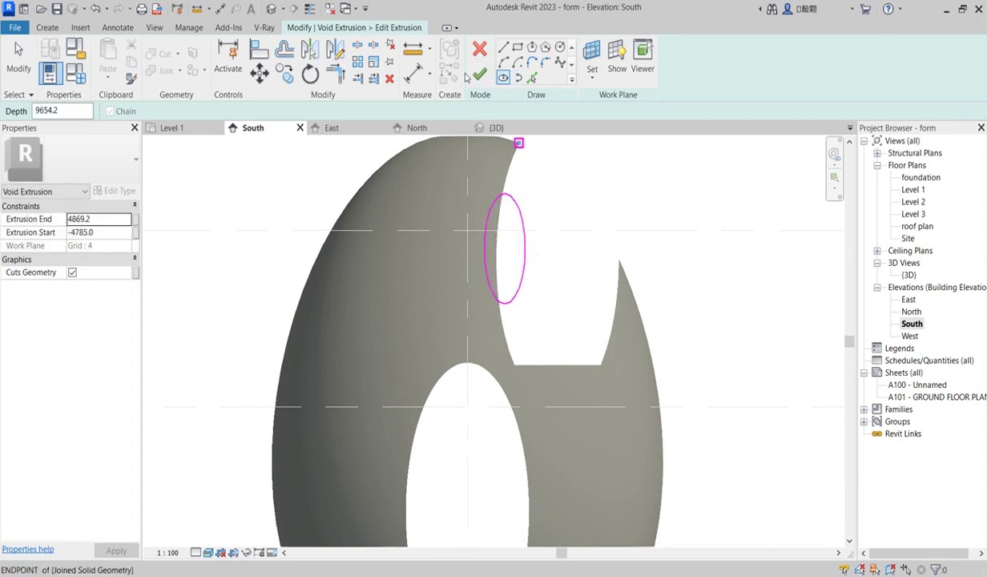
{"action": "left_click", "coordinate": [479, 75]}
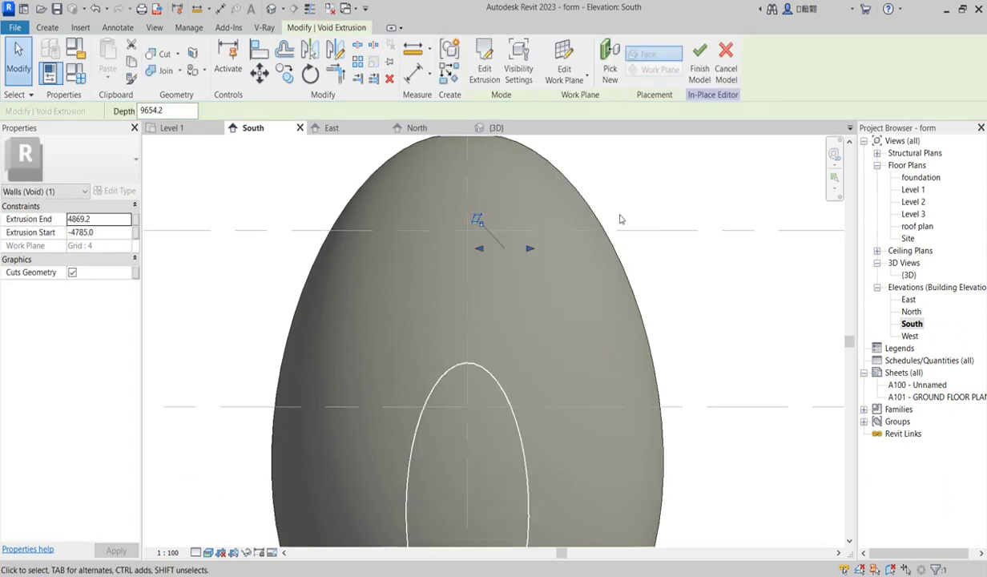
{"action": "scroll", "coordinate": [532, 336], "scroll_direction": "down", "scroll_amount": 3}
{"action": "scroll", "coordinate": [533, 337], "scroll_direction": "up", "scroll_amount": 2}
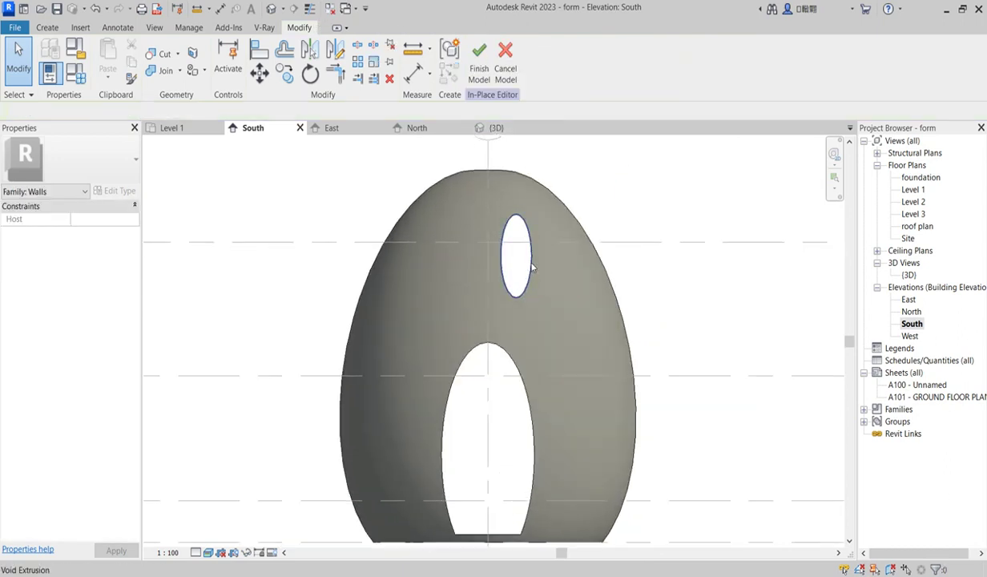
{"action": "left_click", "coordinate": [532, 268]}
Copy the elliptical window void to the lower right and open the copy's outline for editing.
{"action": "left_click", "coordinate": [609, 210]}
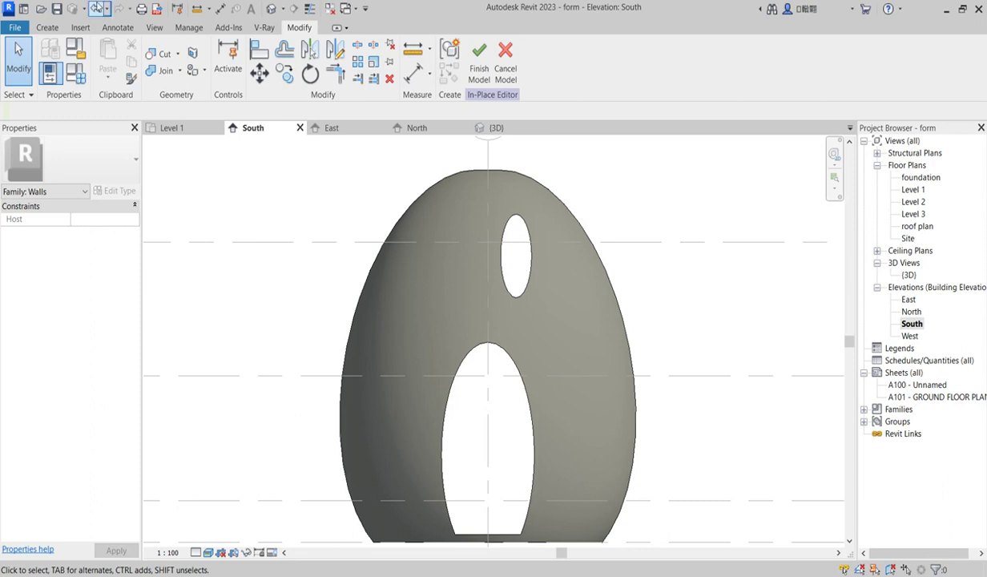
{"action": "left_click", "coordinate": [40, 28]}
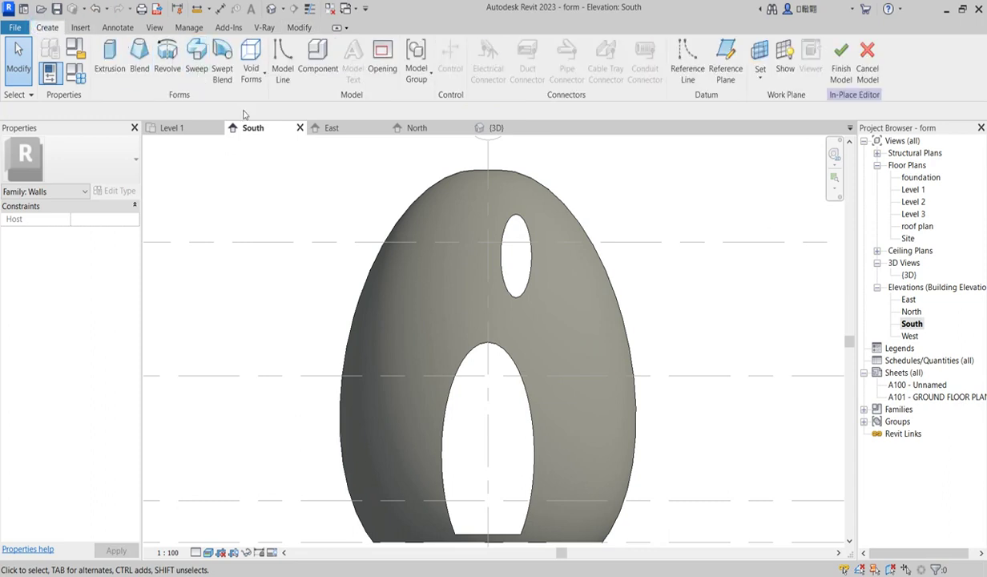
{"action": "left_click", "coordinate": [525, 228]}
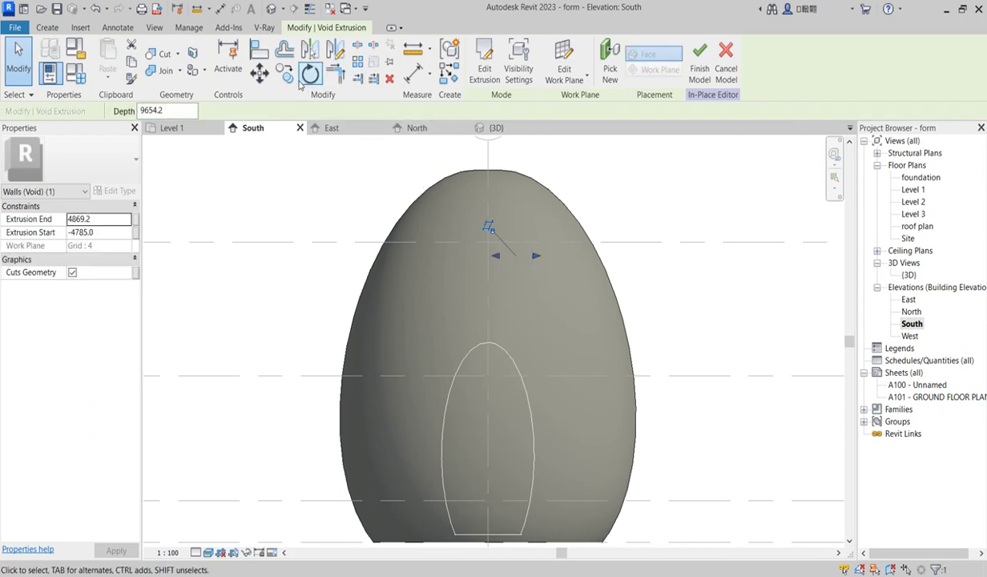
{"action": "left_click", "coordinate": [286, 79]}
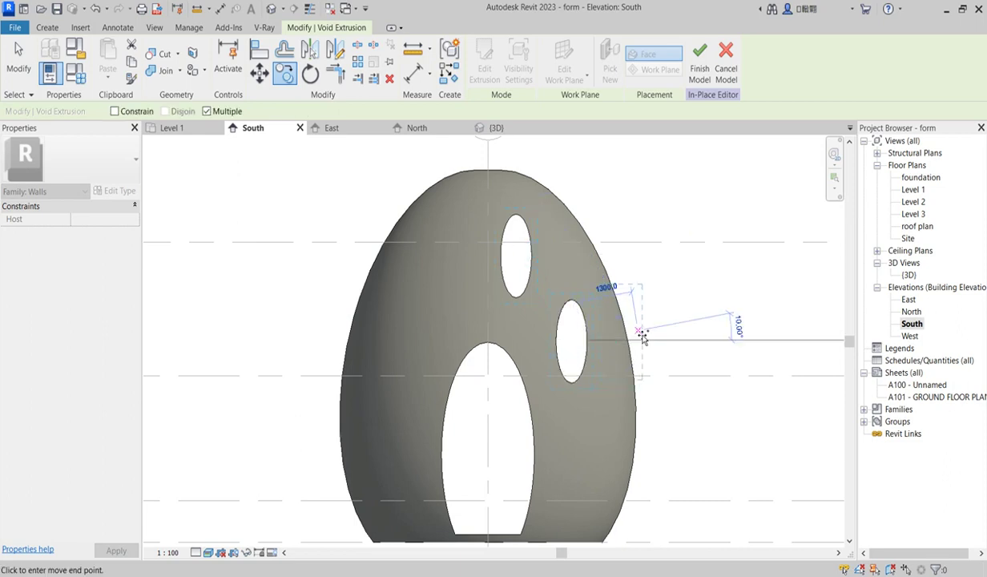
{"action": "left_click", "coordinate": [638, 333]}
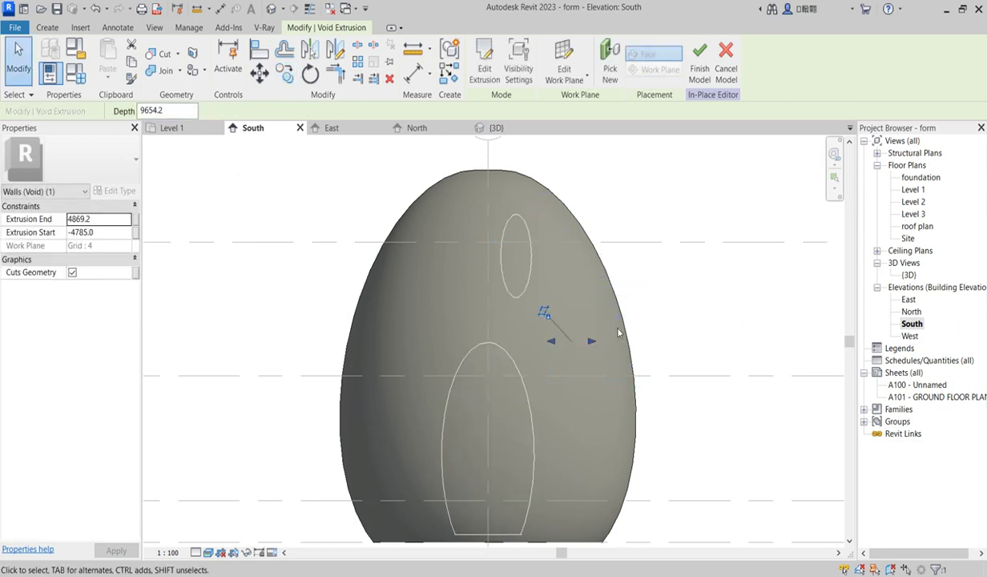
{"action": "left_click", "coordinate": [655, 314]}
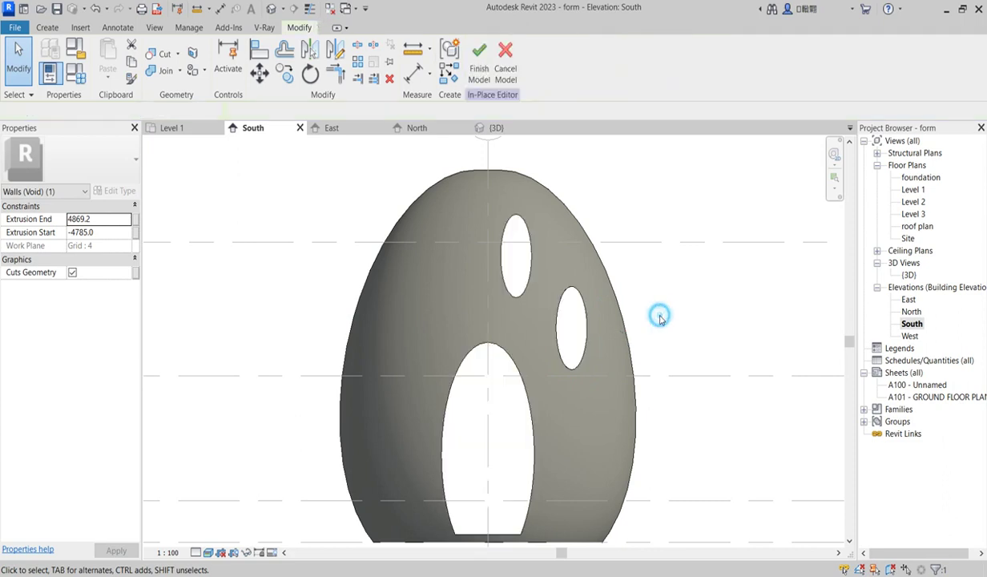
{"action": "left_click", "coordinate": [586, 332]}
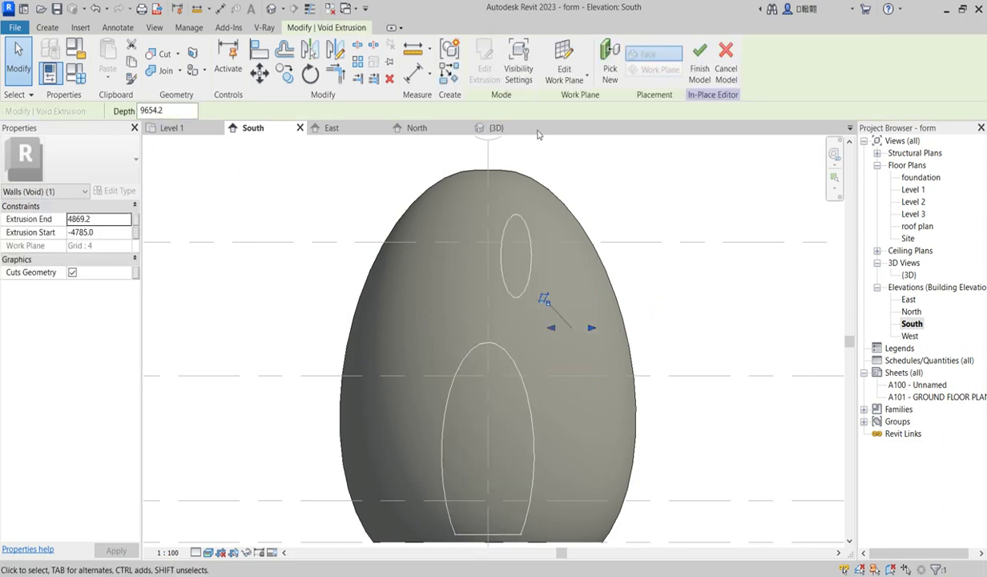
{"action": "left_click", "coordinate": [466, 62]}
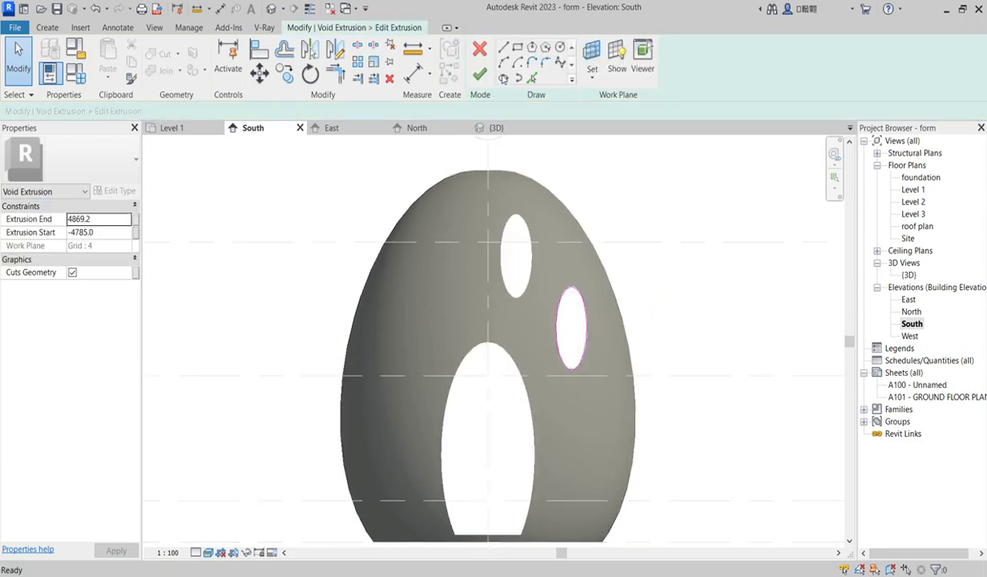
Draw a start-end-radius arc on the ellipse's left side, bulging inward.
{"action": "left_click", "coordinate": [503, 64]}
{"action": "scroll", "coordinate": [565, 315], "scroll_direction": "up", "scroll_amount": 2}
{"action": "scroll", "coordinate": [565, 315], "scroll_direction": "up", "scroll_amount": 2}
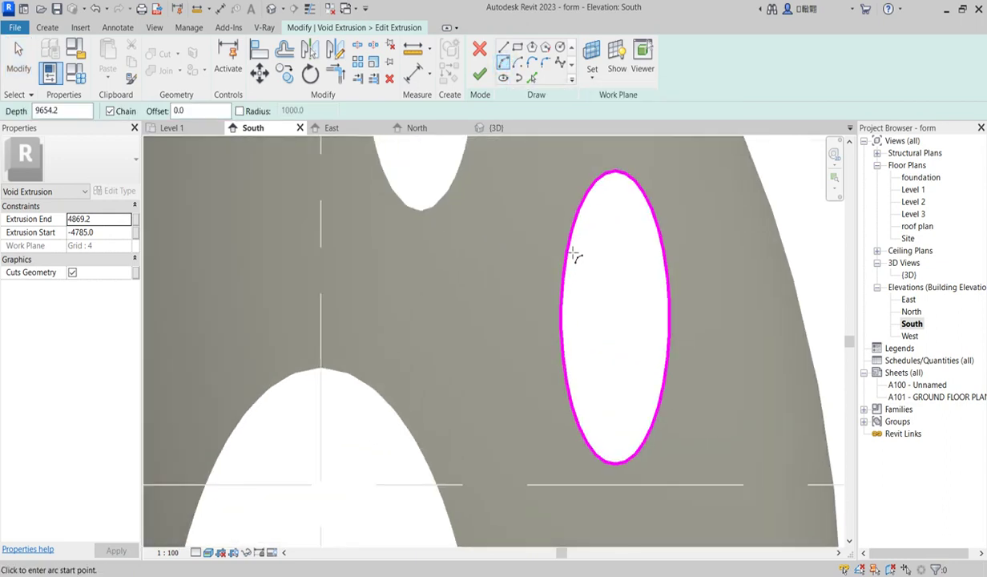
{"action": "left_click", "coordinate": [573, 241]}
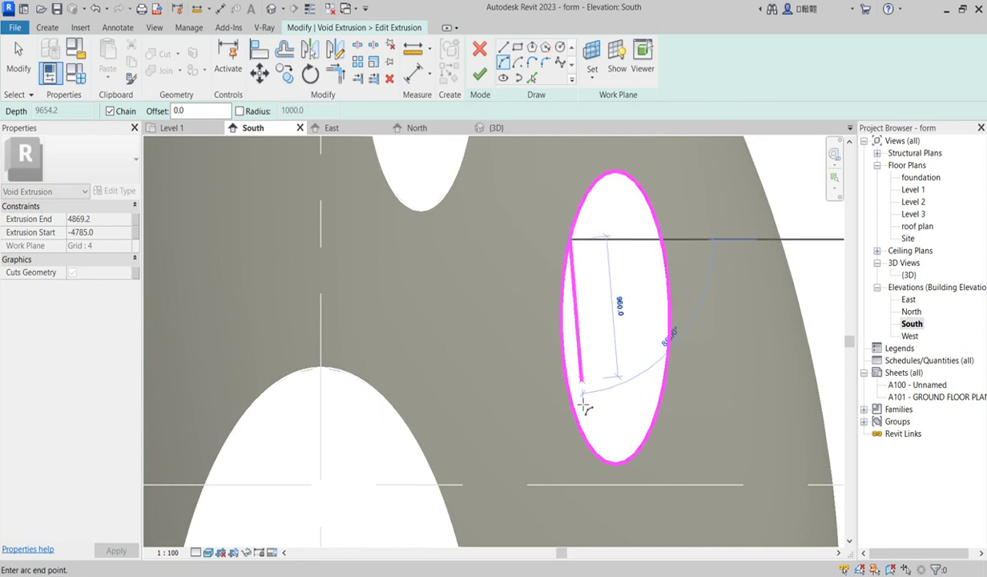
{"action": "left_click", "coordinate": [579, 432]}
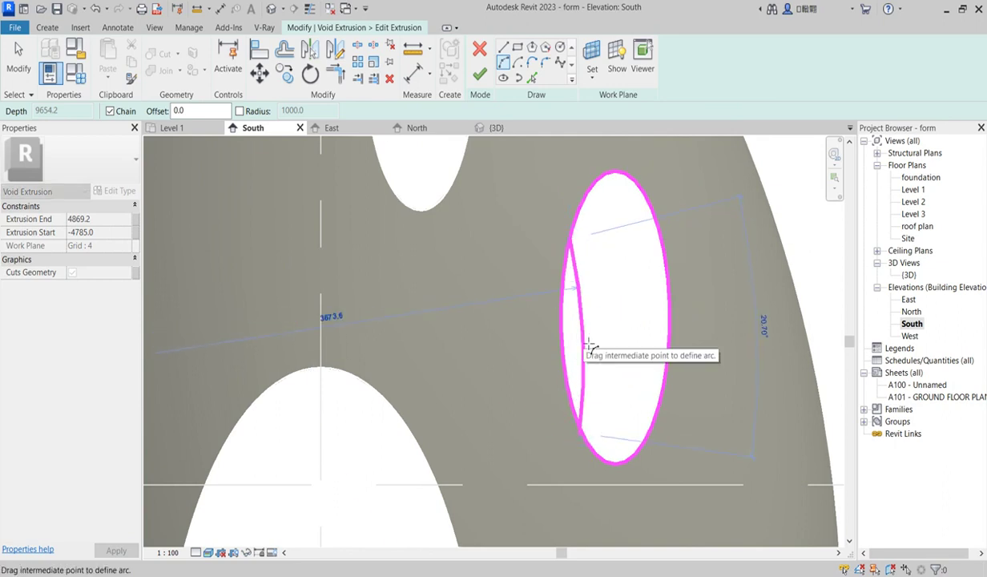
{"action": "key", "text": "Escape"}
{"action": "left_click", "coordinate": [519, 232]}
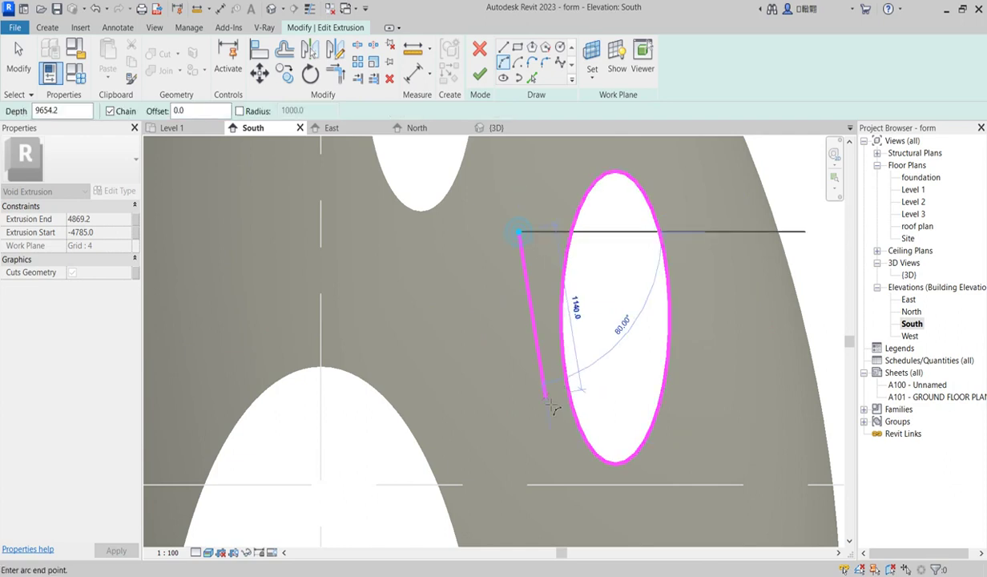
{"action": "left_click", "coordinate": [510, 415]}
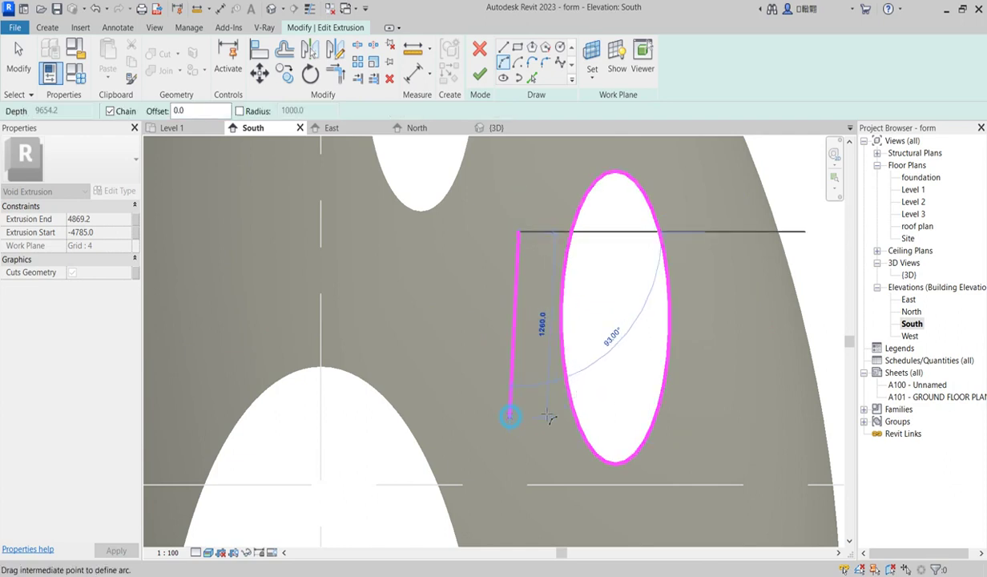
{"action": "left_click", "coordinate": [577, 336]}
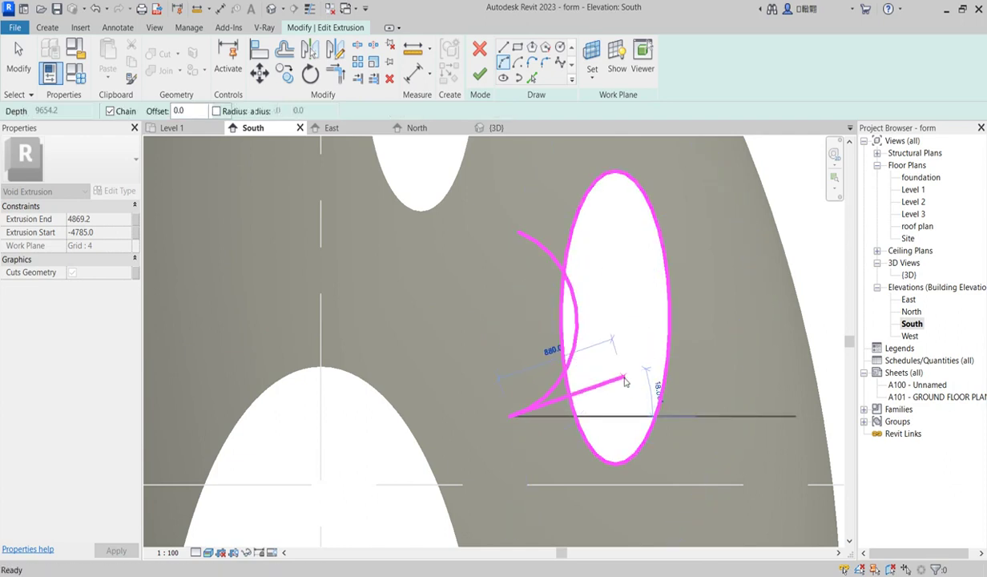
{"action": "key", "text": "Escape"}
{"action": "key", "text": "Escape"}
{"action": "left_click", "coordinate": [540, 250]}
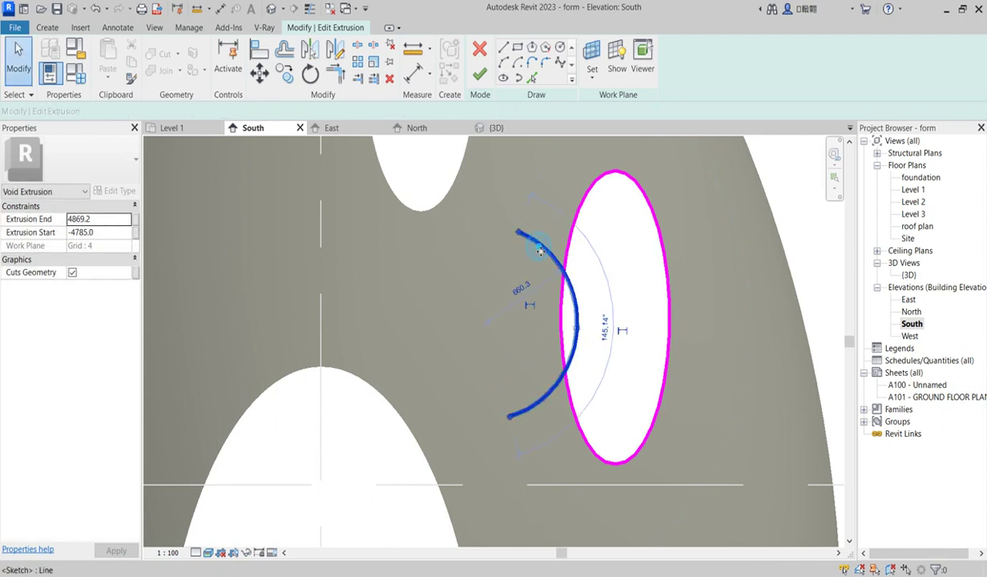
Mirror a copy of the arc across a vertical axis through the ellipse.
{"action": "left_click", "coordinate": [540, 250]}
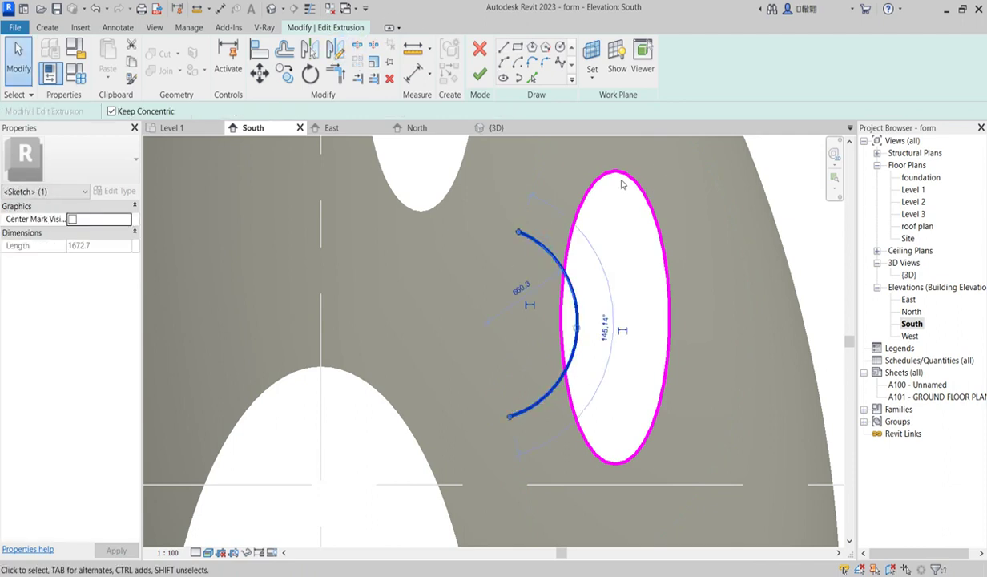
{"action": "left_click", "coordinate": [336, 50]}
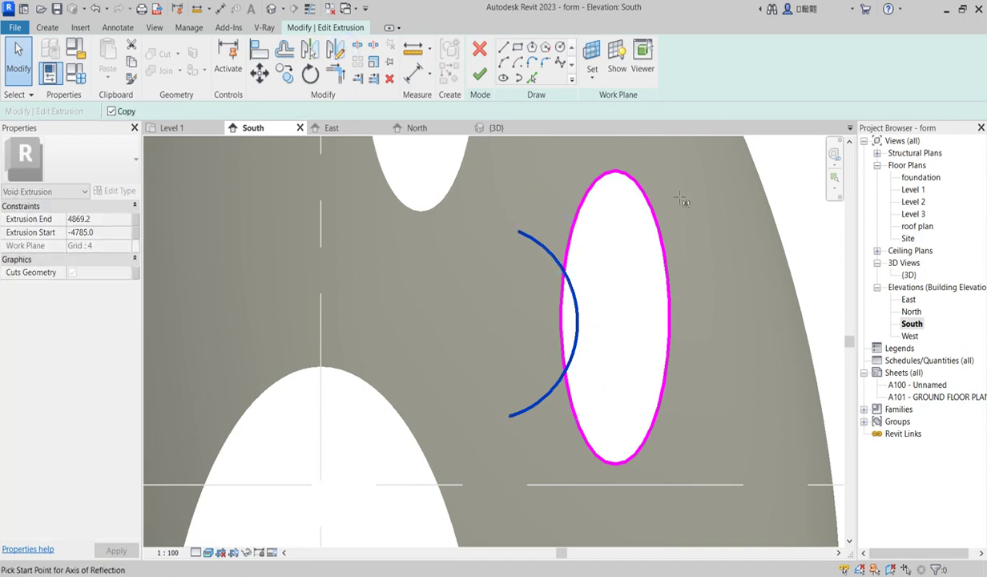
{"action": "left_click", "coordinate": [616, 172]}
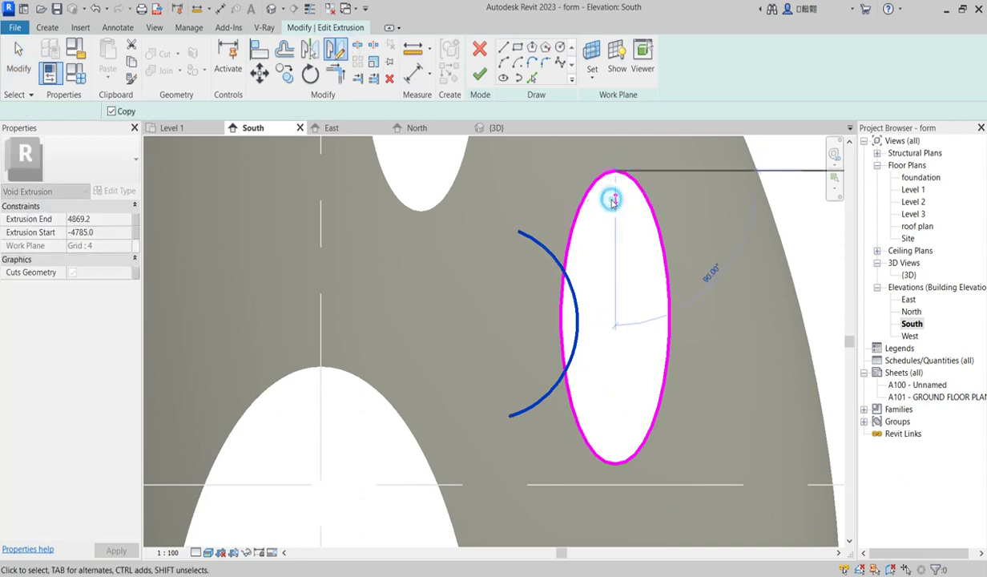
{"action": "left_click", "coordinate": [615, 196]}
{"action": "key", "text": "Escape"}
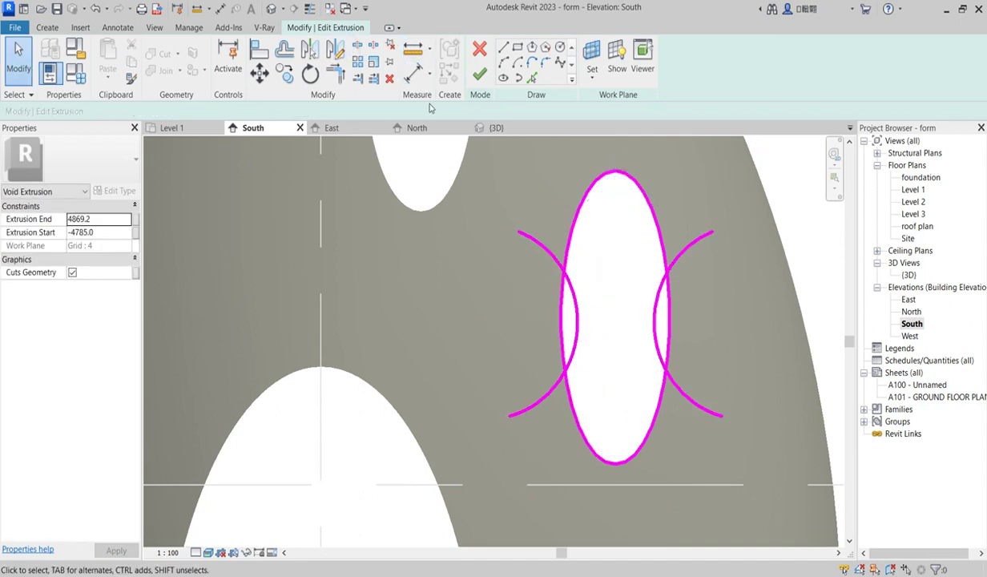
Split the ellipse at both sides and trim the right arc to its top and bottom edges.
{"action": "left_click", "coordinate": [358, 44]}
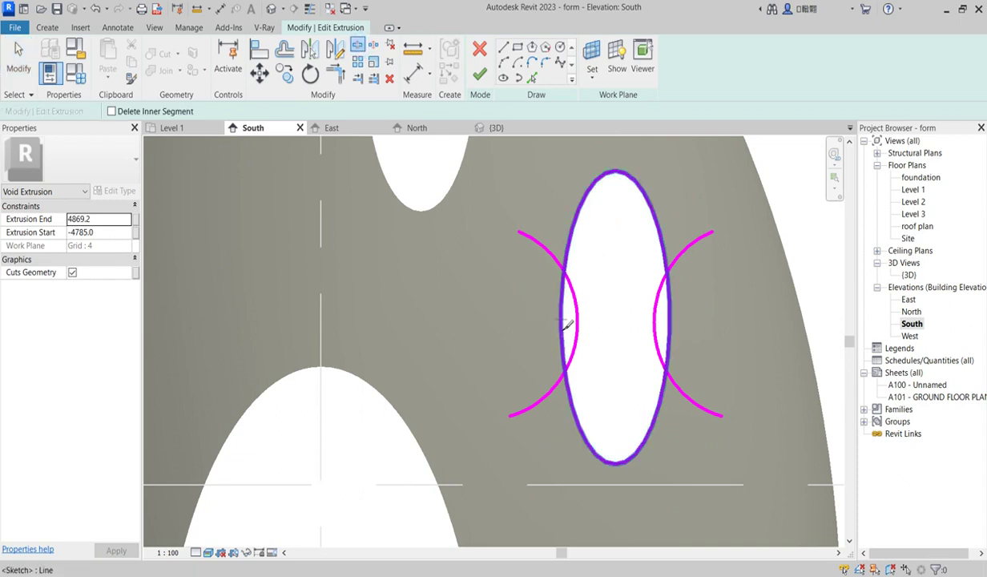
{"action": "left_click", "coordinate": [562, 319]}
{"action": "left_click", "coordinate": [671, 324]}
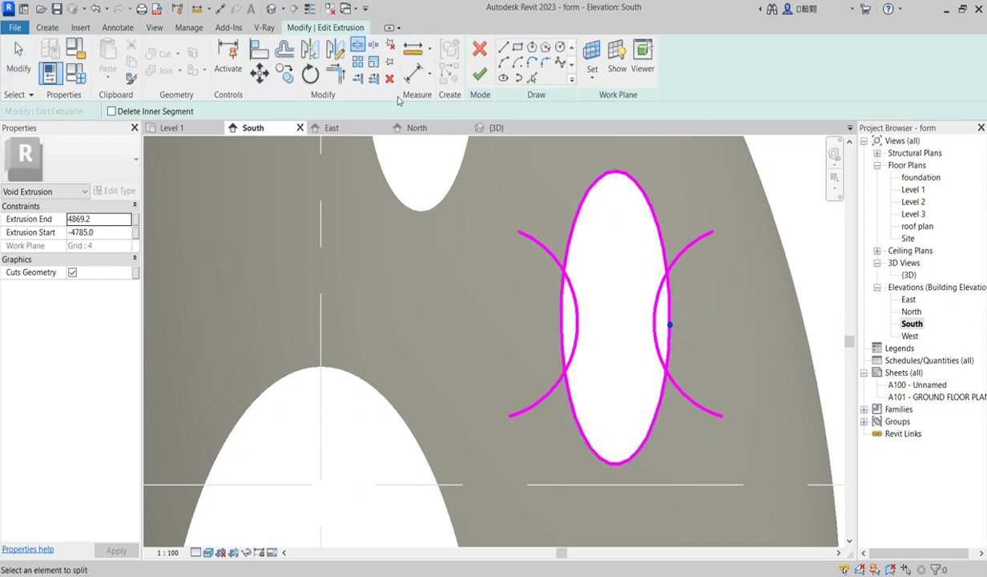
{"action": "left_click", "coordinate": [337, 77]}
{"action": "left_click", "coordinate": [663, 298]}
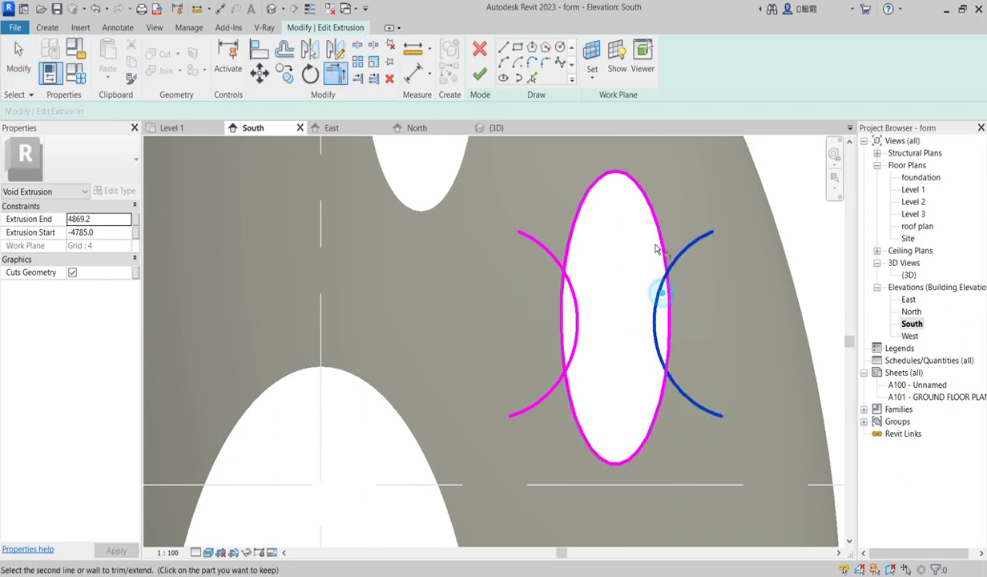
{"action": "left_click", "coordinate": [656, 227]}
{"action": "left_click", "coordinate": [654, 343]}
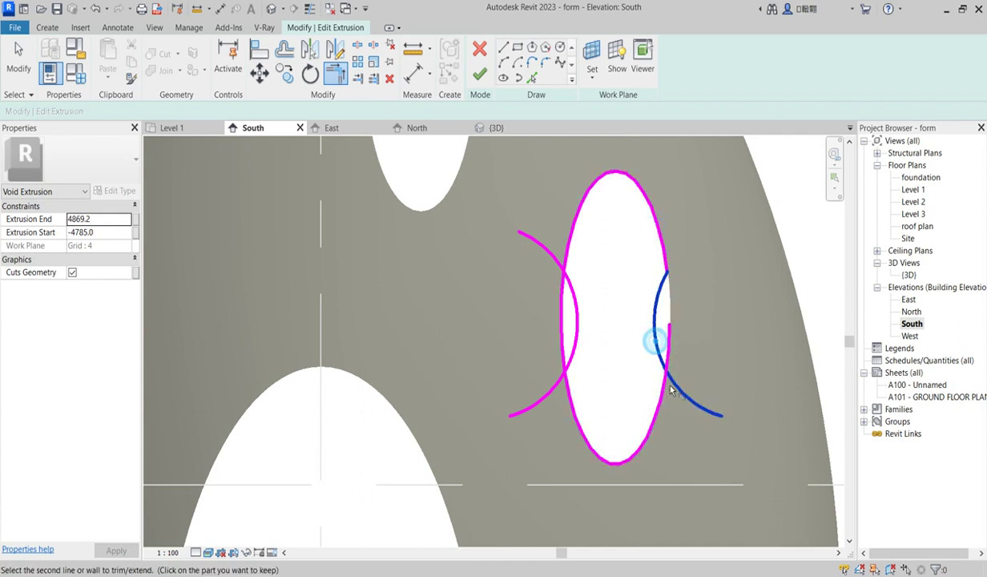
{"action": "left_click", "coordinate": [656, 396]}
Trim the left arc to the ellipse's lower and upper edges and finish the sketch.
{"action": "left_click", "coordinate": [572, 358]}
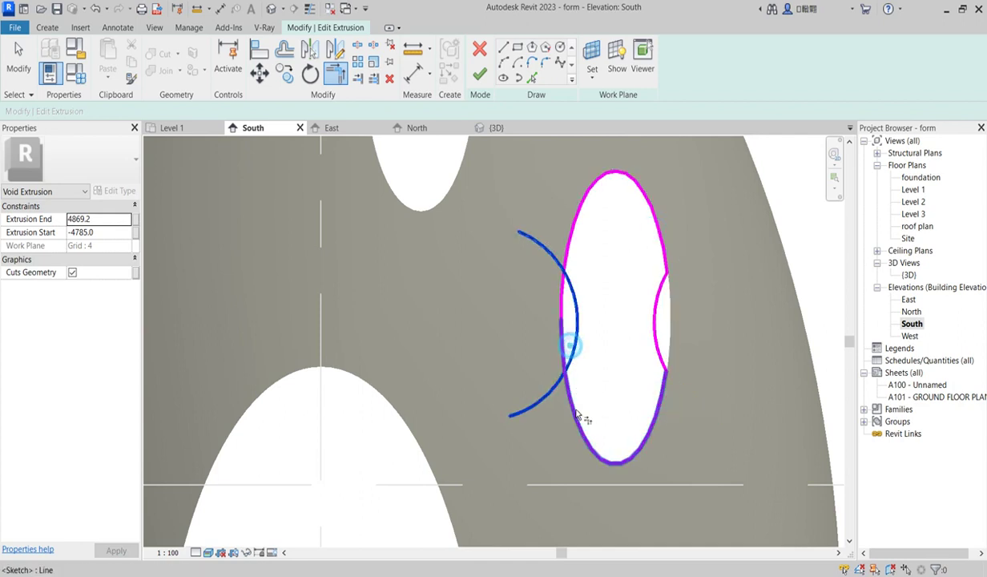
{"action": "left_click", "coordinate": [579, 410]}
{"action": "left_click", "coordinate": [574, 297]}
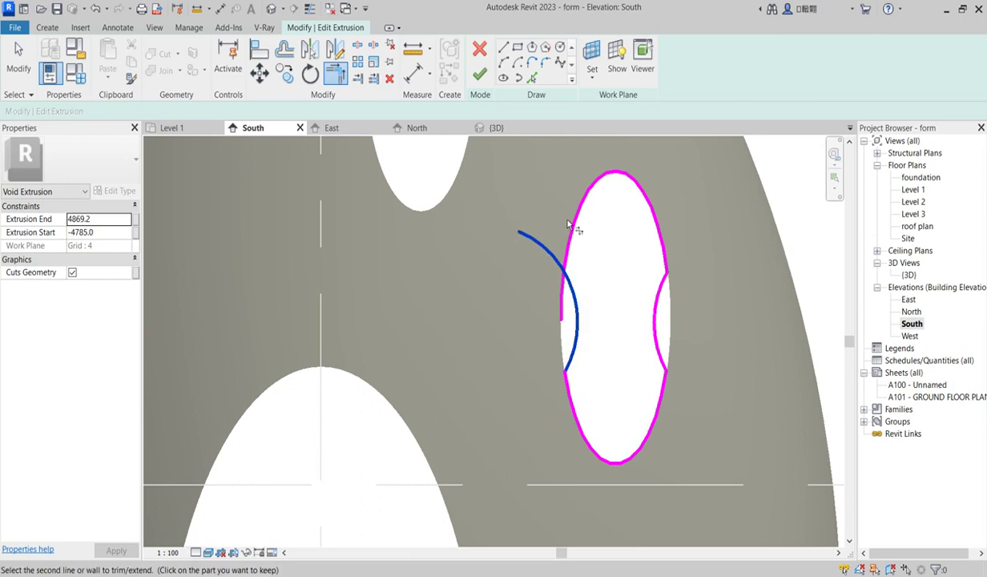
{"action": "left_click", "coordinate": [576, 227]}
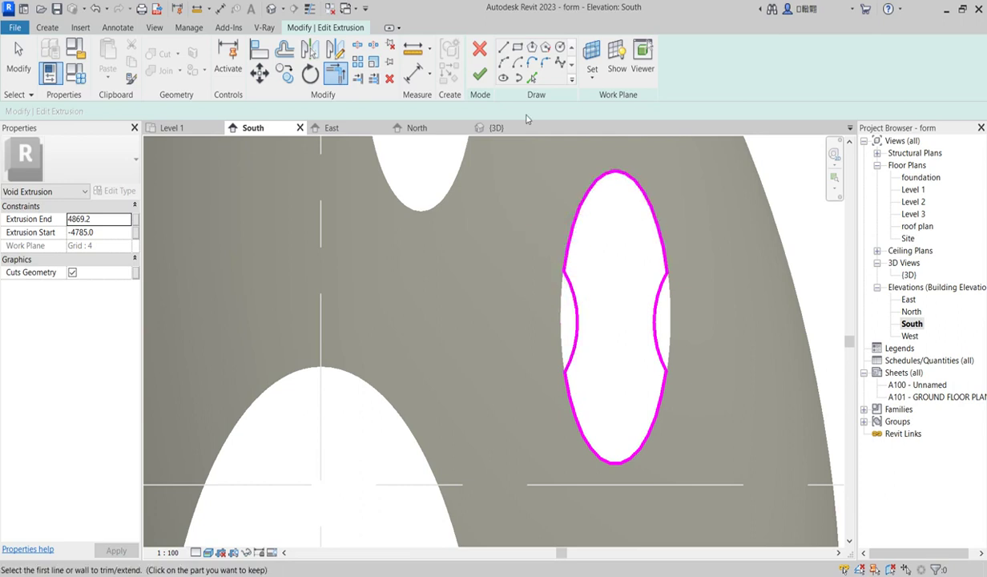
{"action": "left_click", "coordinate": [483, 78]}
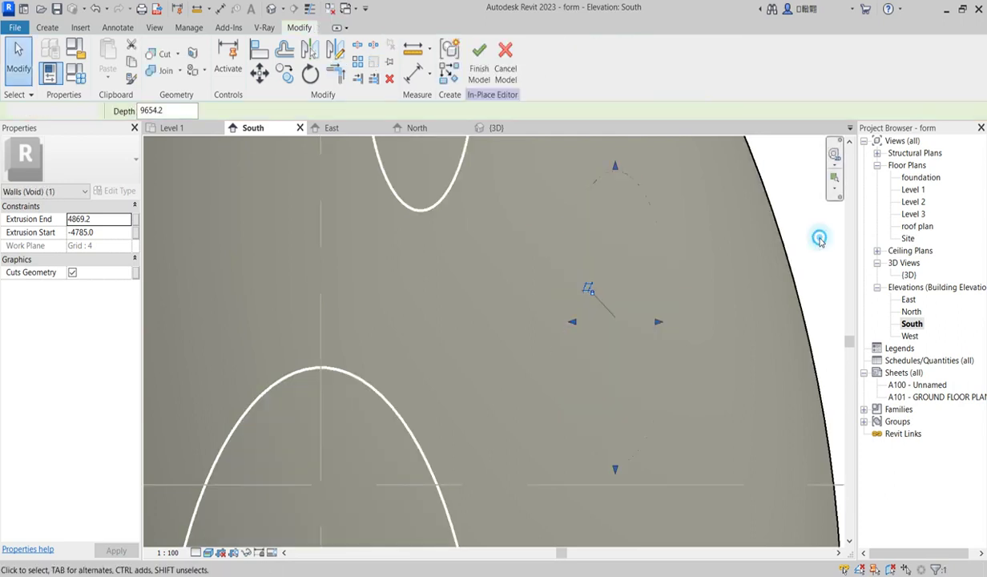
Switch to the {3D} view and frame the egg shell with its door and window openings.
{"action": "left_click", "coordinate": [819, 239]}
{"action": "scroll", "coordinate": [577, 341], "scroll_direction": "down", "scroll_amount": 6}
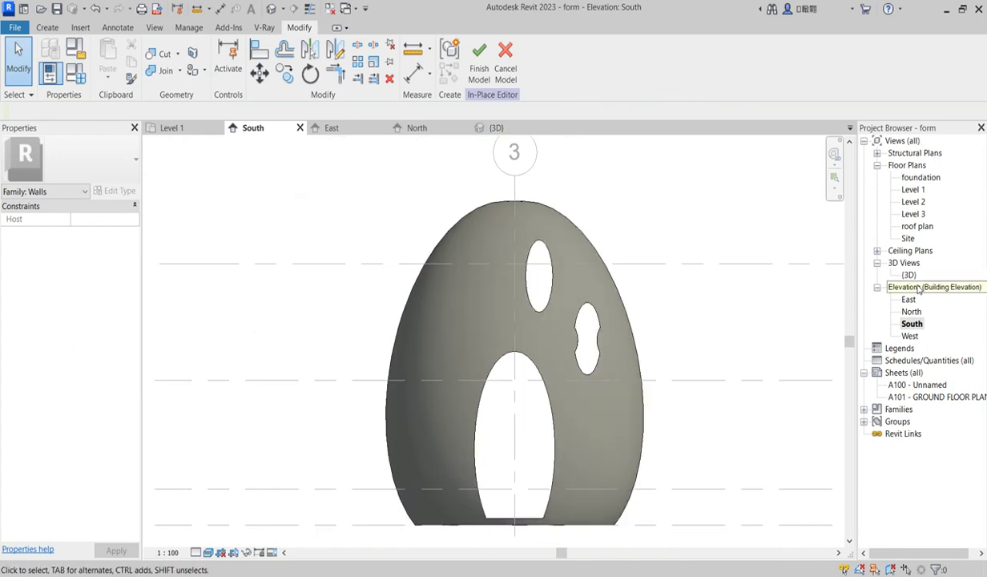
{"action": "double_click", "coordinate": [909, 275]}
{"action": "scroll", "coordinate": [574, 356], "scroll_direction": "up", "scroll_amount": 2}
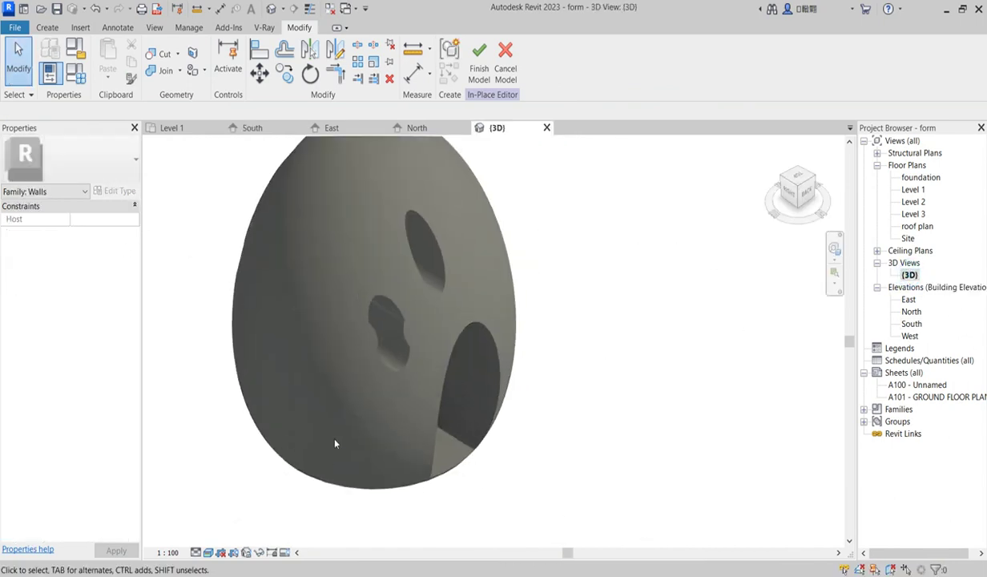
{"action": "scroll", "coordinate": [335, 443], "scroll_direction": "down", "scroll_amount": 3}
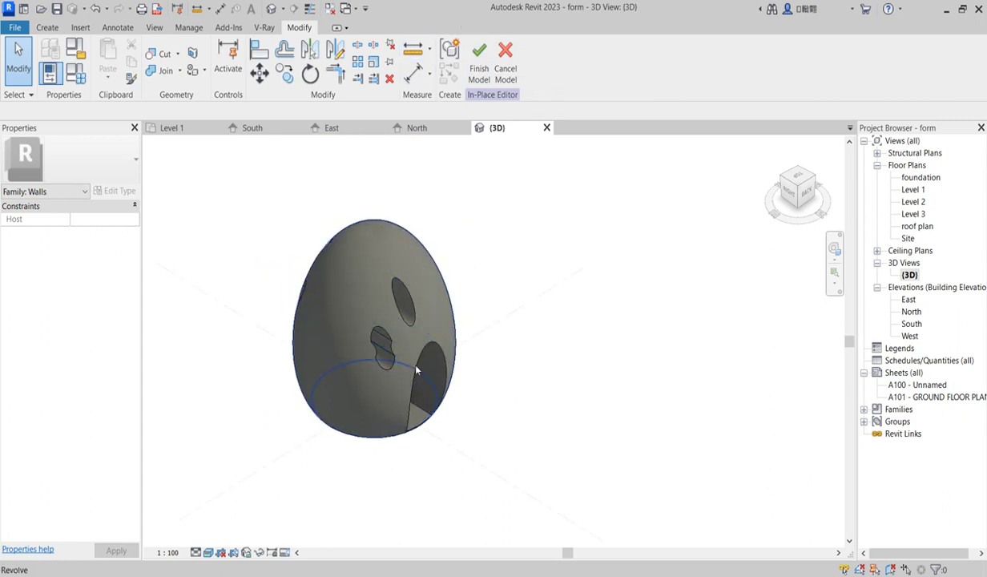
{"action": "left_click", "coordinate": [384, 340]}
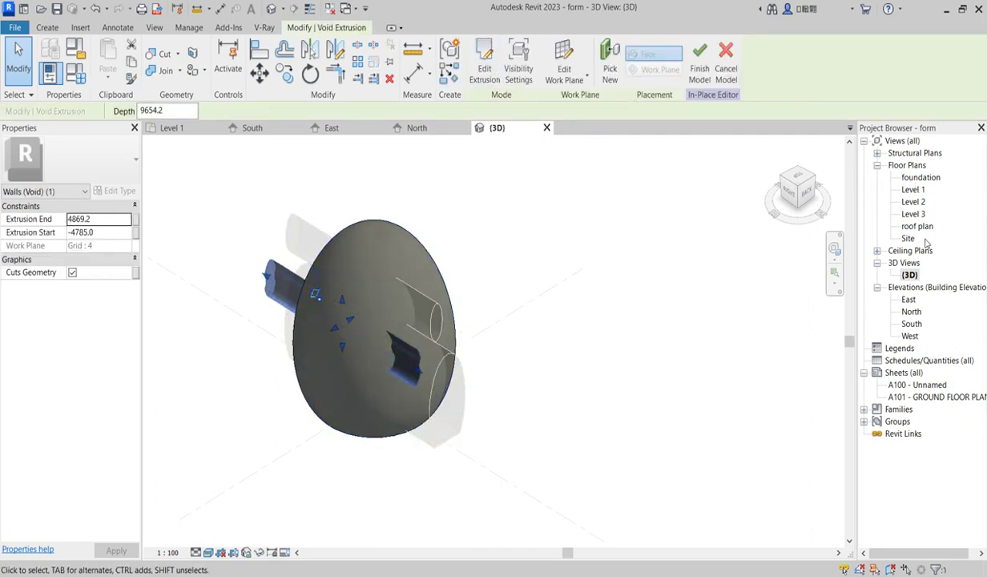
{"action": "left_click", "coordinate": [913, 190]}
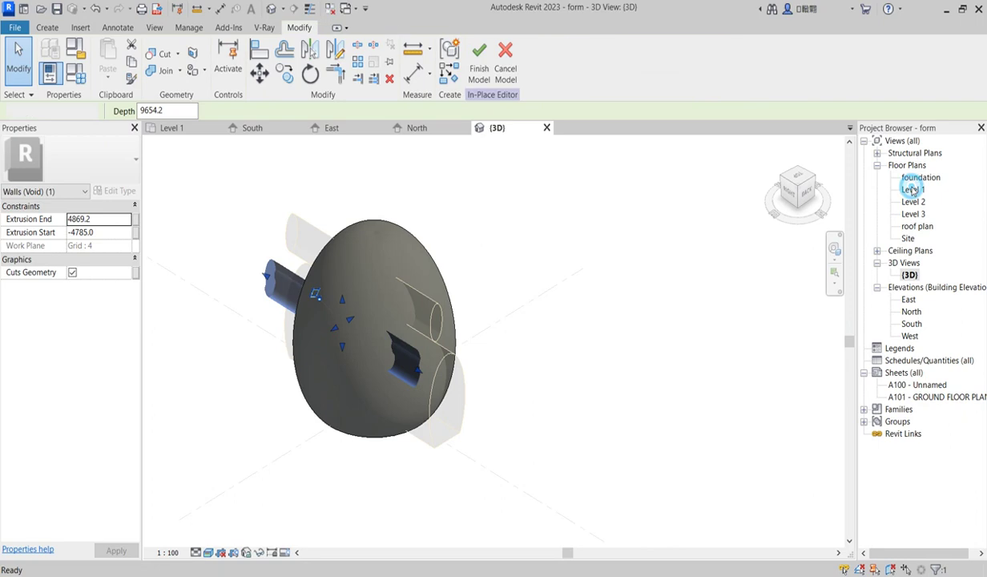
Open the Site floor plan and zoom in on the shell's round outline.
{"action": "double_click", "coordinate": [909, 239]}
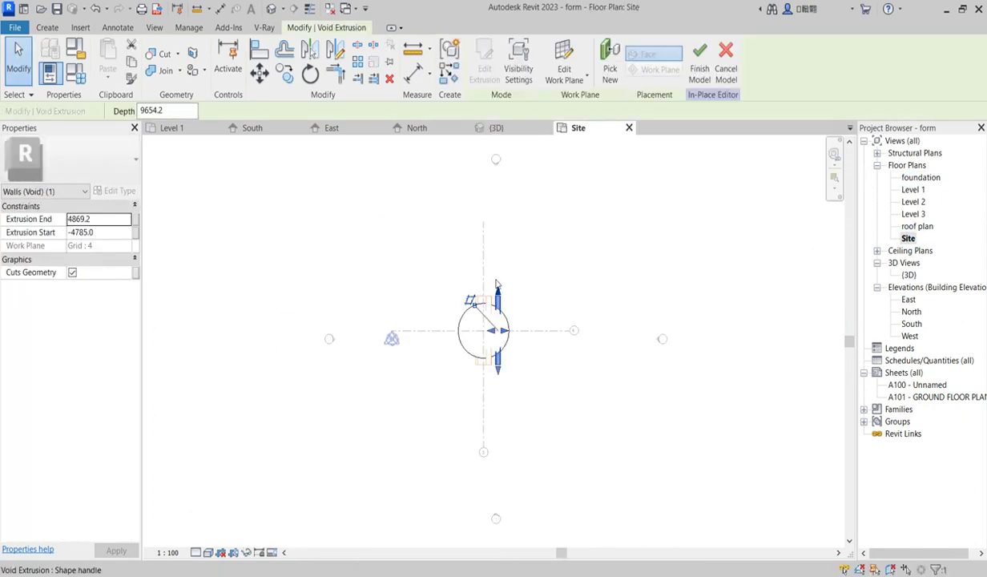
{"action": "scroll", "coordinate": [497, 285], "scroll_direction": "up", "scroll_amount": 2}
{"action": "left_click", "coordinate": [426, 295]}
{"action": "scroll", "coordinate": [489, 408], "scroll_direction": "up", "scroll_amount": 4}
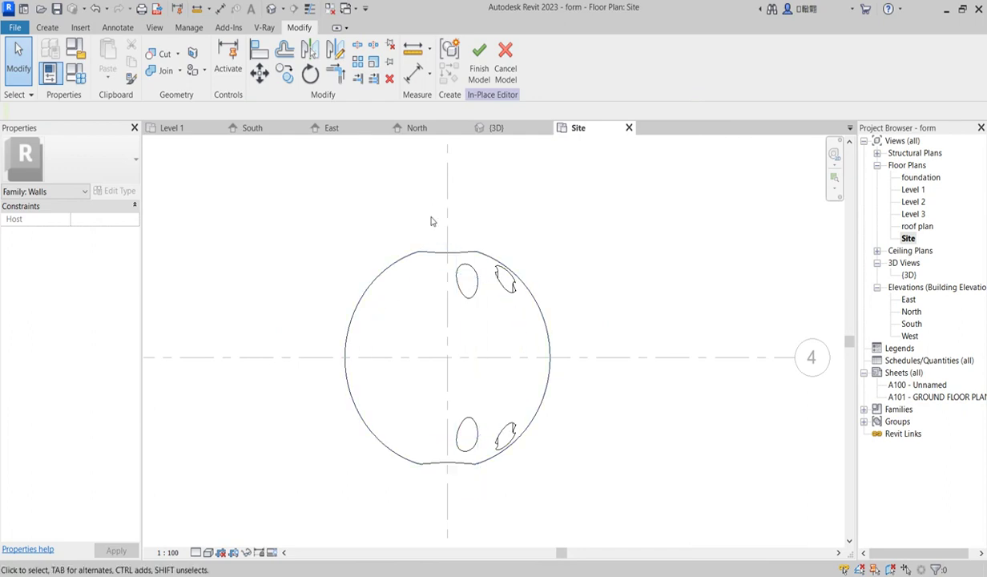
{"action": "left_click", "coordinate": [433, 251]}
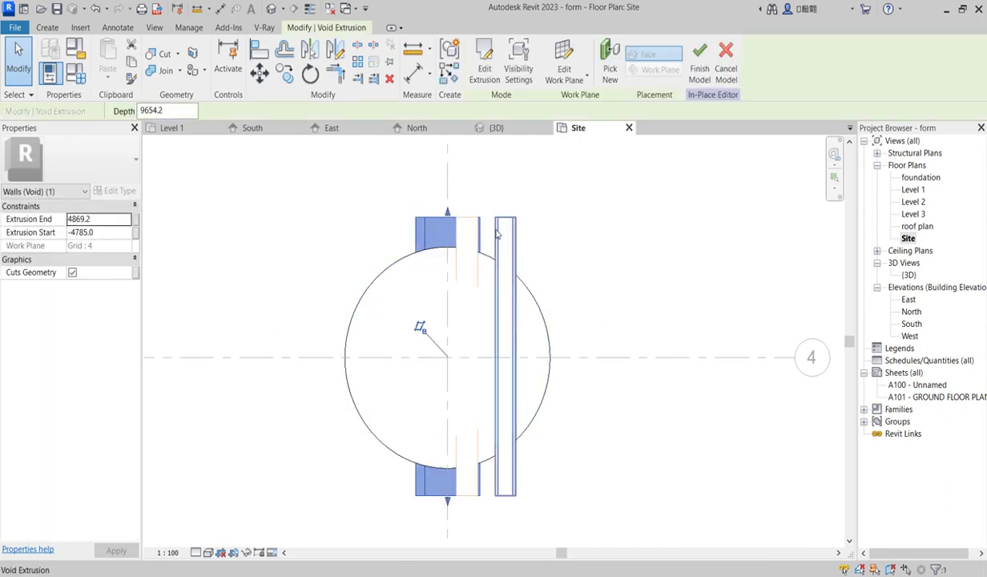
{"action": "left_click", "coordinate": [374, 184]}
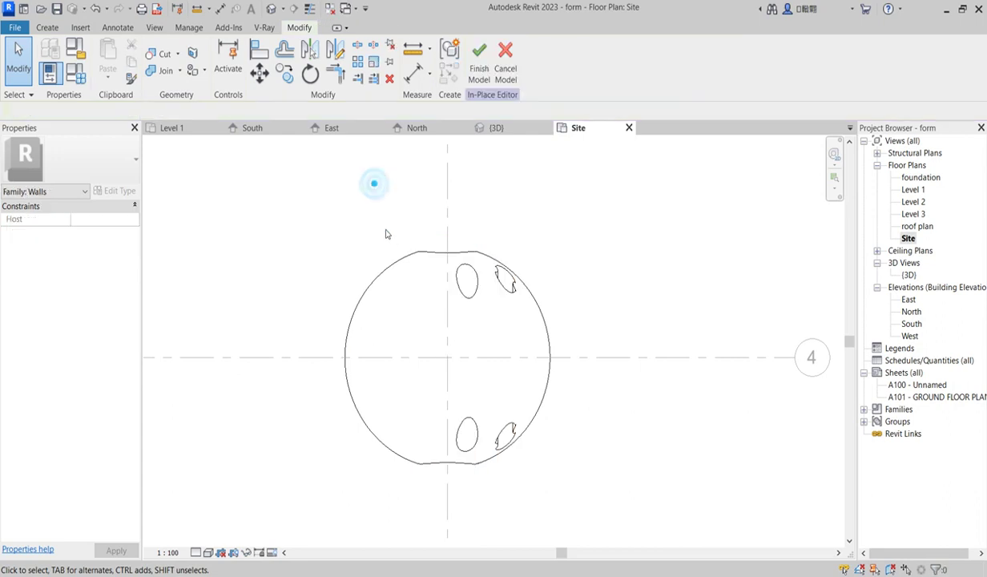
Select the three door and window void extrusions together.
{"action": "left_click_drag", "start_coordinate": [356, 173], "coordinate": [527, 336]}
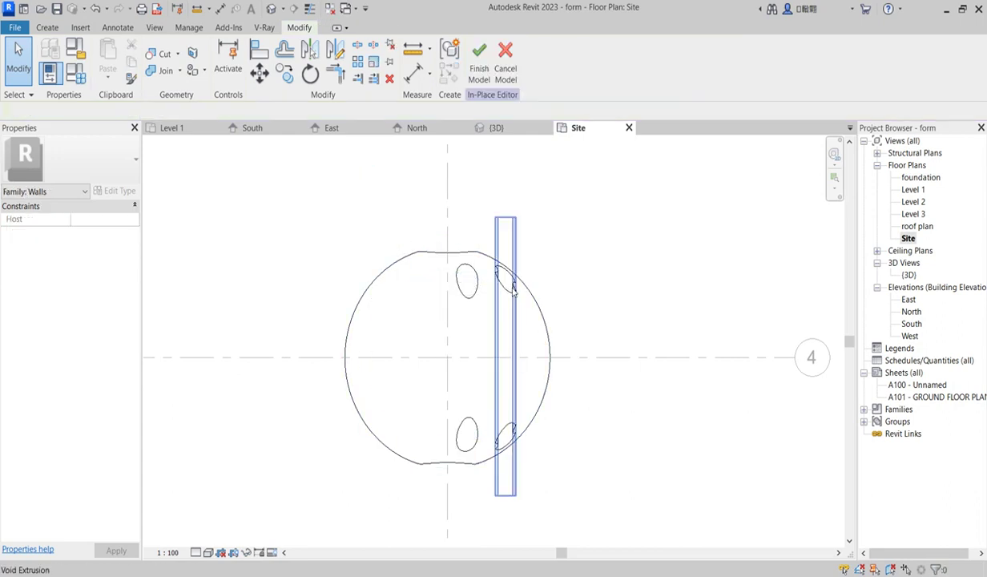
{"action": "left_click", "coordinate": [513, 290]}
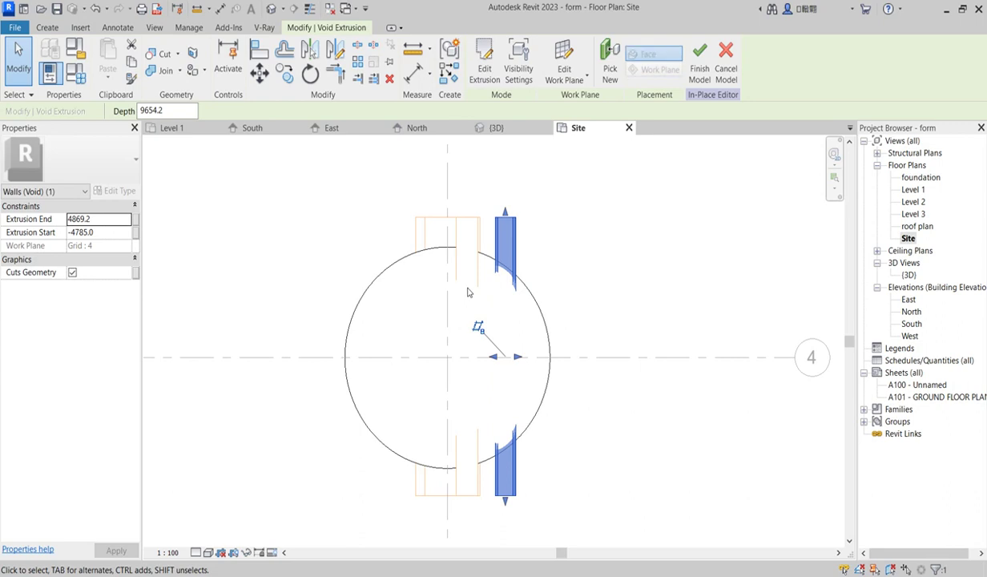
{"action": "left_click", "coordinate": [472, 235], "text": "ctrl"}
{"action": "scroll", "coordinate": [481, 269], "scroll_direction": "up", "scroll_amount": 3}
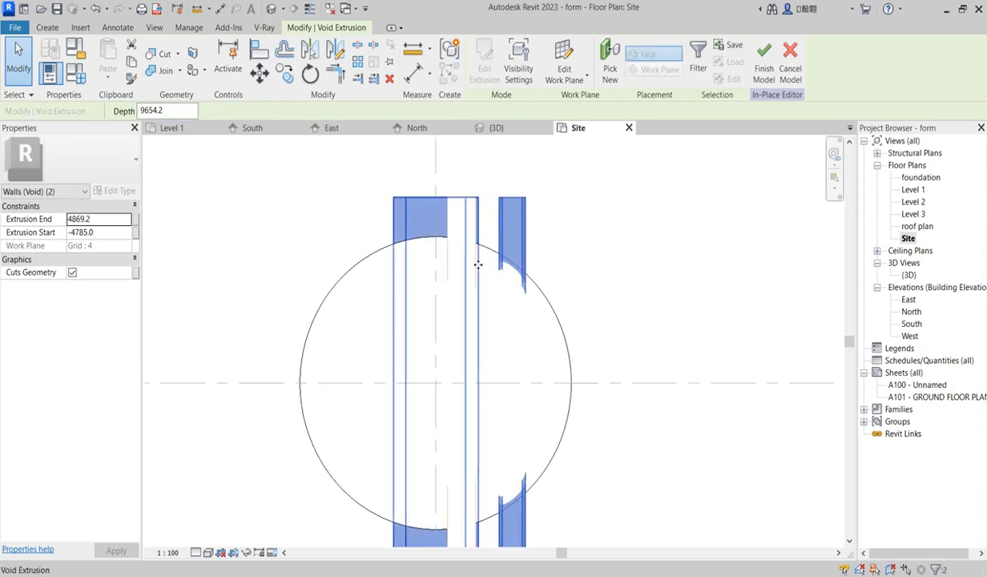
{"action": "left_click", "coordinate": [479, 282]}
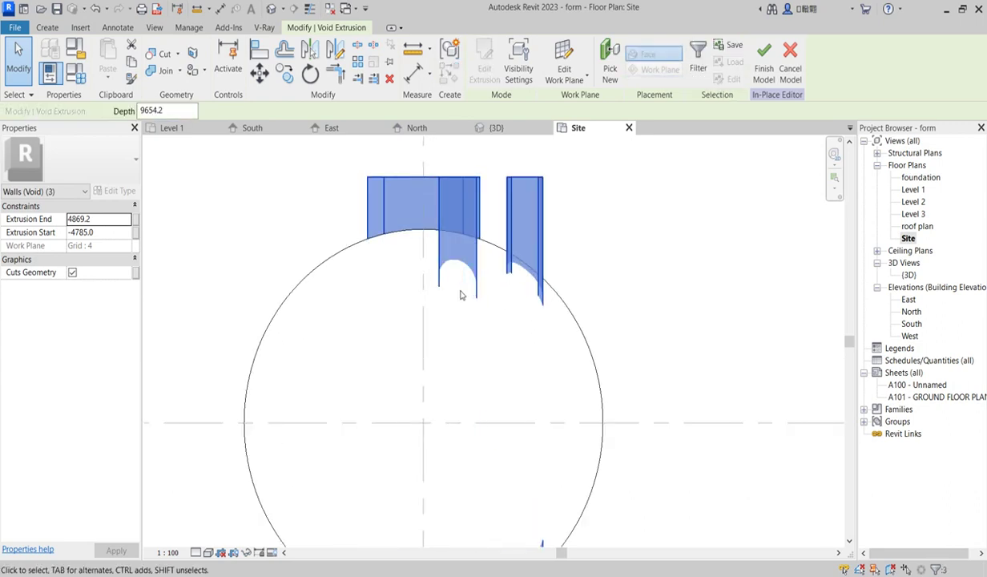
Rotate a copy of the selected voids 90° about the shell's centre from a vertical start ray.
{"action": "scroll", "coordinate": [463, 293], "scroll_direction": "down", "scroll_amount": 5}
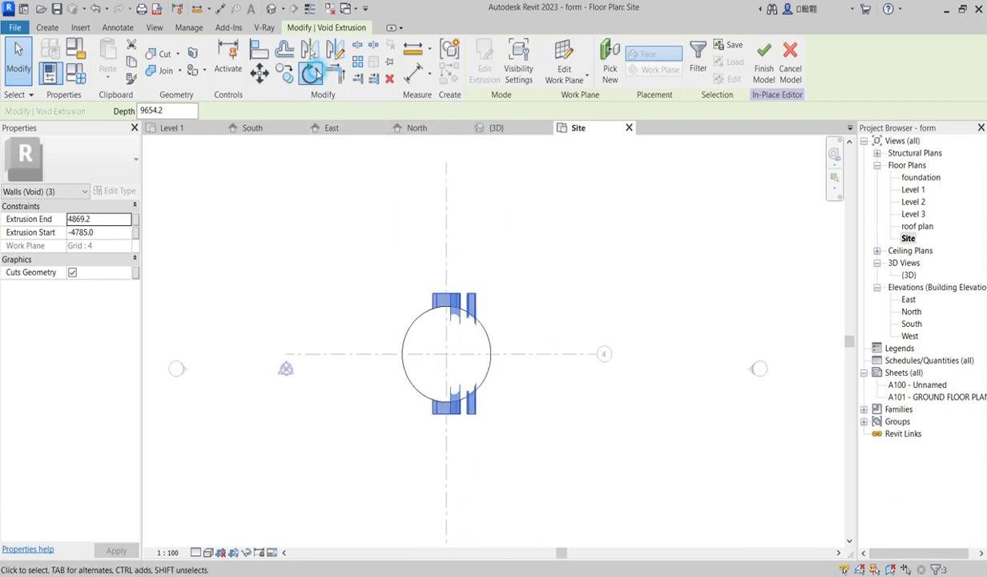
{"action": "left_click", "coordinate": [312, 72]}
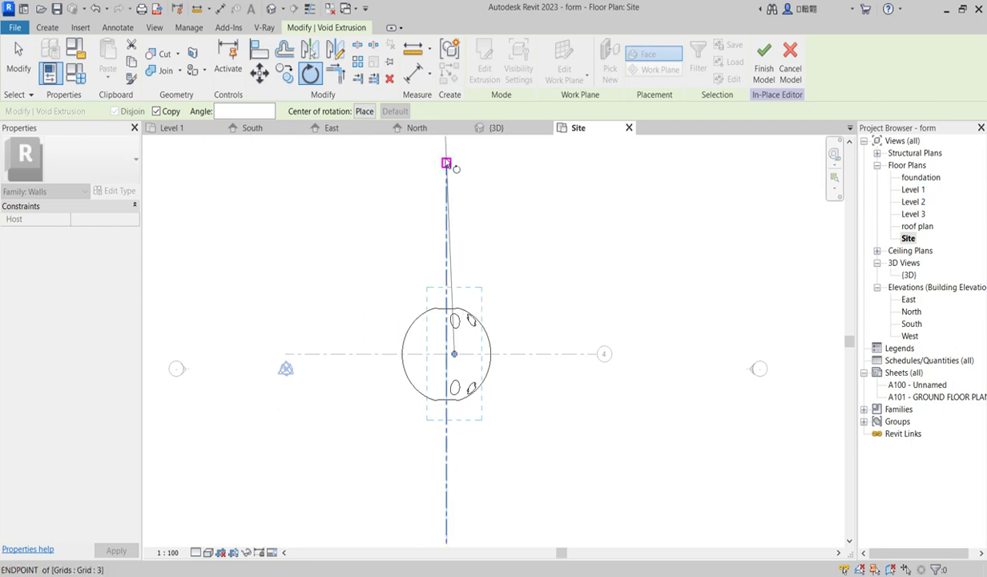
{"action": "left_click", "coordinate": [452, 157]}
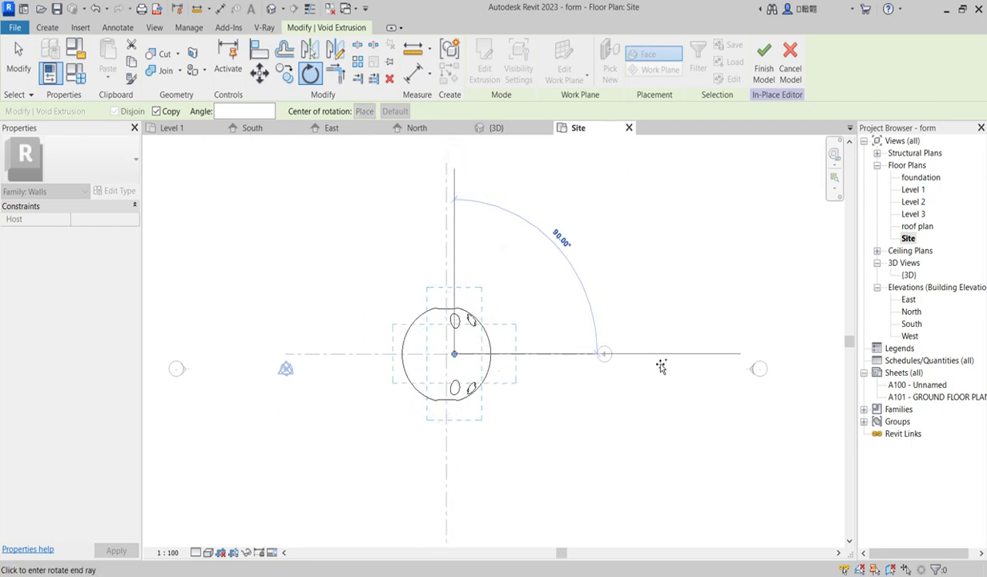
{"action": "left_click", "coordinate": [659, 355]}
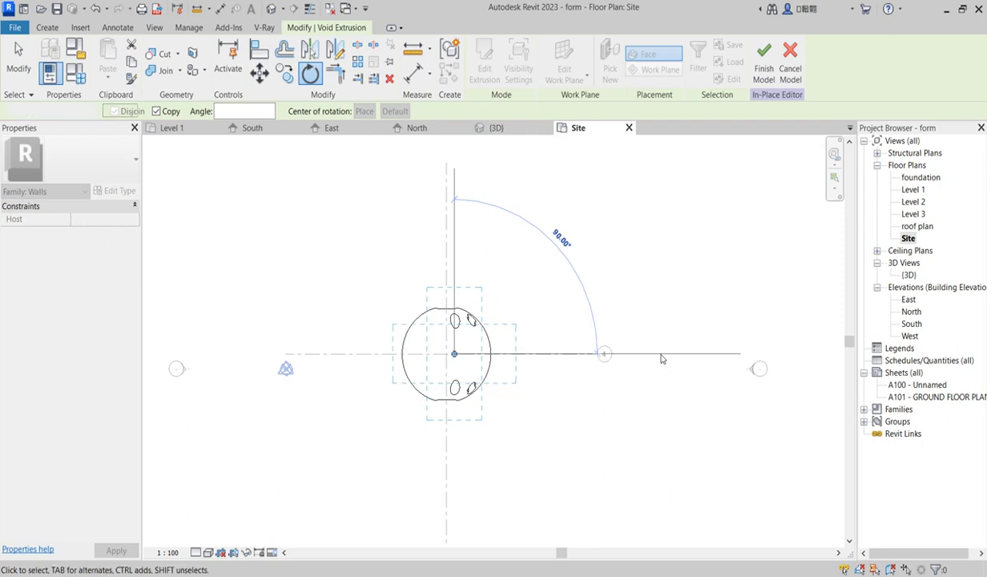
{"action": "left_click", "coordinate": [618, 313]}
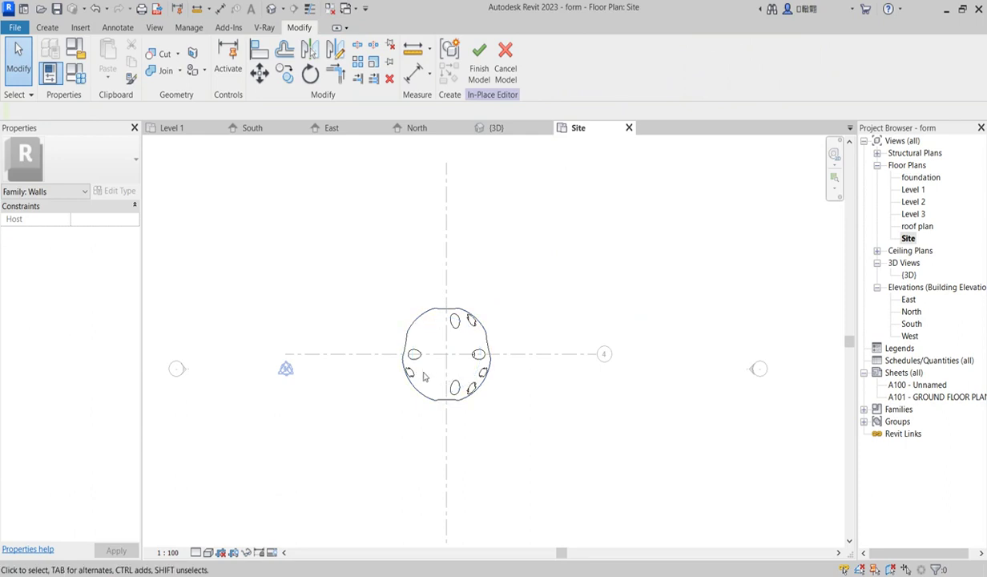
Rotate-copy the three selected window void extrusions to add another set of openings around the shell.
{"action": "left_click", "coordinate": [439, 310]}
{"action": "scroll", "coordinate": [449, 311], "scroll_direction": "up", "scroll_amount": 5}
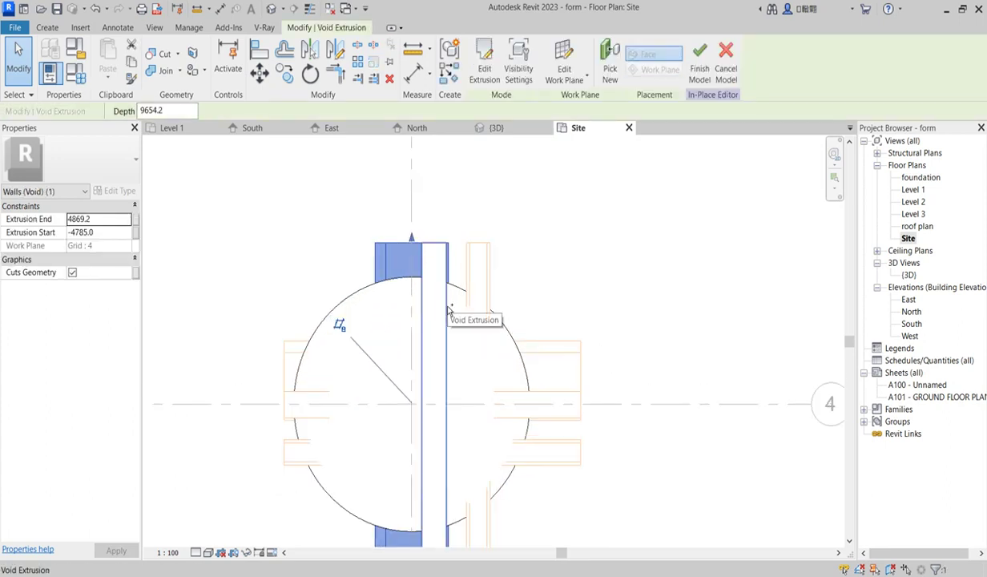
{"action": "left_click", "coordinate": [492, 277], "text": "ctrl"}
{"action": "left_click", "coordinate": [485, 273], "text": "ctrl"}
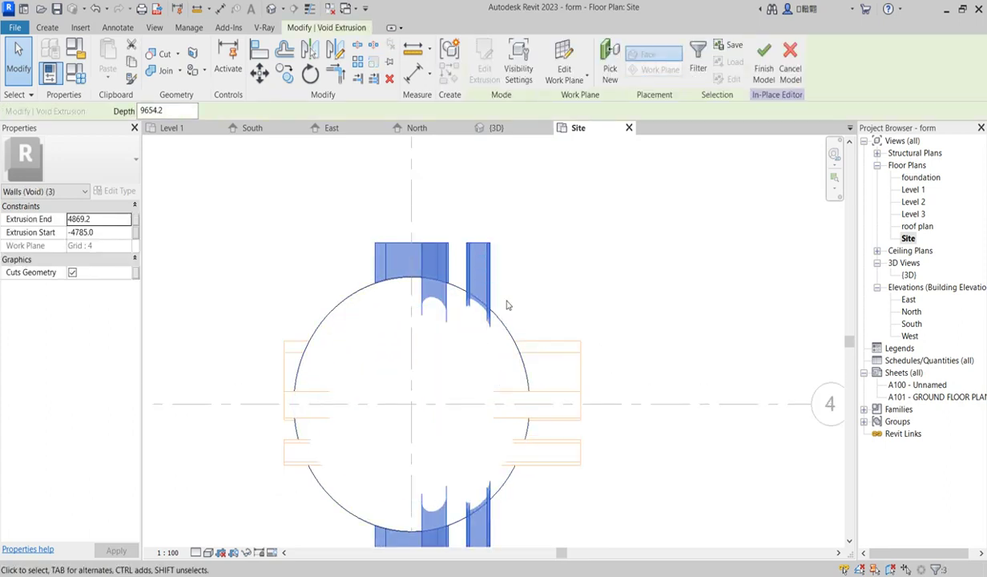
{"action": "scroll", "coordinate": [523, 248], "scroll_direction": "down", "scroll_amount": 3}
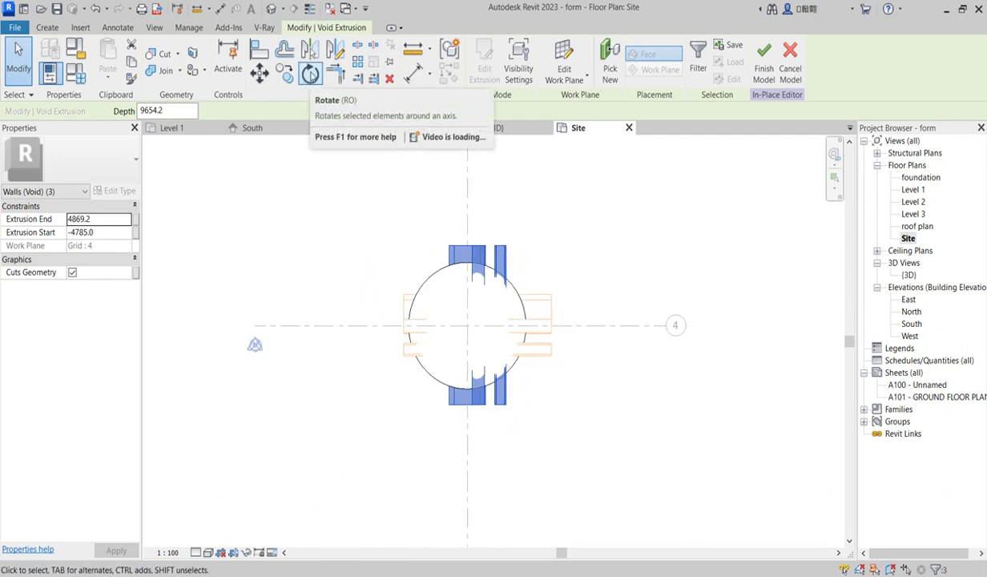
{"action": "left_click", "coordinate": [311, 74]}
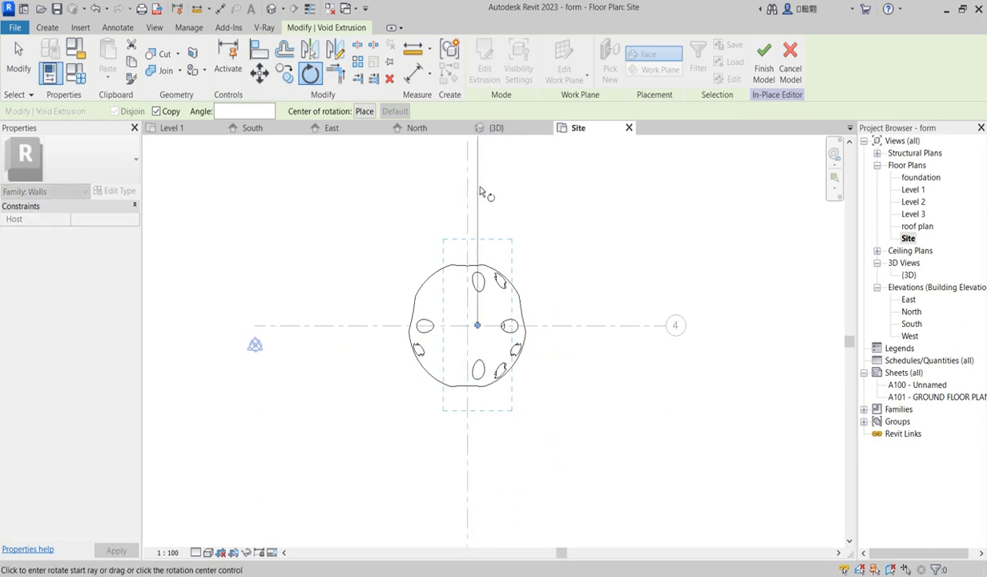
{"action": "left_click", "coordinate": [481, 192]}
{"action": "left_click", "coordinate": [542, 248]}
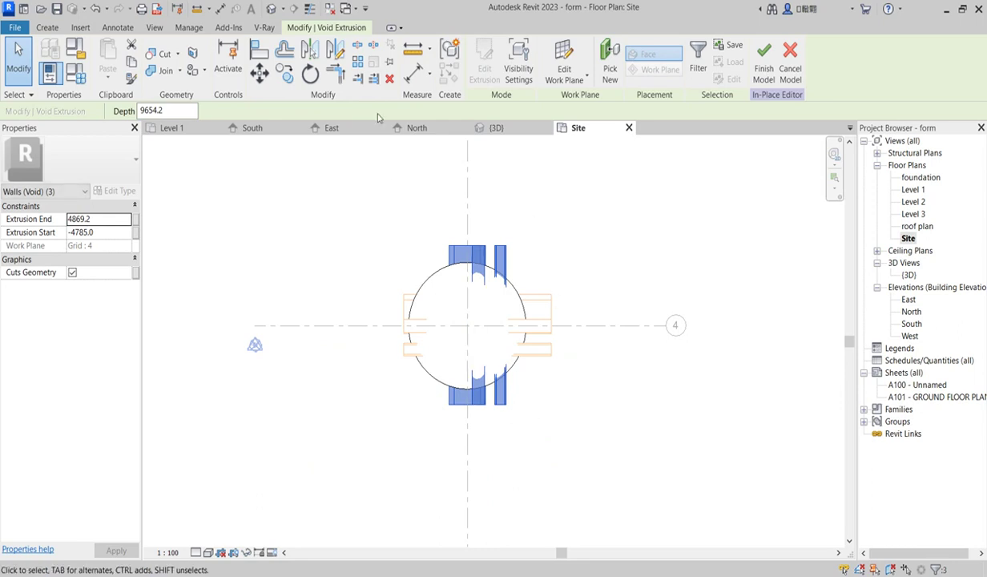
{"action": "scroll", "coordinate": [451, 276], "scroll_direction": "up", "scroll_amount": 1}
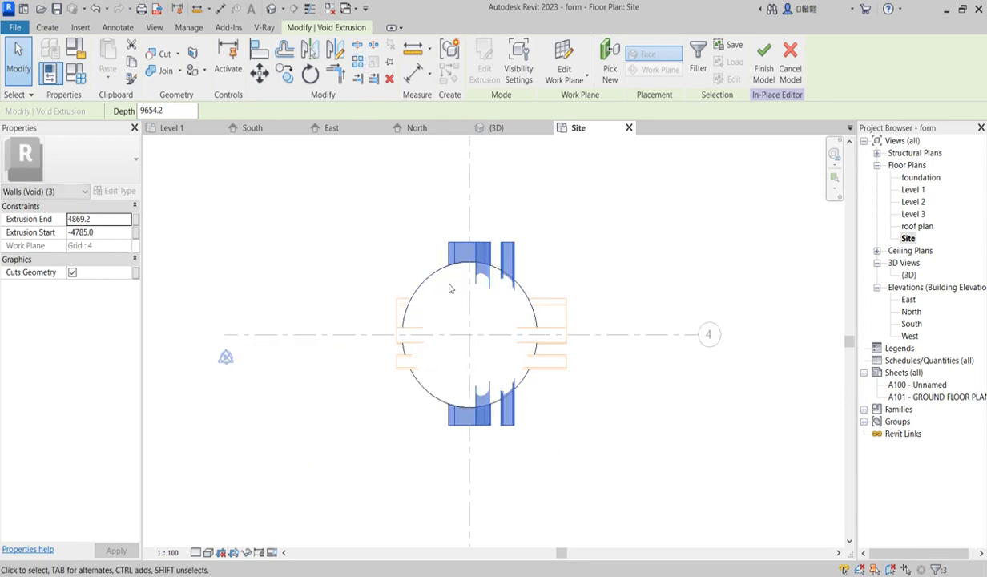
{"action": "left_click", "coordinate": [515, 181]}
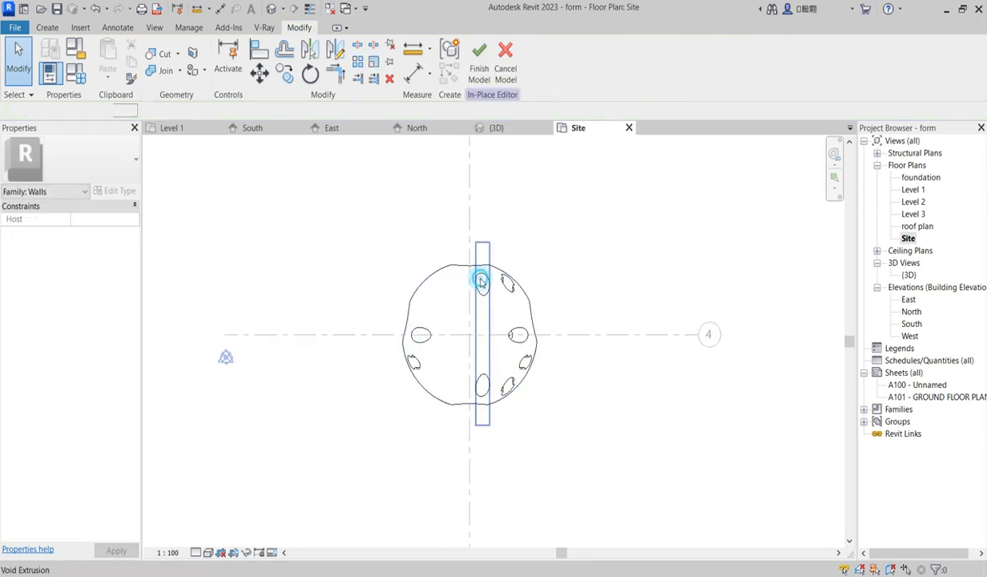
Mirror-copy two window voids across a vertical axis drawn on grid 3.
{"action": "left_click", "coordinate": [481, 280]}
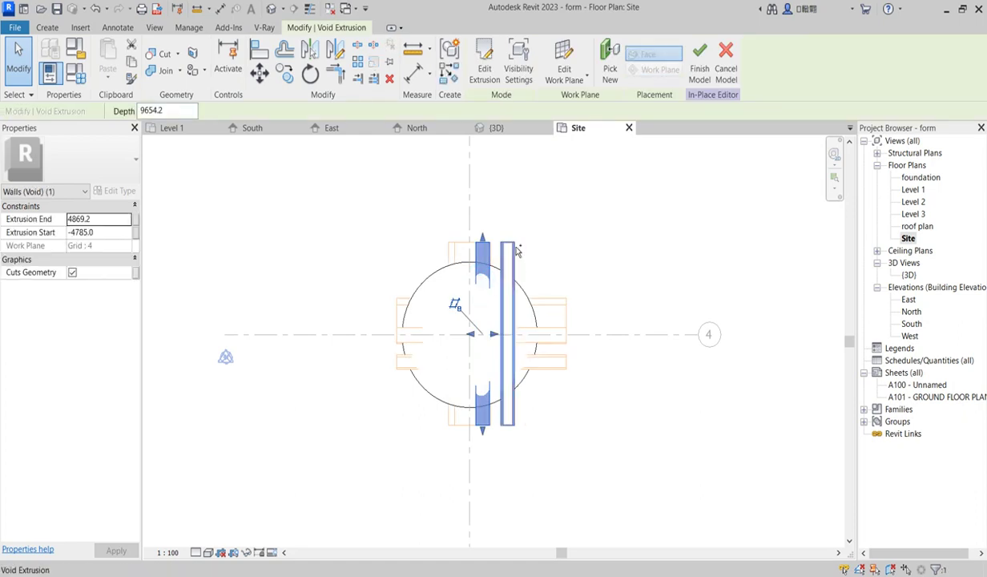
{"action": "left_click", "coordinate": [507, 257], "text": "ctrl"}
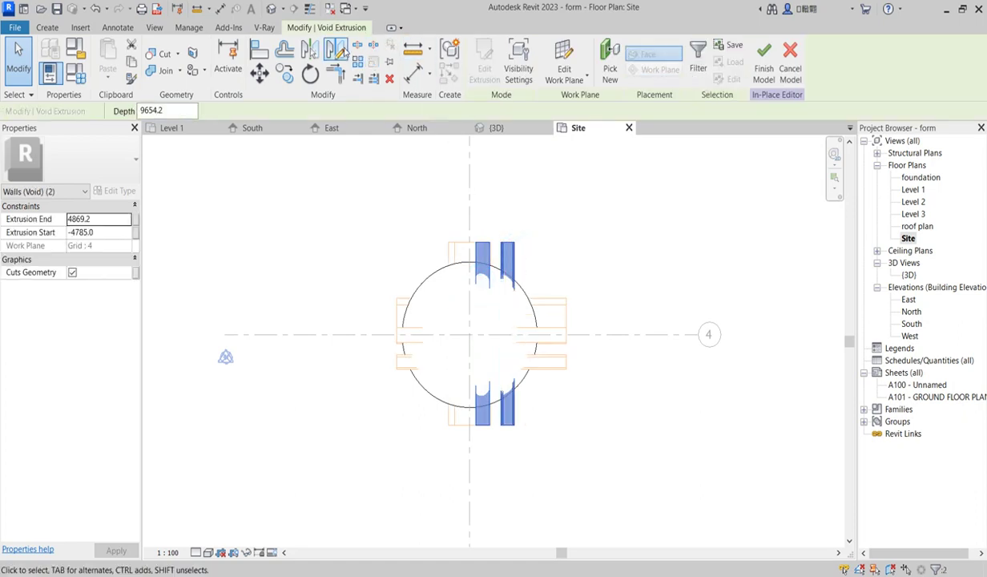
{"action": "left_click", "coordinate": [336, 50]}
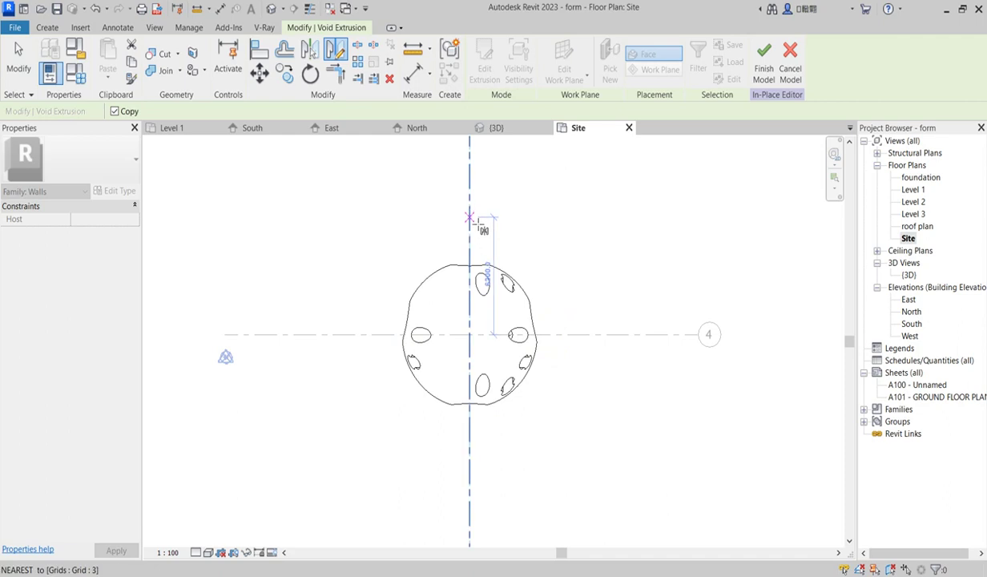
{"action": "left_click", "coordinate": [469, 218]}
{"action": "left_click", "coordinate": [470, 169]}
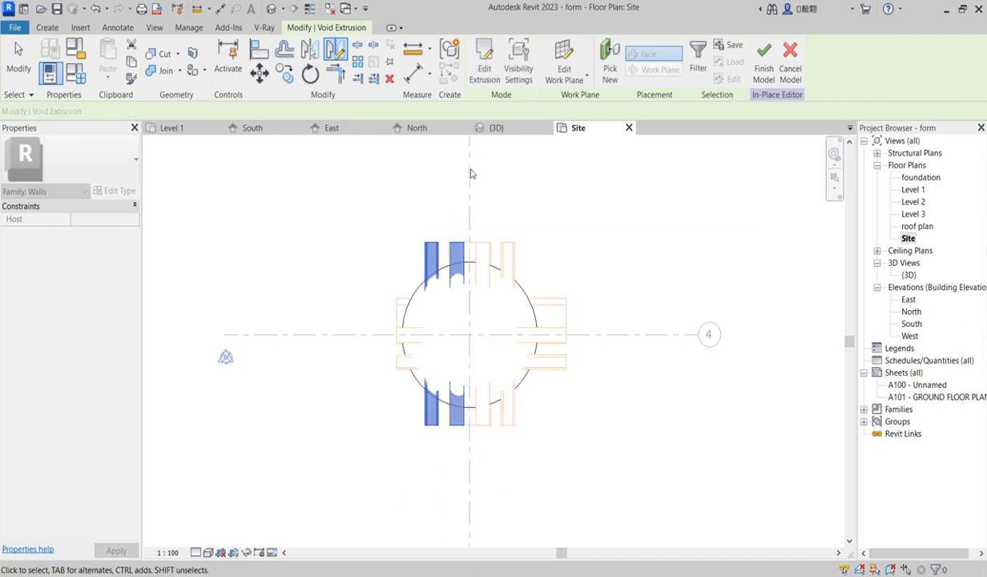
{"action": "left_click", "coordinate": [529, 191]}
{"action": "scroll", "coordinate": [476, 282], "scroll_direction": "down", "scroll_amount": 1}
{"action": "left_click", "coordinate": [551, 230]}
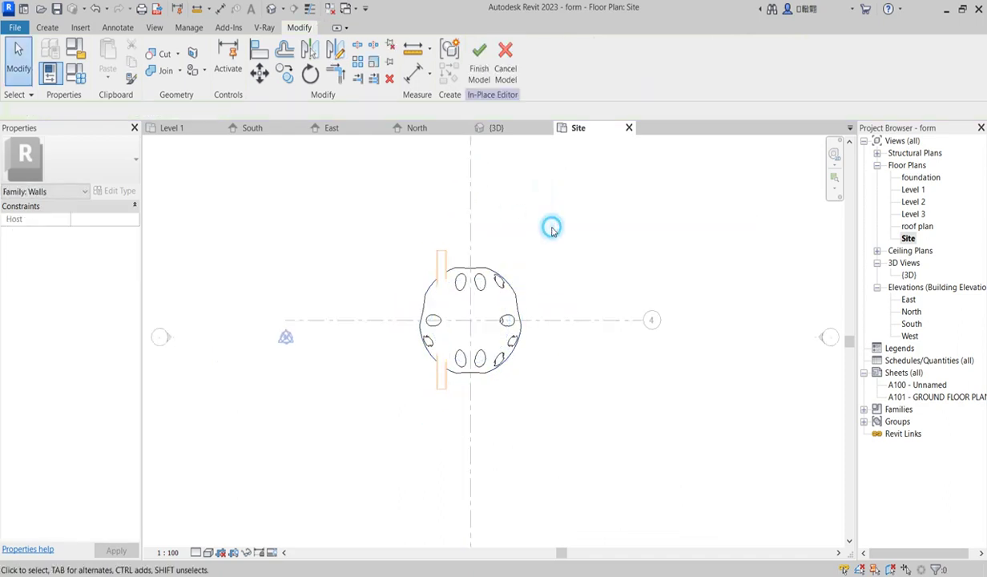
Select and deselect the bottom and left void extrusions to check them.
{"action": "scroll", "coordinate": [444, 414], "scroll_direction": "up", "scroll_amount": 3}
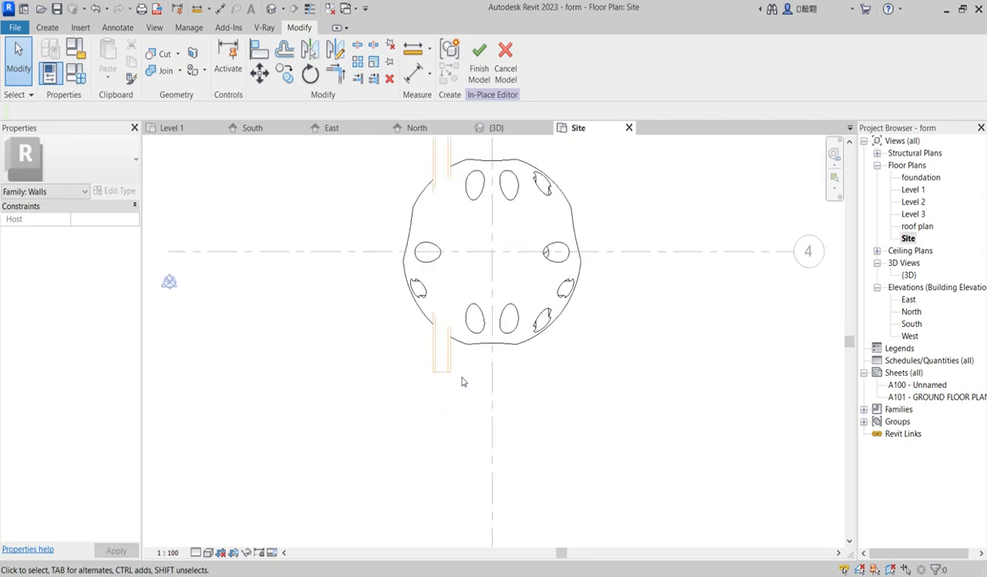
{"action": "left_click", "coordinate": [448, 378]}
{"action": "scroll", "coordinate": [414, 396], "scroll_direction": "down", "scroll_amount": 2}
{"action": "left_click", "coordinate": [400, 388]}
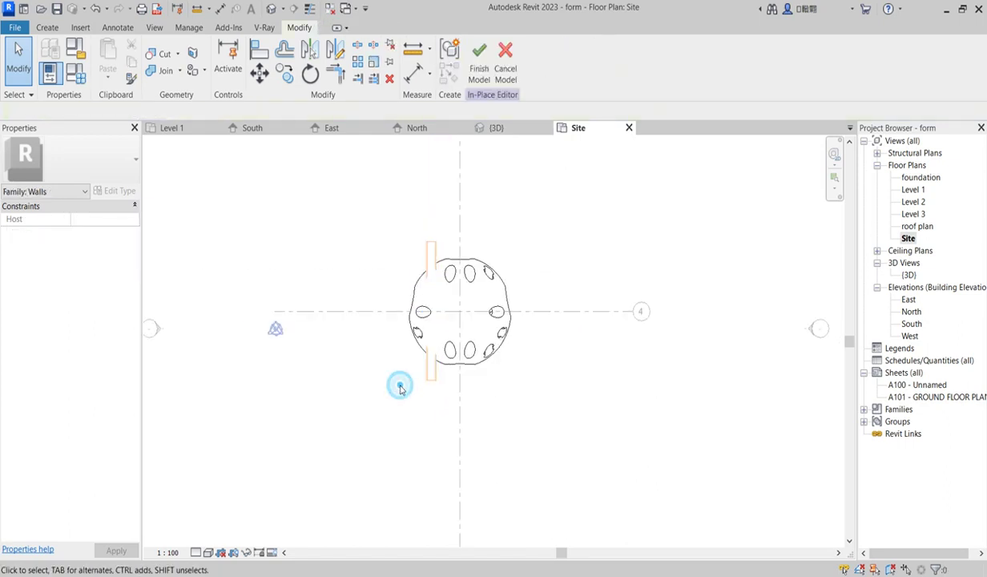
{"action": "scroll", "coordinate": [431, 250], "scroll_direction": "up", "scroll_amount": 3}
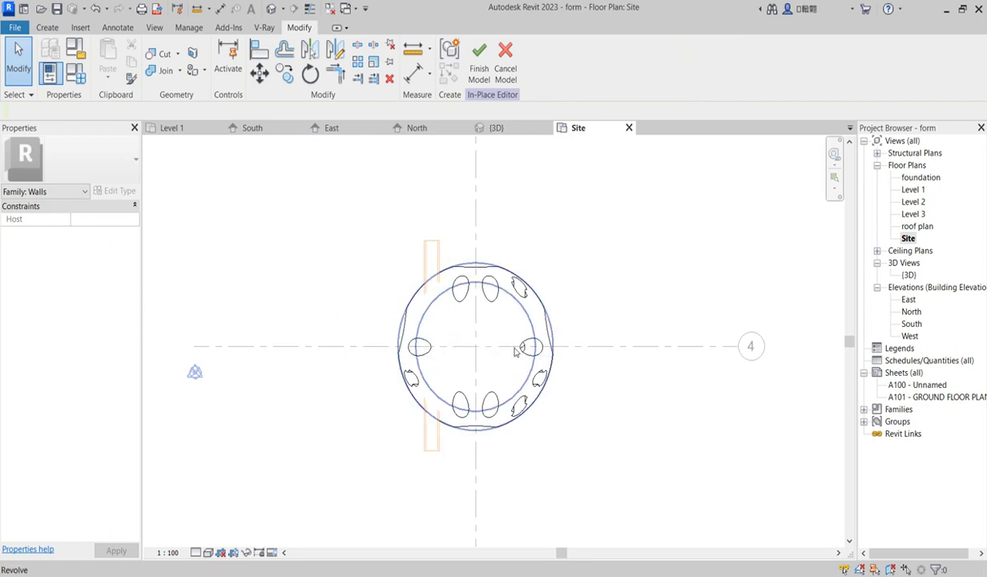
{"action": "left_click", "coordinate": [428, 261]}
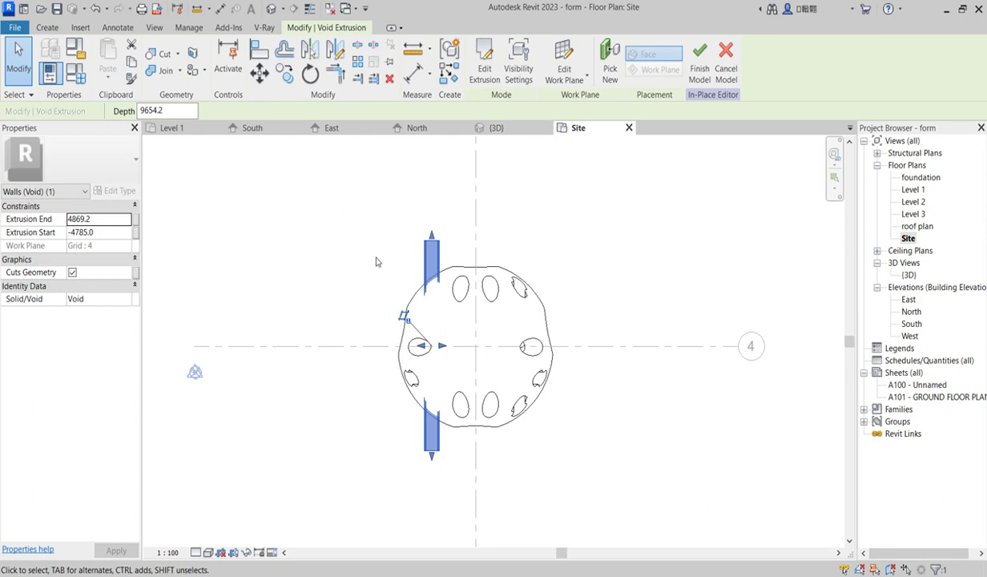
{"action": "left_click", "coordinate": [365, 253]}
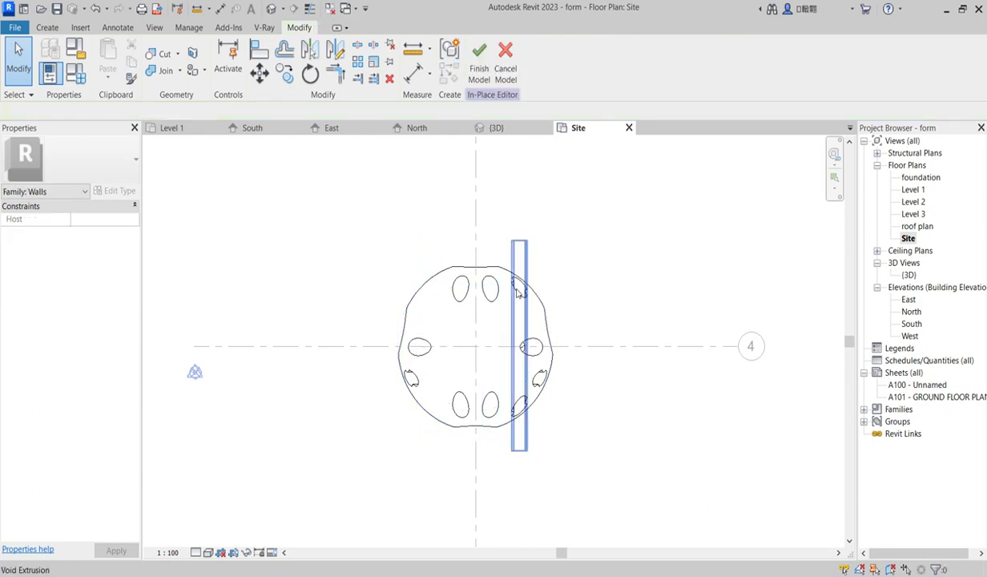
Mirror-copy the right-side void across a vertical axis, then finish the in-place model.
{"action": "left_click", "coordinate": [516, 287]}
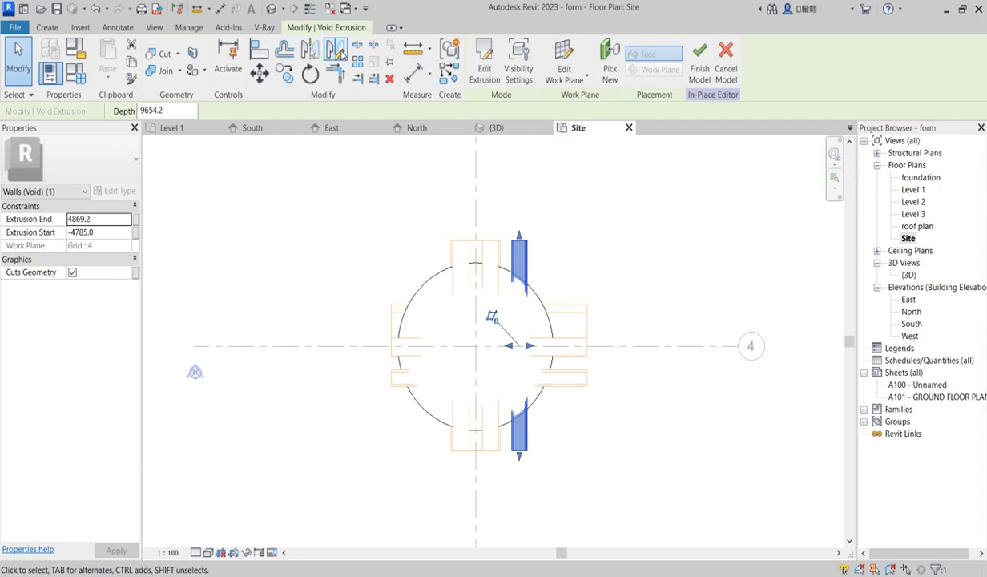
{"action": "left_click", "coordinate": [336, 50]}
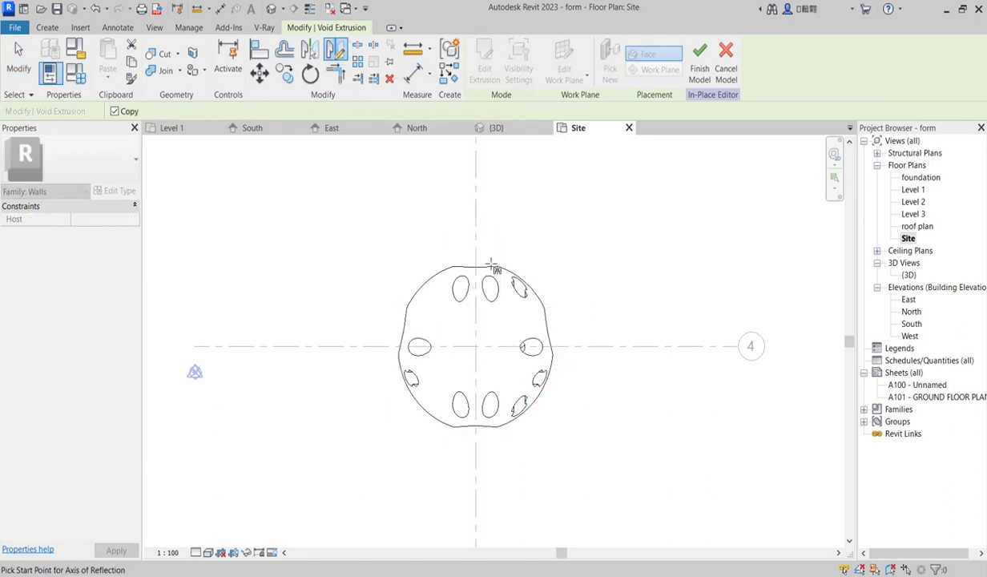
{"action": "scroll", "coordinate": [491, 265], "scroll_direction": "up", "scroll_amount": 4}
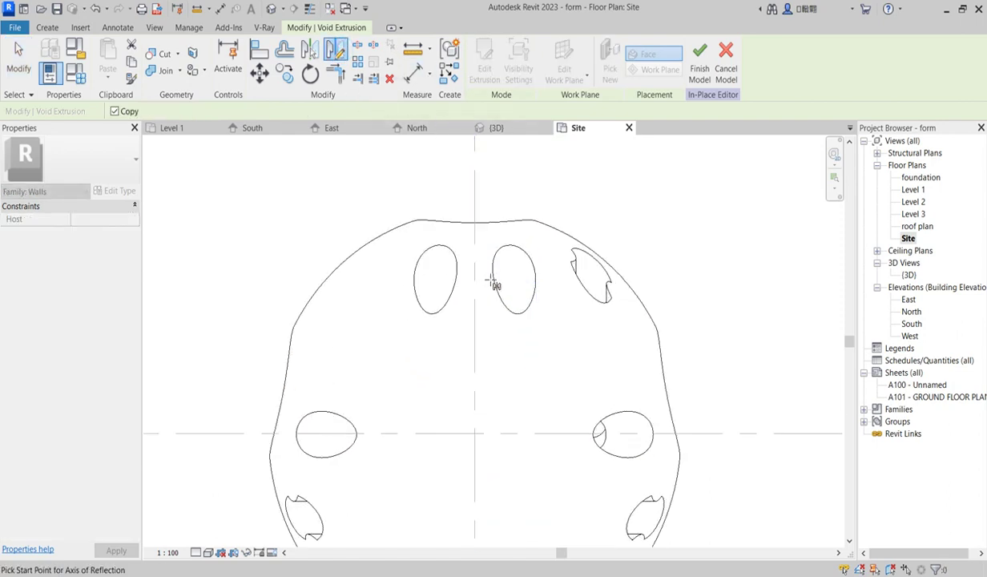
{"action": "left_click", "coordinate": [483, 267]}
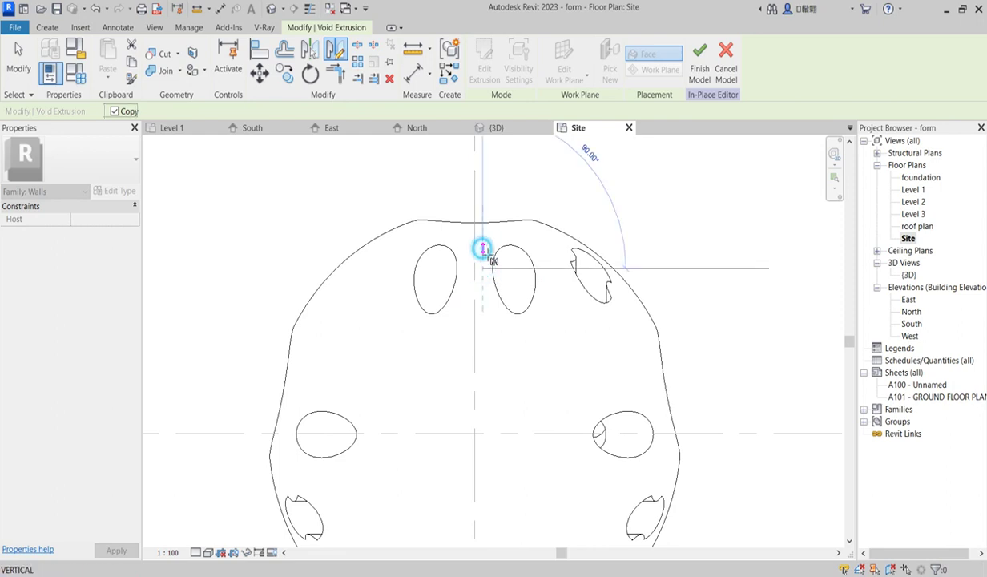
{"action": "left_click", "coordinate": [483, 249]}
{"action": "left_click", "coordinate": [531, 168]}
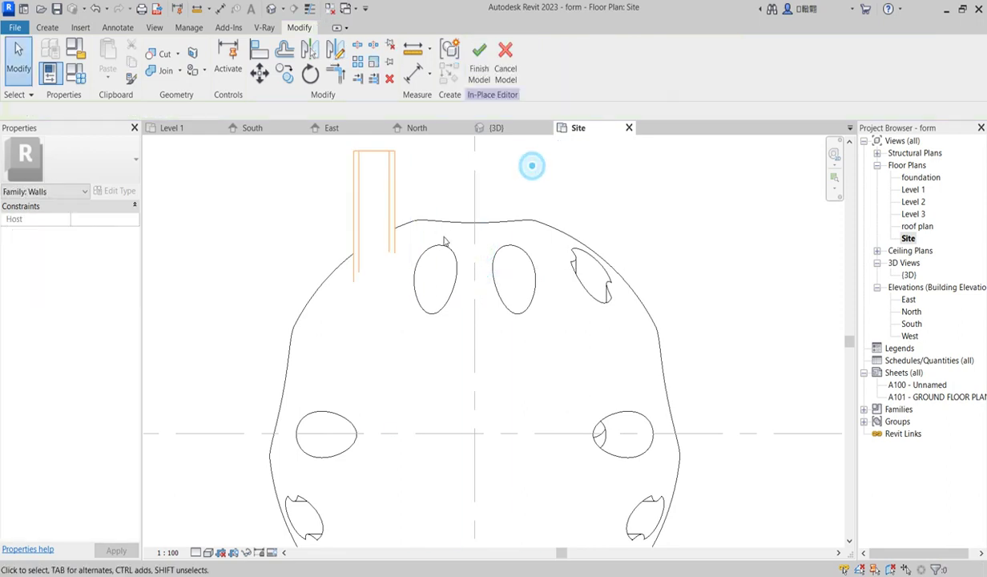
{"action": "scroll", "coordinate": [409, 240], "scroll_direction": "down", "scroll_amount": 4}
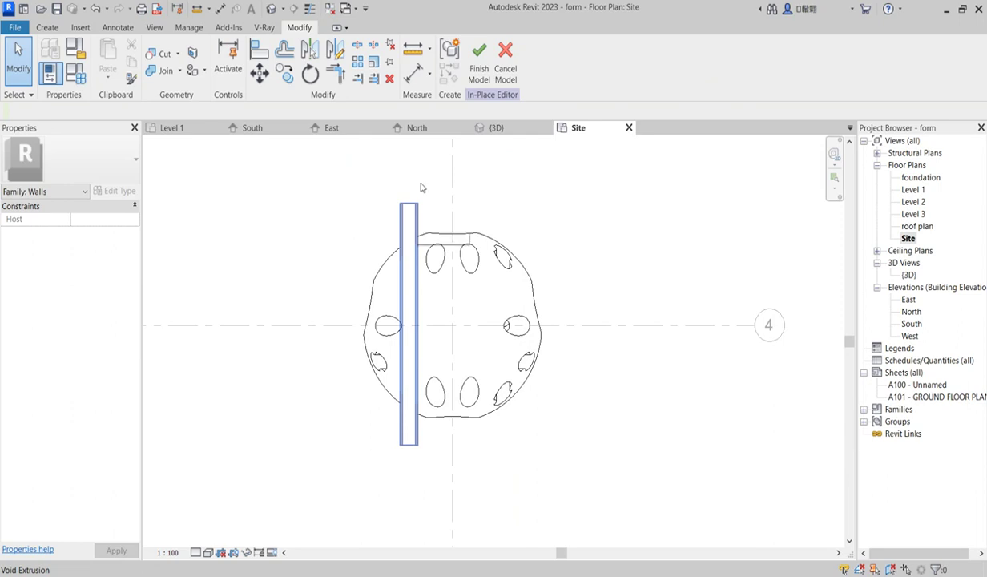
{"action": "left_click", "coordinate": [480, 58]}
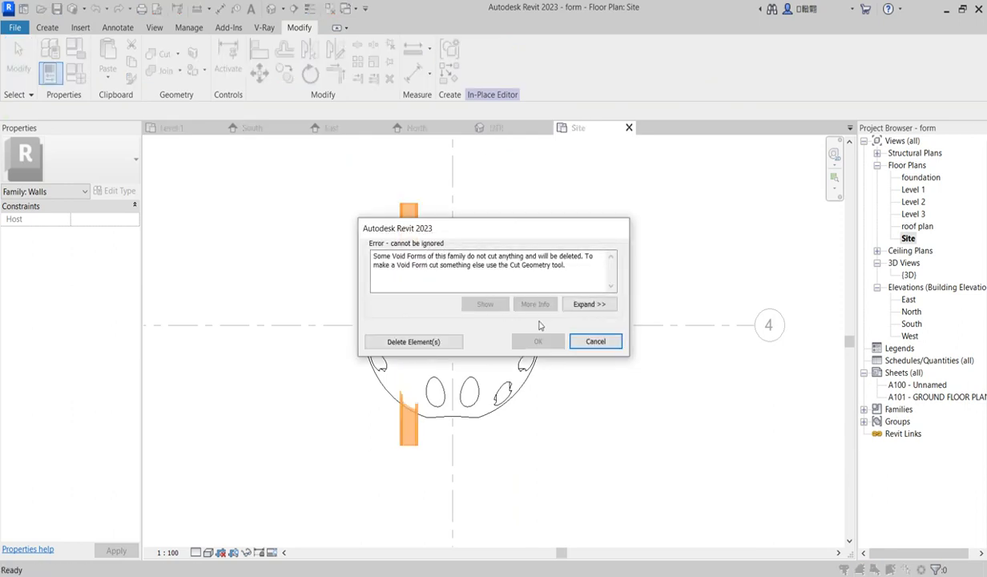
Delete the void forms that cut nothing and view the egg shell in {3D}.
{"action": "left_click", "coordinate": [449, 342]}
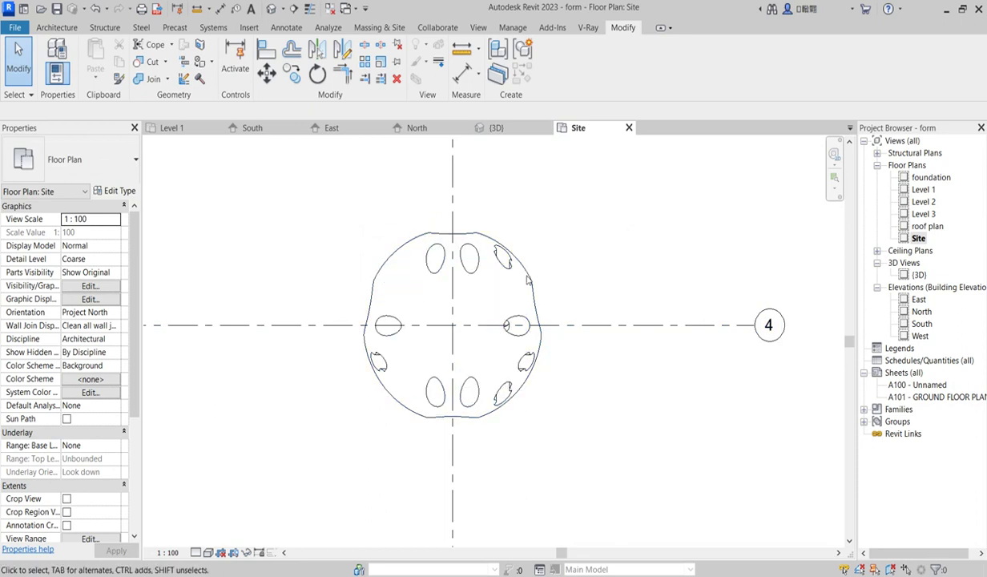
{"action": "left_click", "coordinate": [919, 275]}
{"action": "double_click", "coordinate": [919, 275]}
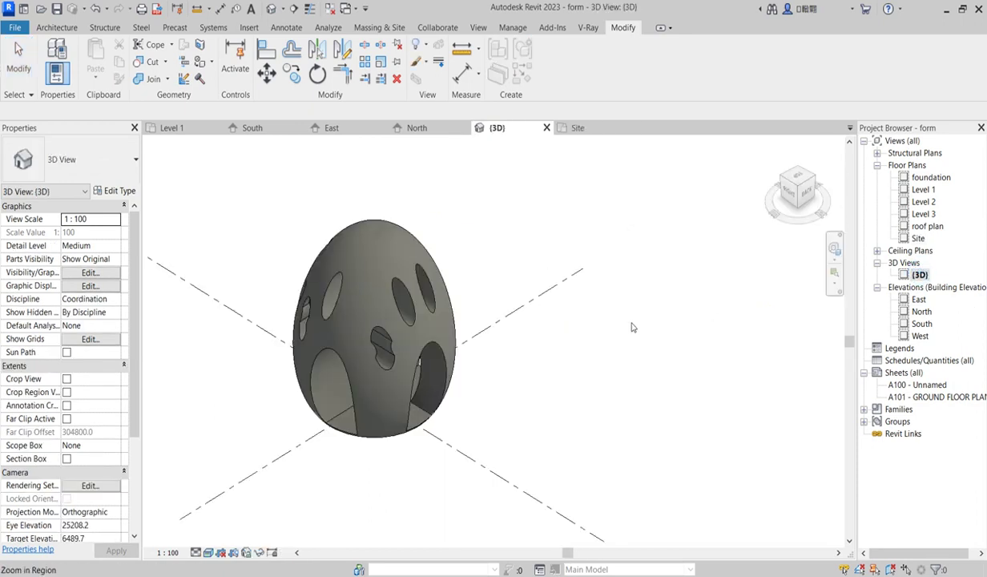
{"action": "scroll", "coordinate": [417, 309], "scroll_direction": "up", "scroll_amount": 2}
{"action": "scroll", "coordinate": [425, 295], "scroll_direction": "down", "scroll_amount": 2}
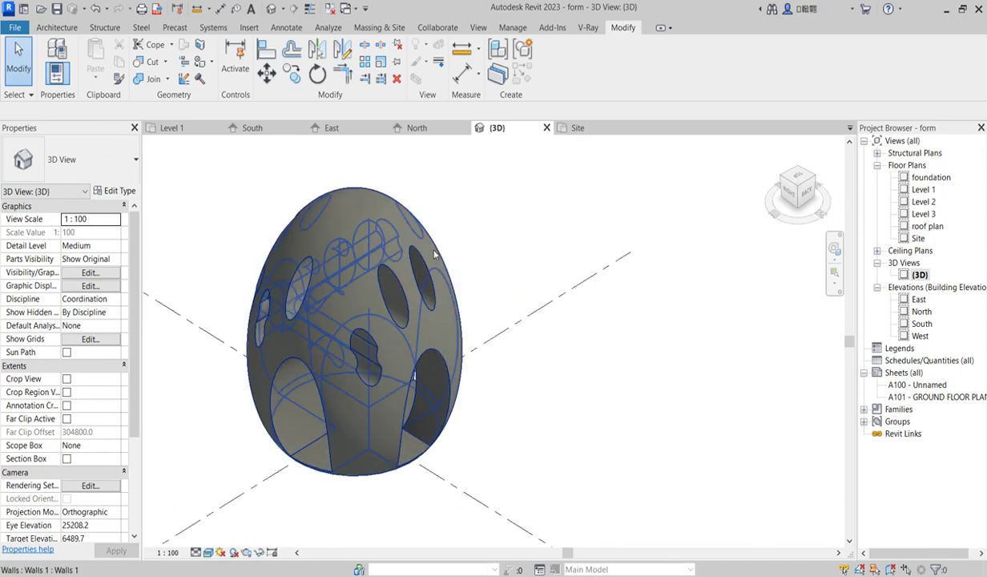
Reopen the egg-shaped wall model for in-place editing in the South elevation.
{"action": "left_click", "coordinate": [434, 253]}
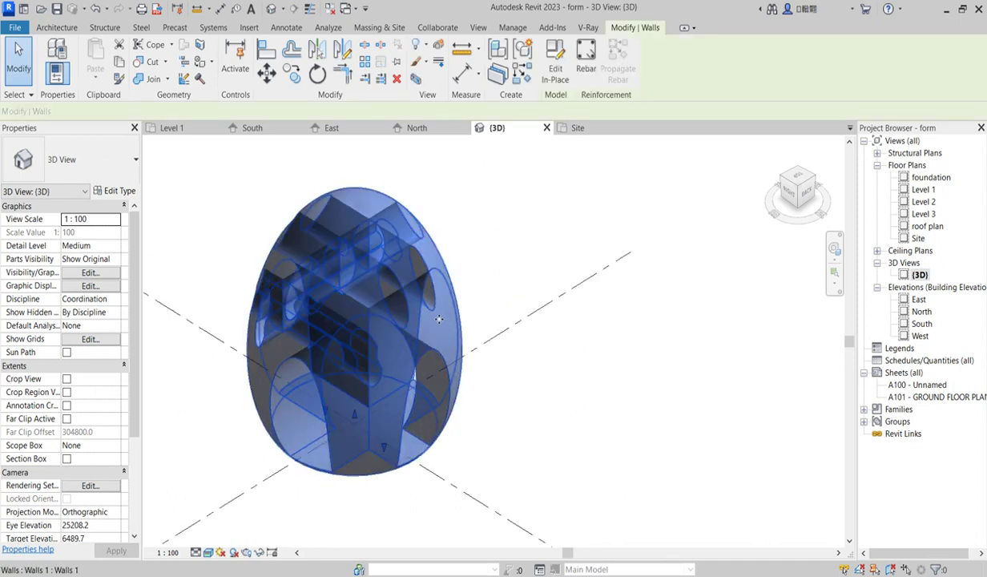
{"action": "left_click", "coordinate": [555, 64]}
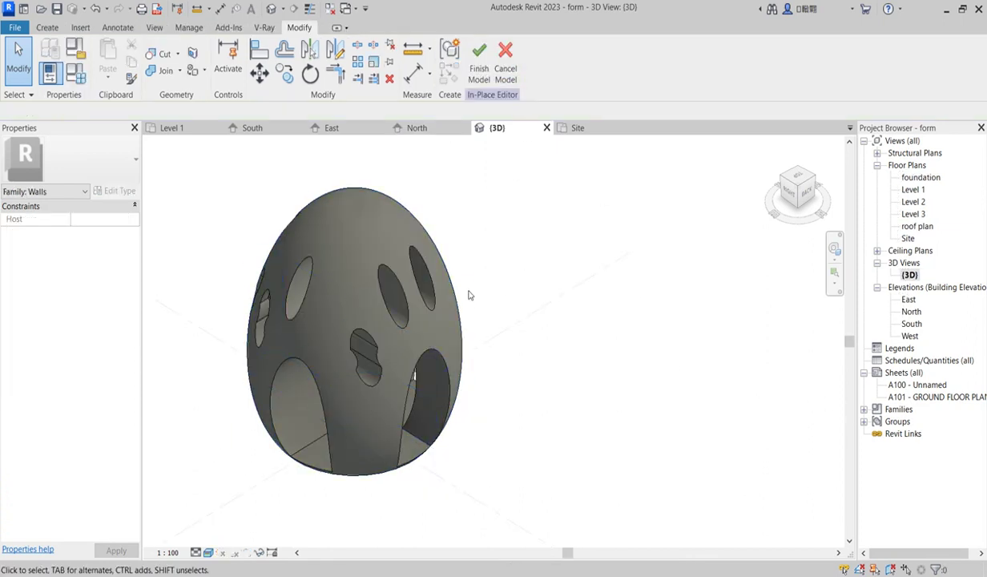
{"action": "double_click", "coordinate": [912, 323]}
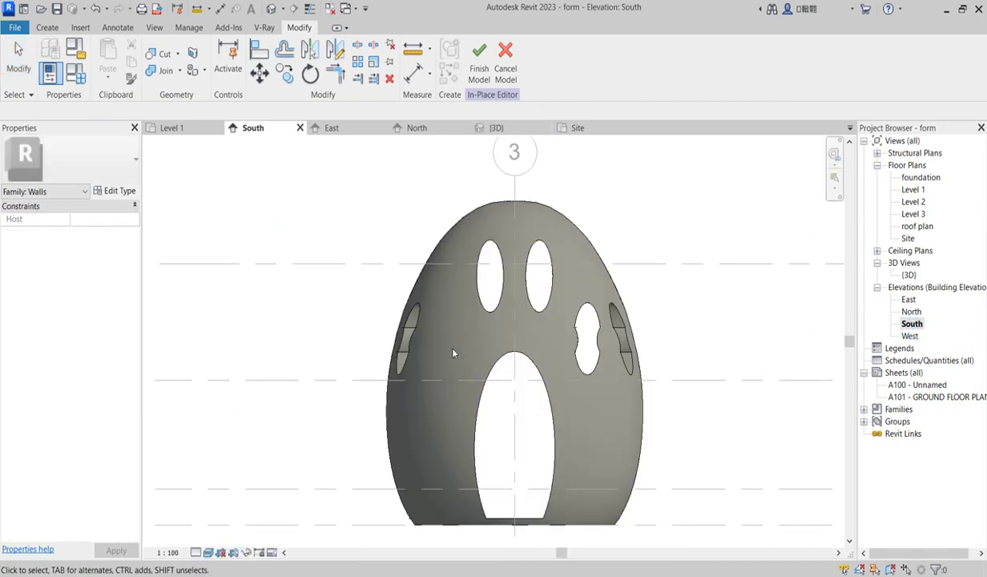
Edit the revolve sketch and offset the outer arc inward by 225 as a copy.
{"action": "left_click", "coordinate": [559, 209]}
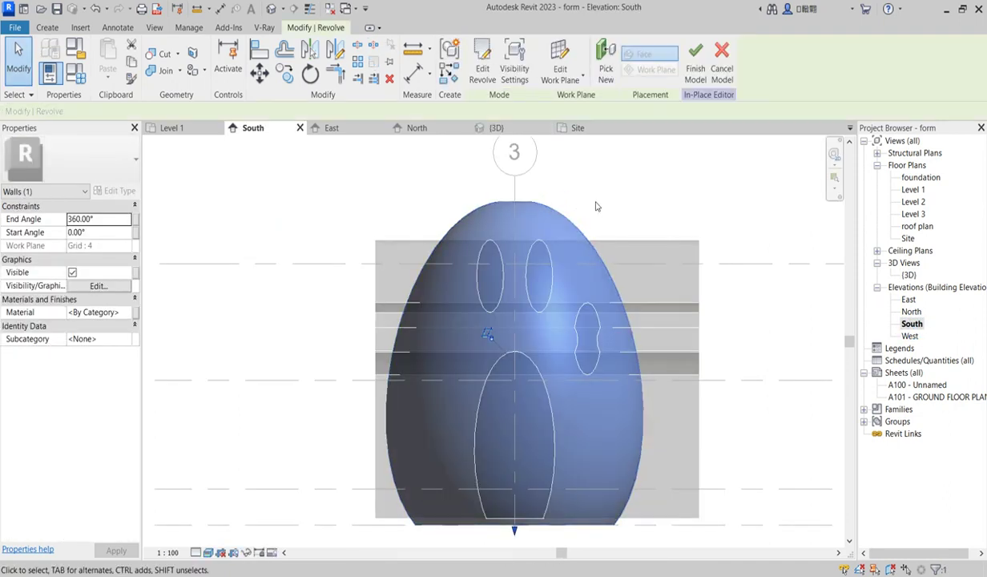
{"action": "left_click", "coordinate": [483, 72]}
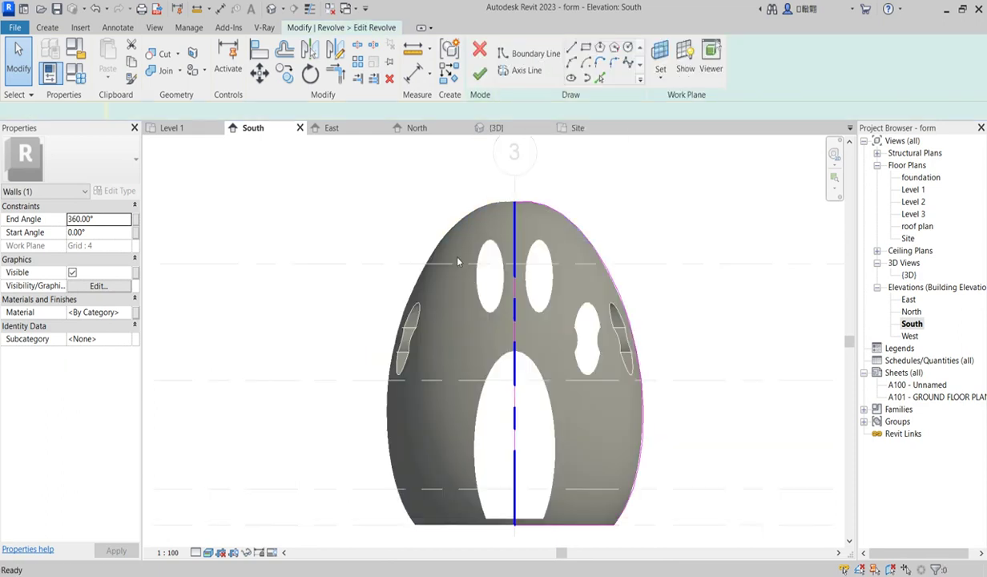
{"action": "scroll", "coordinate": [373, 248], "scroll_direction": "down", "scroll_amount": 2}
{"action": "scroll", "coordinate": [533, 437], "scroll_direction": "up", "scroll_amount": 2}
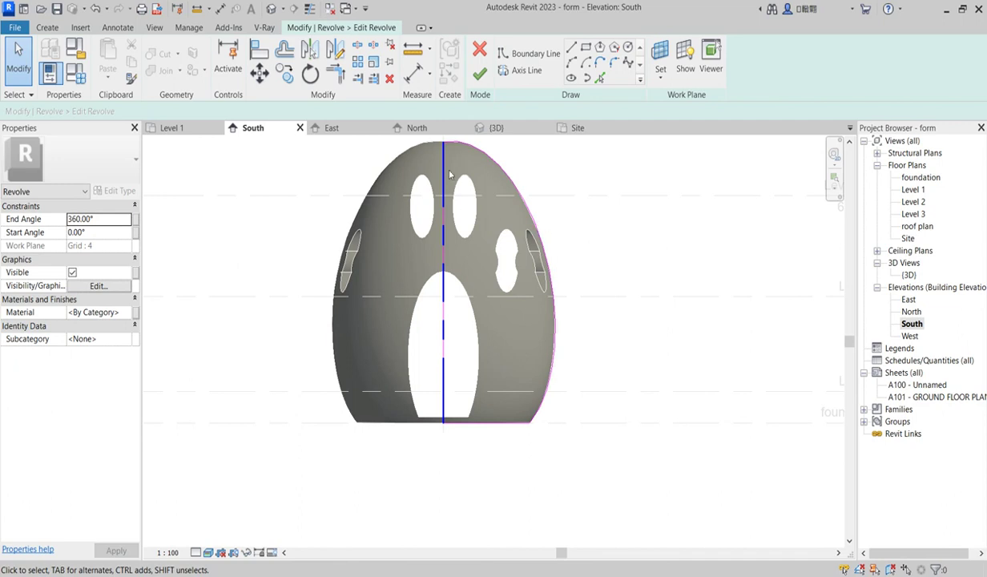
{"action": "left_click", "coordinate": [529, 54]}
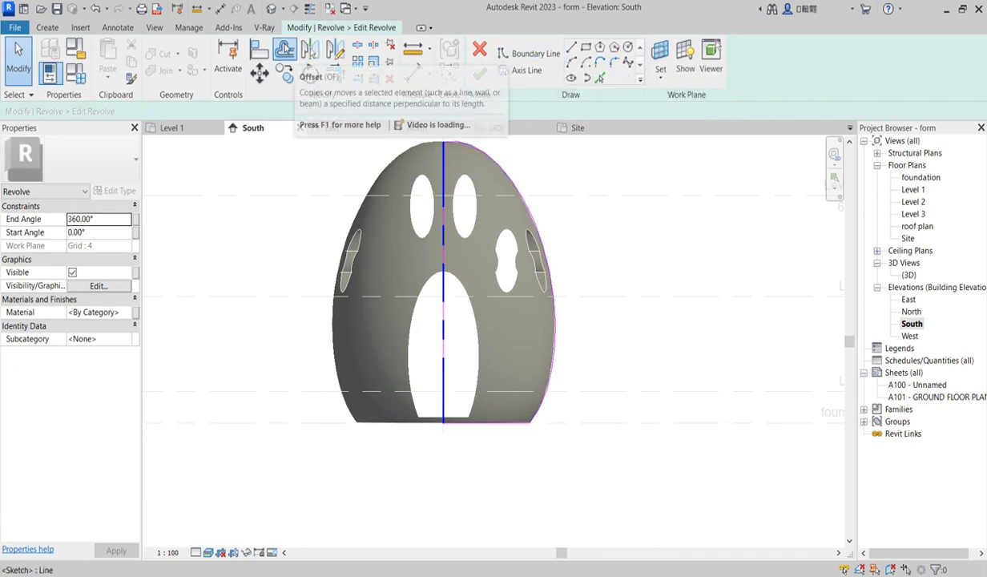
{"action": "left_click", "coordinate": [285, 50]}
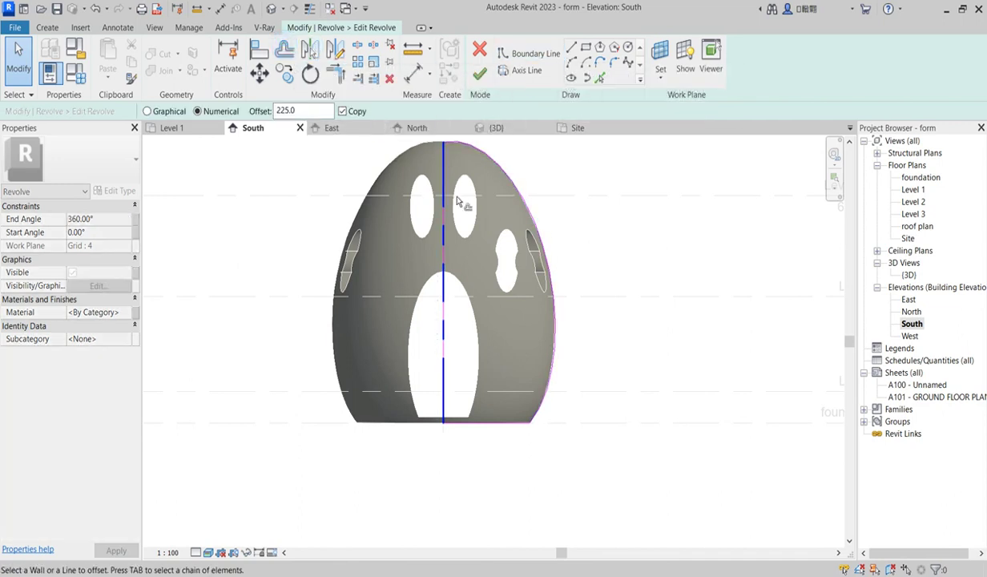
{"action": "left_click", "coordinate": [527, 212]}
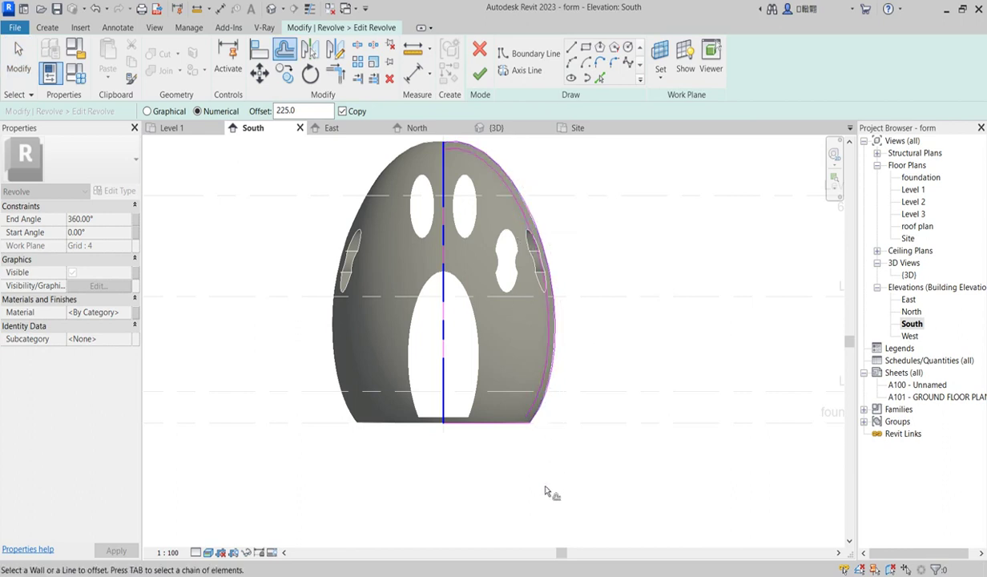
{"action": "scroll", "coordinate": [541, 473], "scroll_direction": "up", "scroll_amount": 4}
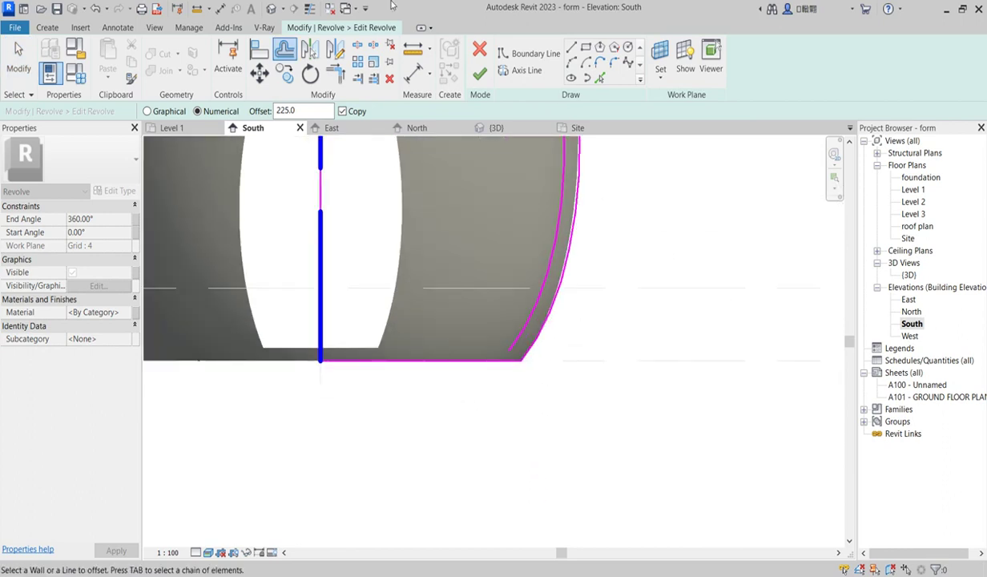
Trim the bottom line and inner arc to a corner.
{"action": "left_click", "coordinate": [341, 76]}
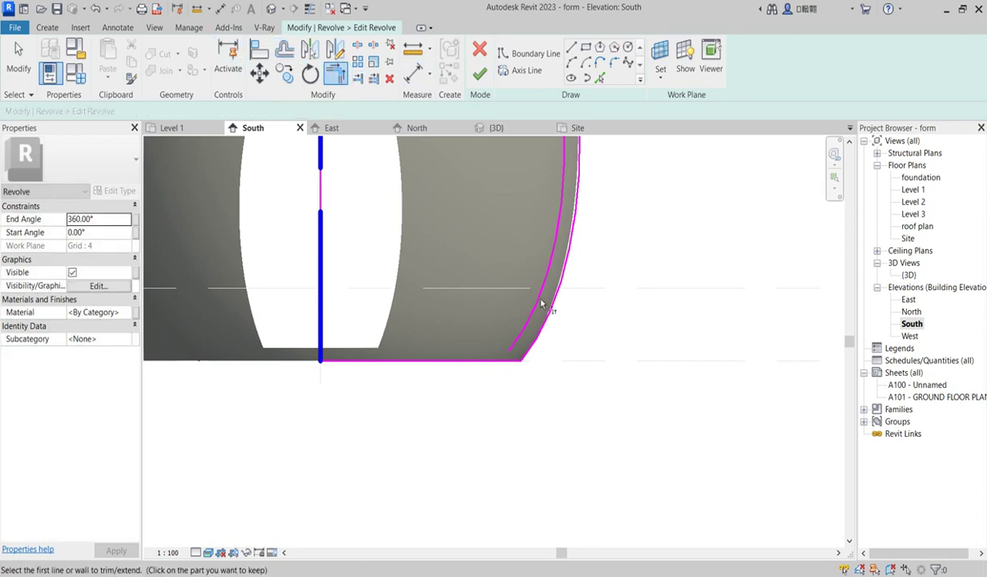
{"action": "scroll", "coordinate": [510, 362], "scroll_direction": "up", "scroll_amount": 2}
{"action": "scroll", "coordinate": [509, 362], "scroll_direction": "up", "scroll_amount": 2}
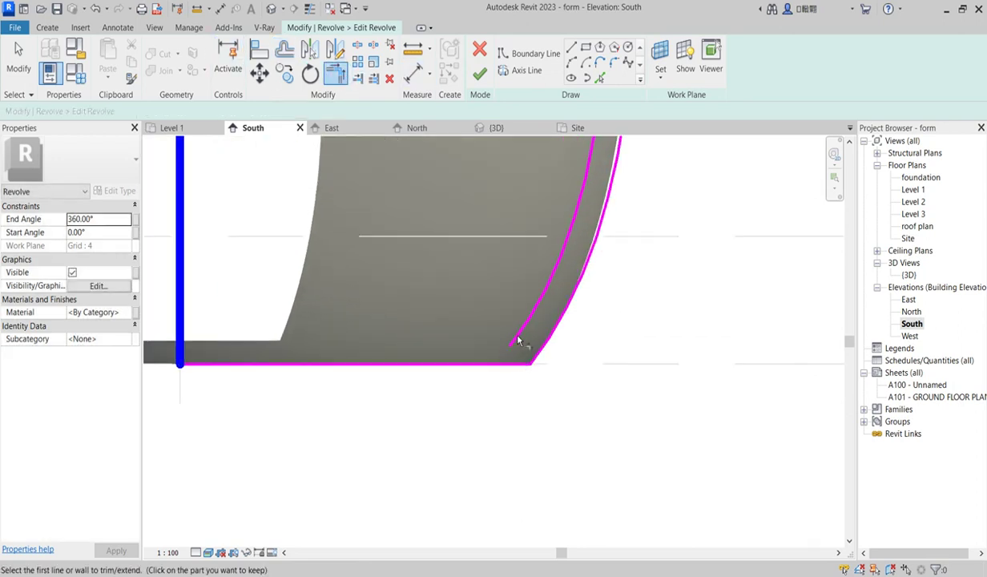
{"action": "left_click", "coordinate": [522, 366]}
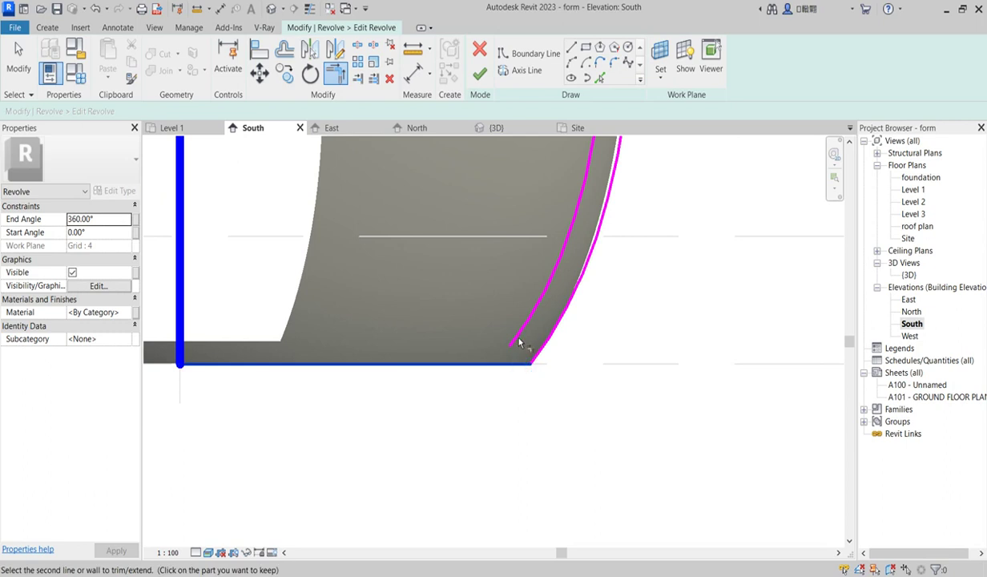
{"action": "left_click", "coordinate": [517, 335]}
{"action": "key", "text": "Escape"}
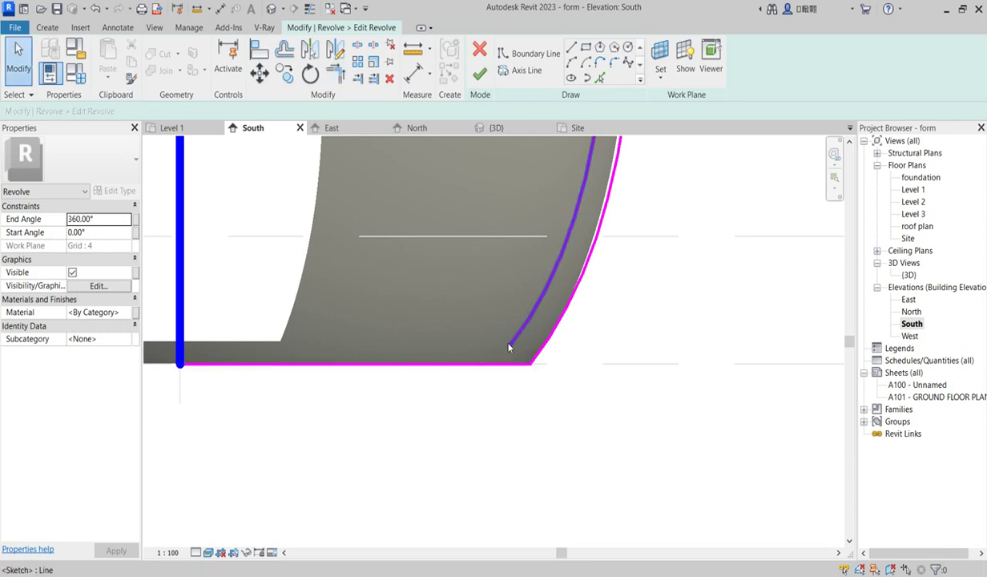
Move the inner arc's lower end toward the base and drag the bottom line to meet it.
{"action": "left_click", "coordinate": [508, 346]}
{"action": "mouse_move", "coordinate": [508, 345]}
{"action": "left_mouse_down"}
{"action": "mouse_move", "coordinate": [505, 370]}
{"action": "mouse_move", "coordinate": [495, 360]}
{"action": "left_mouse_up"}
{"action": "key", "text": "ctrl+z"}
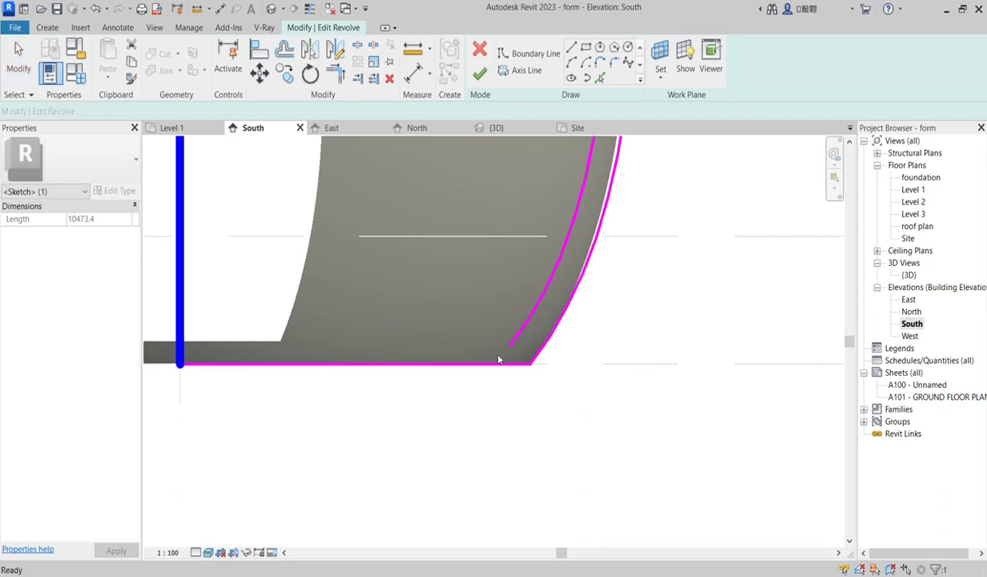
{"action": "left_click", "coordinate": [510, 346]}
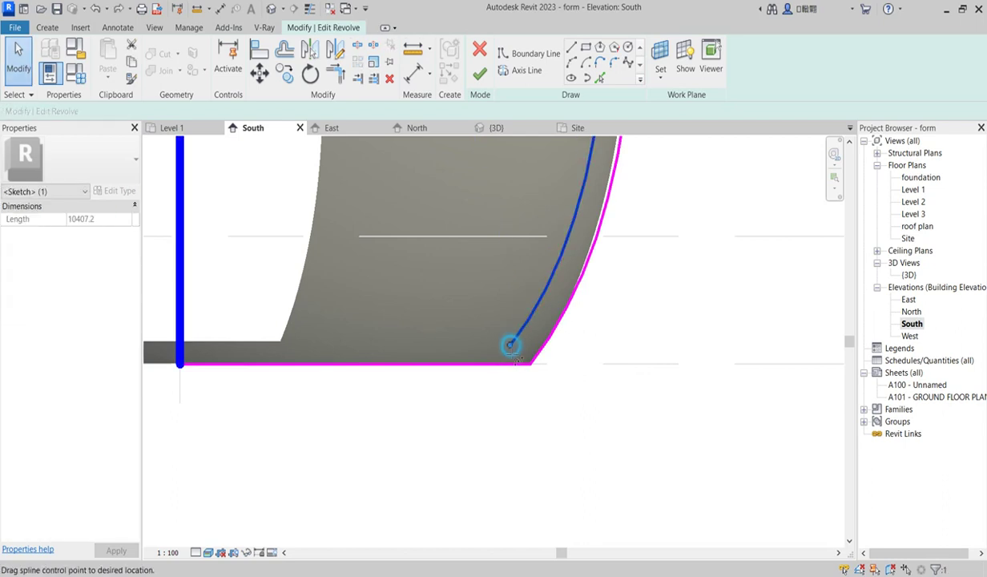
{"action": "left_click_drag", "start_coordinate": [510, 345], "coordinate": [513, 368]}
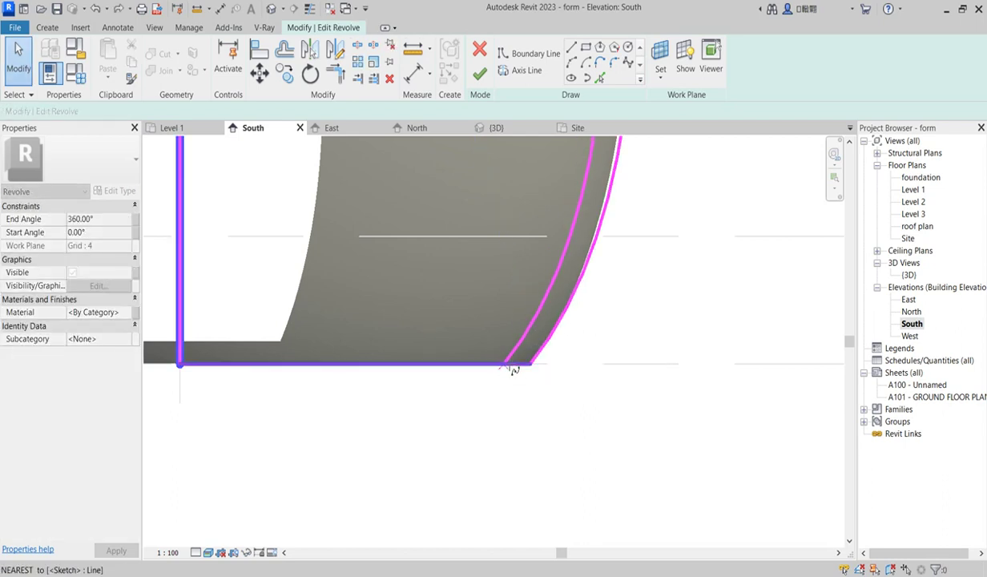
{"action": "left_click", "coordinate": [503, 365]}
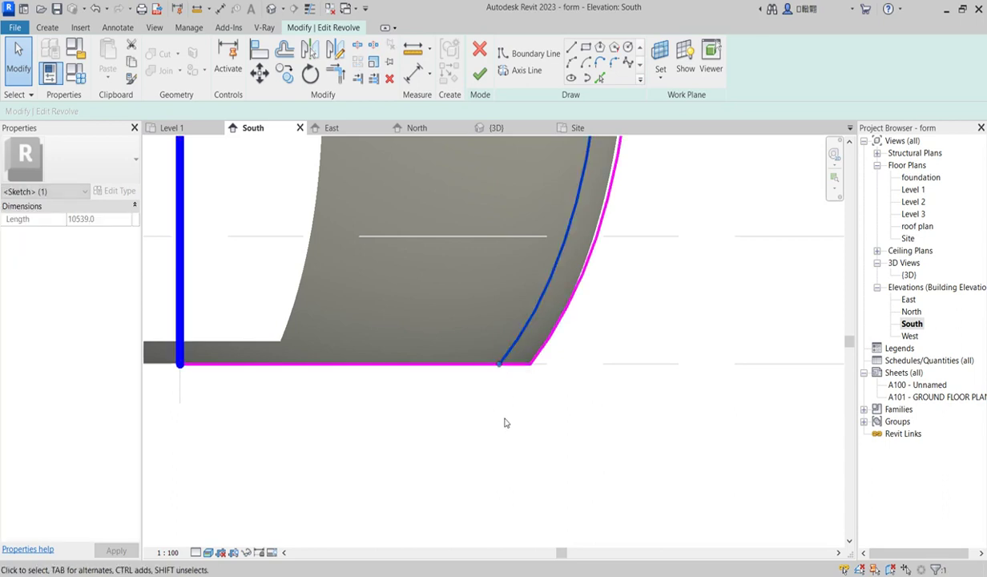
{"action": "left_click", "coordinate": [476, 377]}
{"action": "left_click", "coordinate": [476, 368]}
{"action": "scroll", "coordinate": [478, 369], "scroll_direction": "down", "scroll_amount": 2}
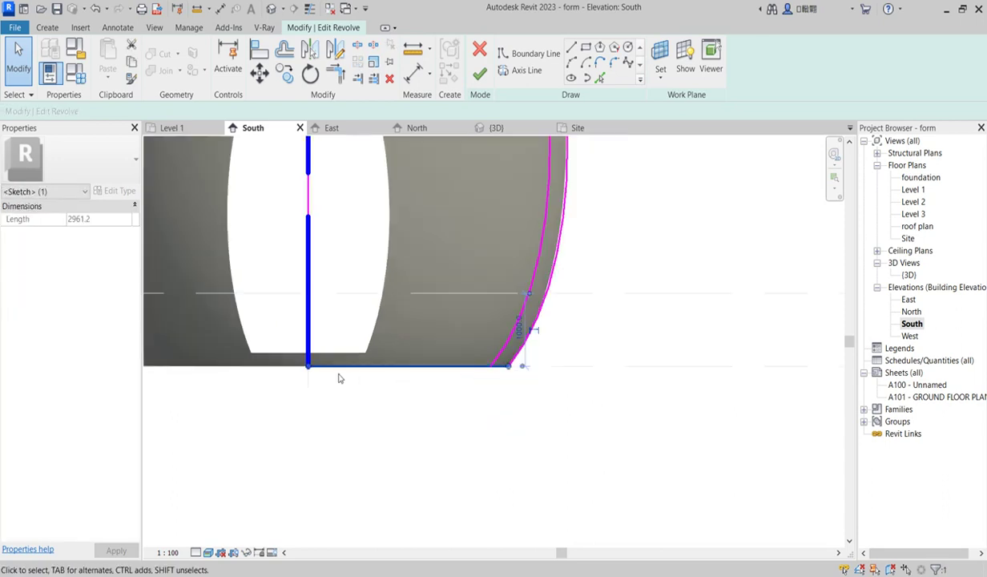
{"action": "left_click_drag", "start_coordinate": [310, 369], "coordinate": [490, 368]}
Snap the bottom line's end onto the inner arc.
{"action": "left_click", "coordinate": [484, 431]}
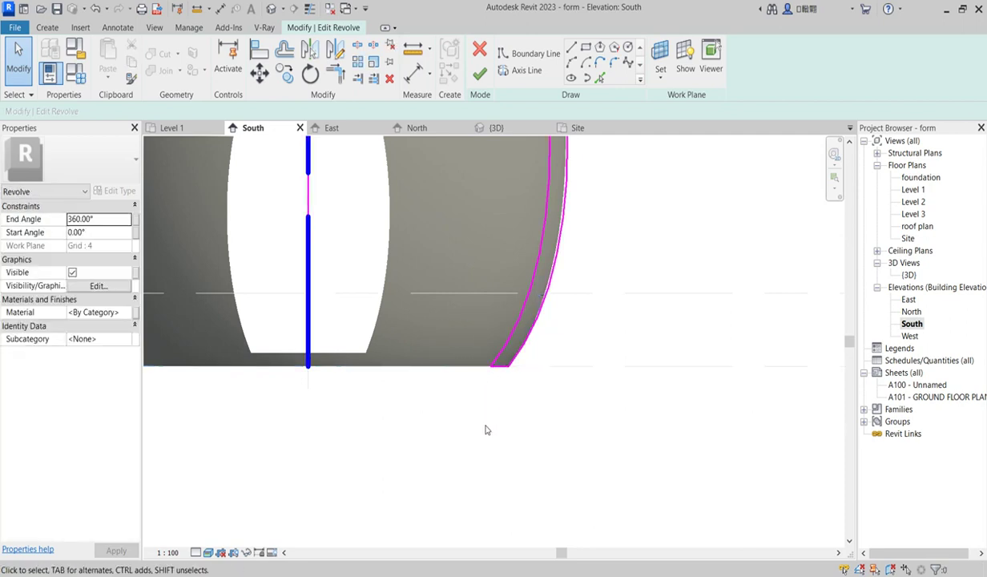
{"action": "scroll", "coordinate": [485, 431], "scroll_direction": "down", "scroll_amount": 3}
{"action": "scroll", "coordinate": [463, 220], "scroll_direction": "up", "scroll_amount": 3}
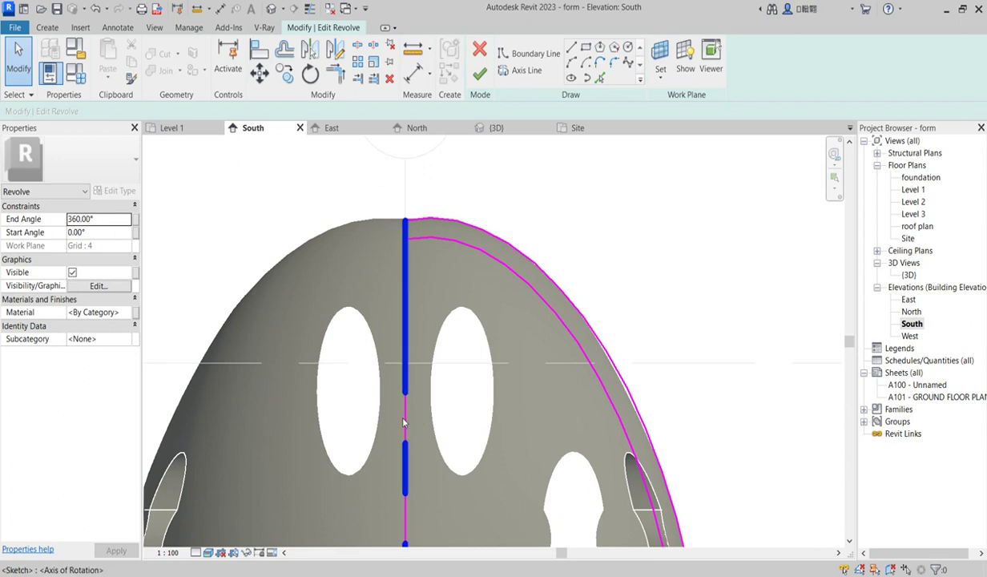
{"action": "scroll", "coordinate": [374, 172], "scroll_direction": "down", "scroll_amount": 3}
{"action": "scroll", "coordinate": [393, 364], "scroll_direction": "up", "scroll_amount": 5}
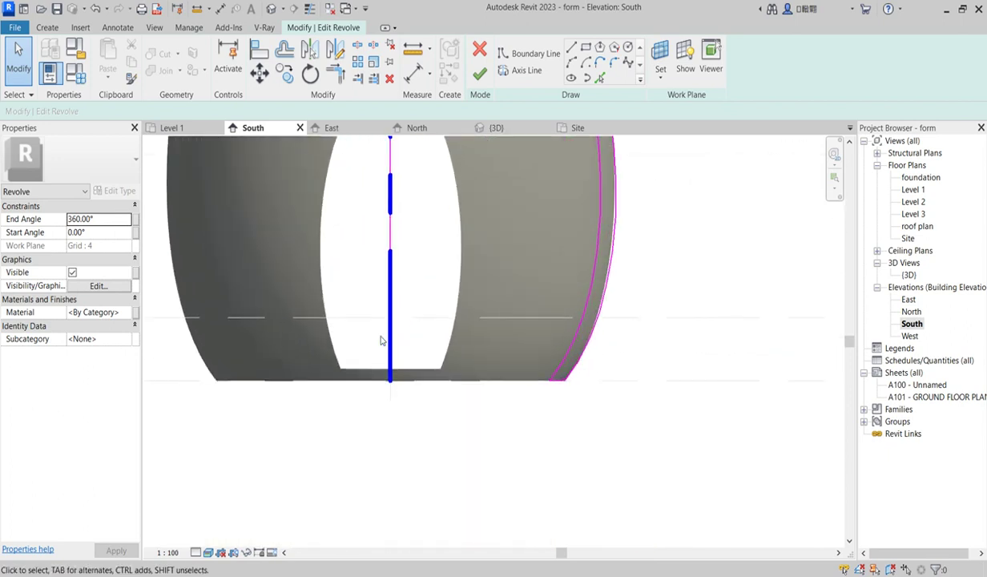
Drag the axis of rotation's top end down to the shell's apex, shortening it to 8620.
{"action": "left_click", "coordinate": [388, 234]}
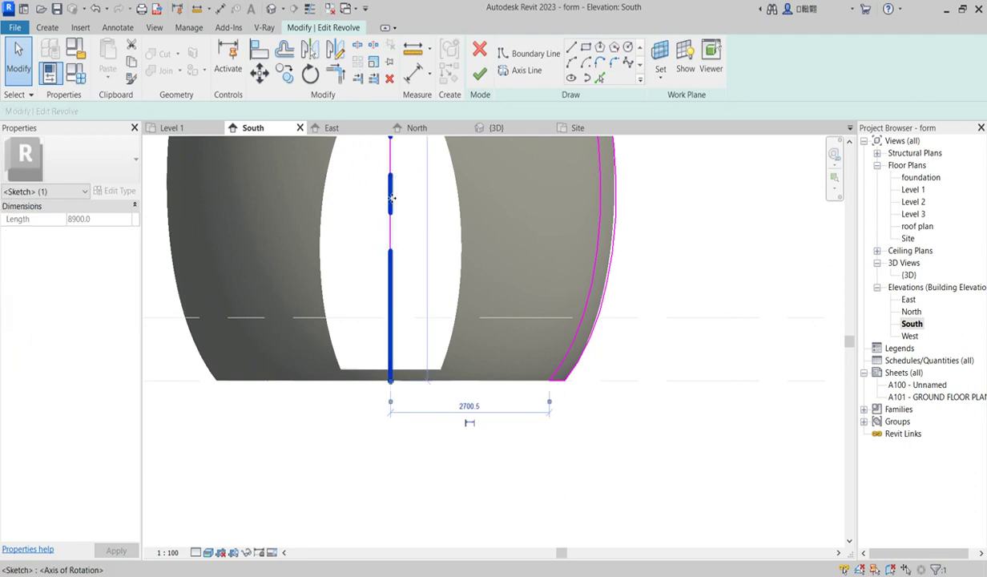
{"action": "left_click", "coordinate": [403, 164]}
{"action": "scroll", "coordinate": [397, 241], "scroll_direction": "down", "scroll_amount": 4}
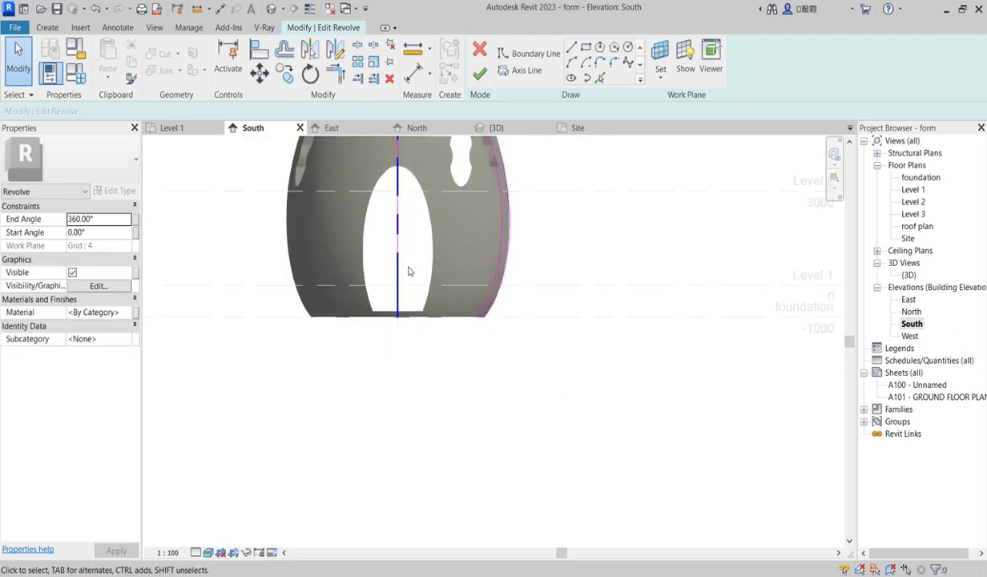
{"action": "left_click_drag", "start_coordinate": [386, 150], "coordinate": [412, 302]}
{"action": "scroll", "coordinate": [405, 296], "scroll_direction": "up", "scroll_amount": 3}
{"action": "scroll", "coordinate": [401, 284], "scroll_direction": "up", "scroll_amount": 5}
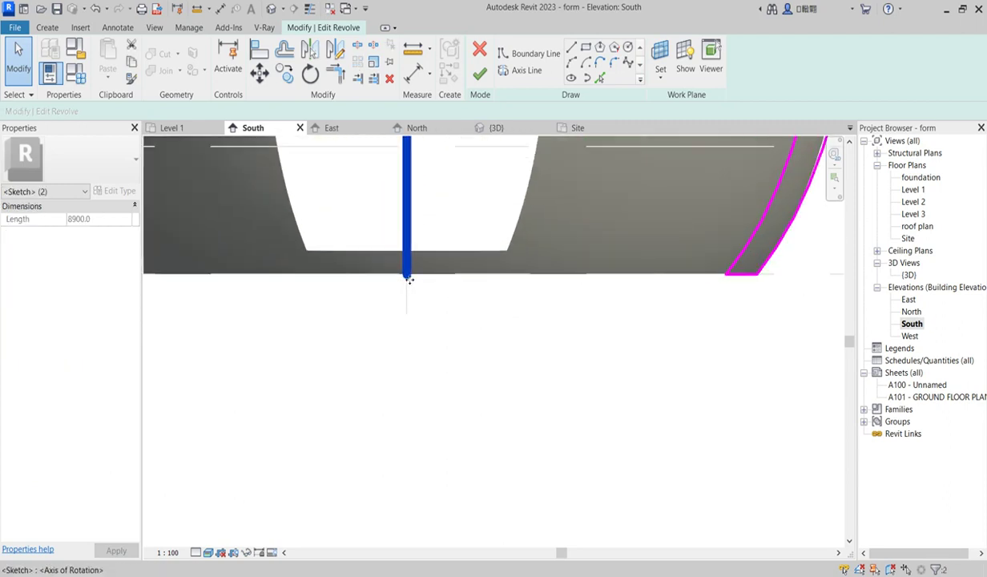
{"action": "scroll", "coordinate": [400, 376], "scroll_direction": "down", "scroll_amount": 3}
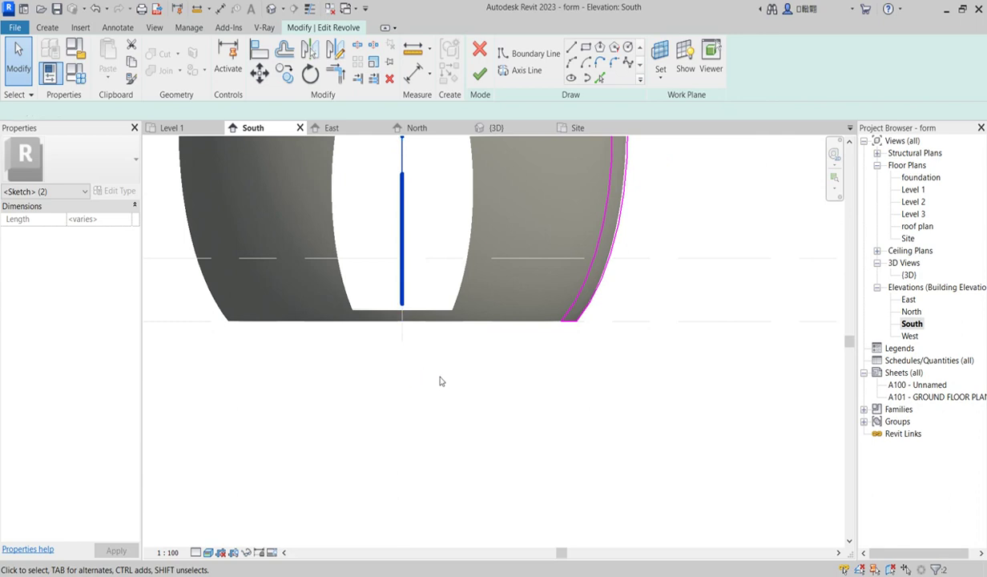
{"action": "left_click", "coordinate": [413, 352]}
{"action": "left_click", "coordinate": [405, 297]}
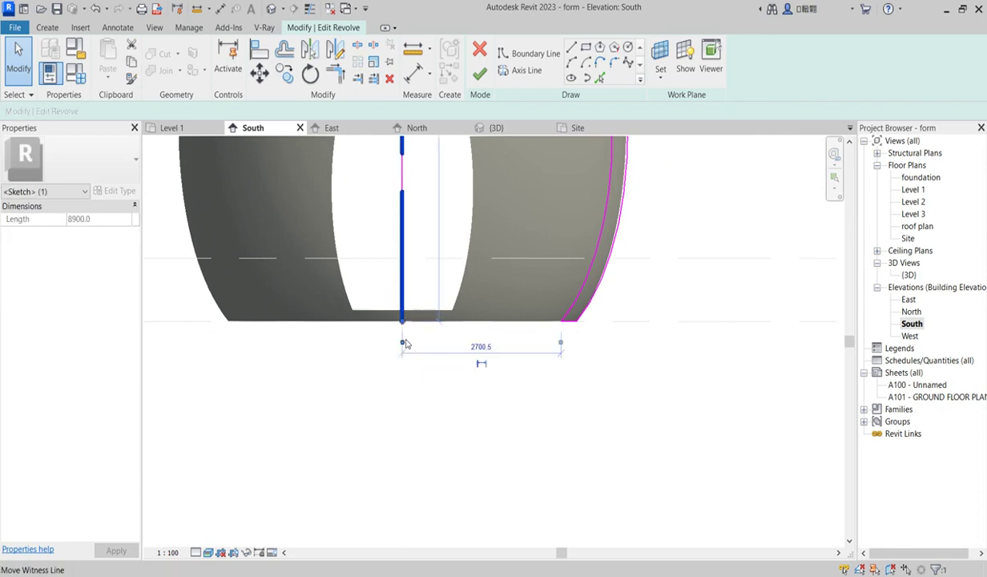
{"action": "scroll", "coordinate": [406, 343], "scroll_direction": "down", "scroll_amount": 4}
{"action": "scroll", "coordinate": [403, 220], "scroll_direction": "up", "scroll_amount": 3}
{"action": "scroll", "coordinate": [404, 222], "scroll_direction": "up", "scroll_amount": 4}
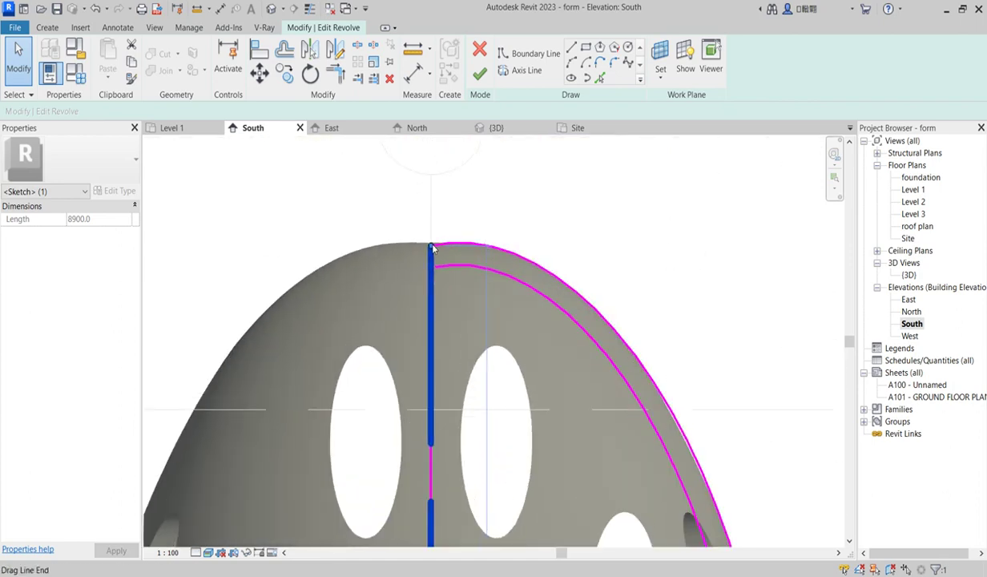
{"action": "left_click_drag", "start_coordinate": [423, 227], "coordinate": [422, 305]}
{"action": "left_click_drag", "start_coordinate": [423, 262], "coordinate": [422, 218]}
Raise the axis line's bottom end.
{"action": "scroll", "coordinate": [418, 229], "scroll_direction": "down", "scroll_amount": 5}
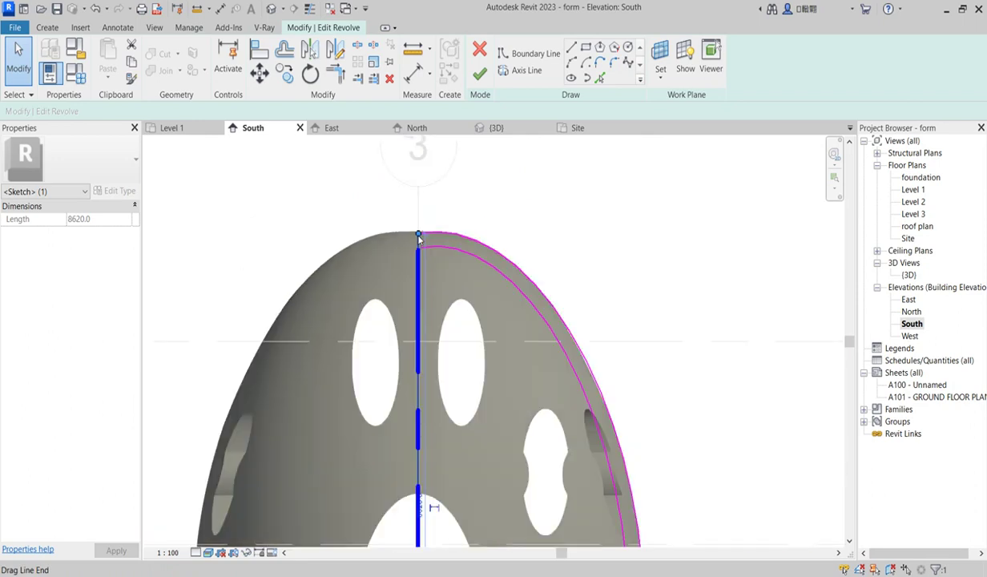
{"action": "scroll", "coordinate": [419, 474], "scroll_direction": "up", "scroll_amount": 3}
{"action": "scroll", "coordinate": [417, 475], "scroll_direction": "up", "scroll_amount": 3}
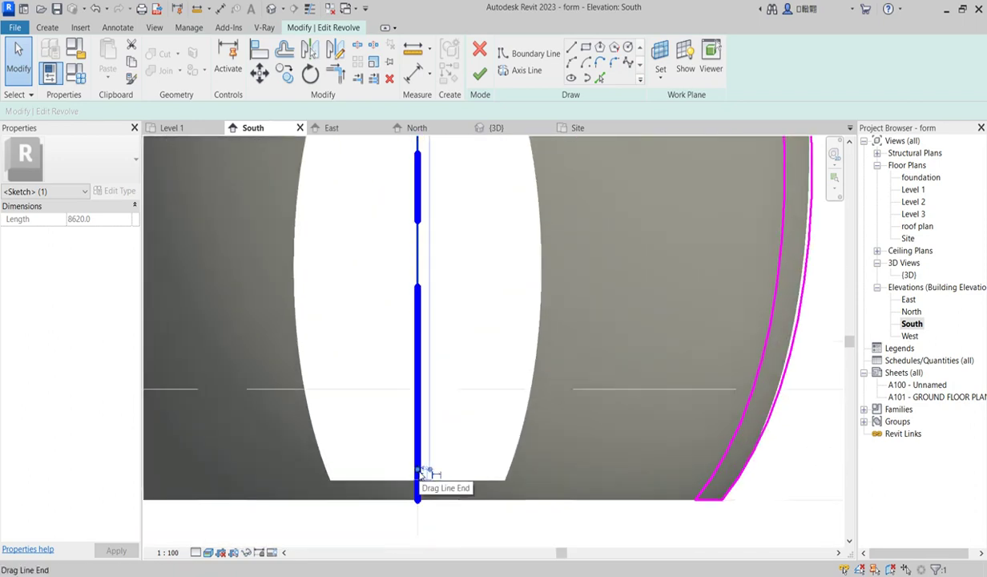
{"action": "left_click_drag", "start_coordinate": [418, 474], "coordinate": [418, 390]}
Pull the vertical axis line's end upward, keeping it vertical.
{"action": "left_click", "coordinate": [425, 409]}
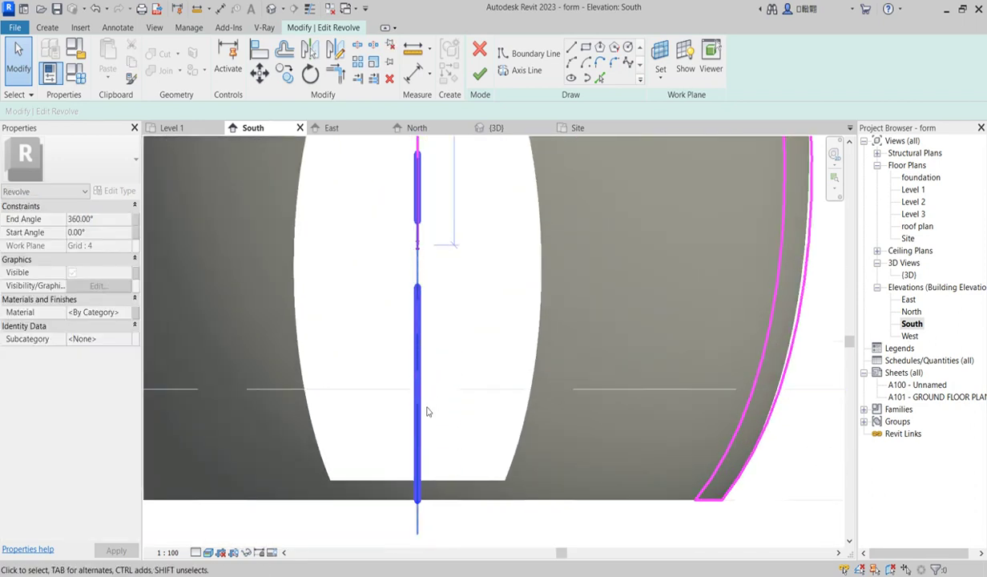
{"action": "scroll", "coordinate": [426, 409], "scroll_direction": "down", "scroll_amount": 2}
{"action": "left_click", "coordinate": [423, 364]}
{"action": "scroll", "coordinate": [427, 358], "scroll_direction": "up", "scroll_amount": 2}
{"action": "left_click_drag", "start_coordinate": [422, 336], "coordinate": [429, 200]}
{"action": "left_click", "coordinate": [423, 401]}
{"action": "scroll", "coordinate": [425, 384], "scroll_direction": "down", "scroll_amount": 2}
{"action": "scroll", "coordinate": [433, 316], "scroll_direction": "up", "scroll_amount": 4}
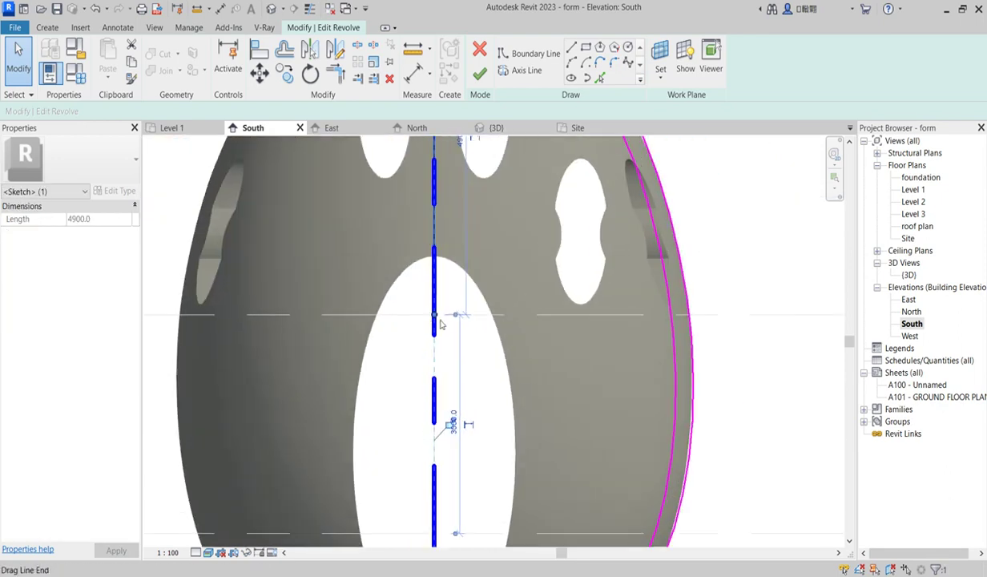
{"action": "left_click_drag", "start_coordinate": [435, 318], "coordinate": [435, 212]}
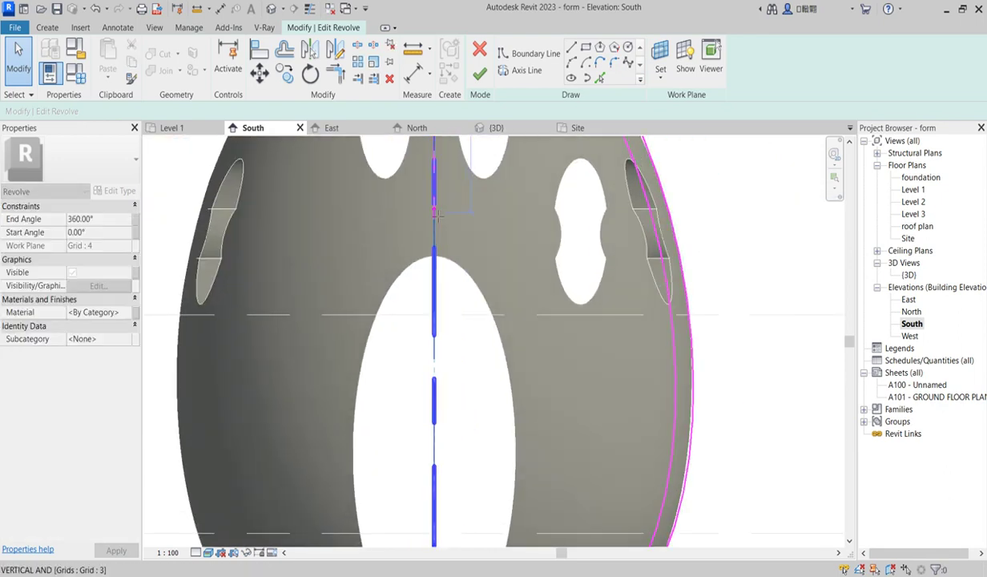
Shorten the vertical line to a short segment at the shell's top.
{"action": "left_click", "coordinate": [436, 286]}
{"action": "scroll", "coordinate": [435, 286], "scroll_direction": "down", "scroll_amount": 2}
{"action": "scroll", "coordinate": [434, 309], "scroll_direction": "up", "scroll_amount": 3}
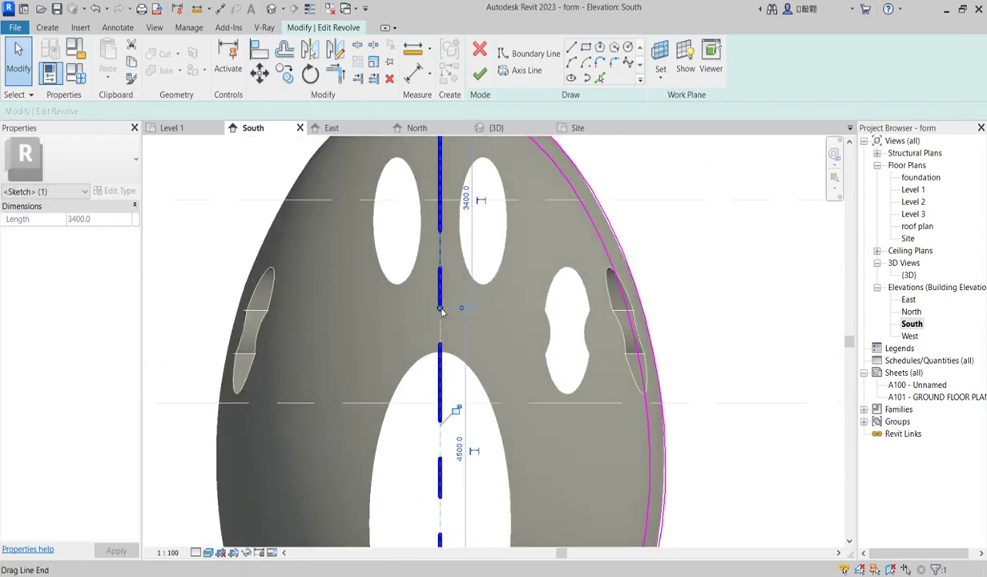
{"action": "left_click_drag", "start_coordinate": [440, 311], "coordinate": [440, 199]}
{"action": "left_click", "coordinate": [440, 172]}
{"action": "scroll", "coordinate": [425, 299], "scroll_direction": "down", "scroll_amount": 2}
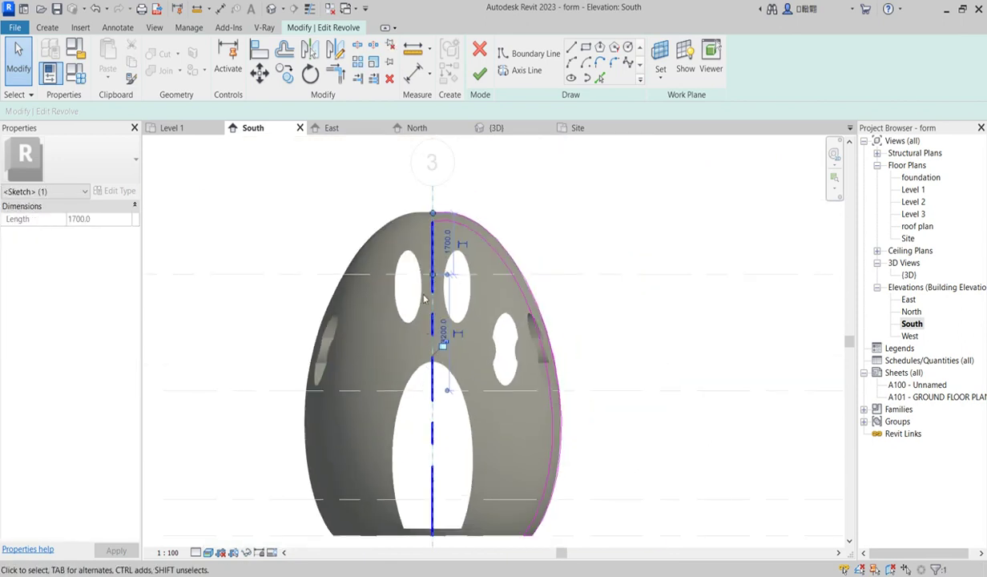
{"action": "scroll", "coordinate": [427, 241], "scroll_direction": "up", "scroll_amount": 3}
{"action": "left_click_drag", "start_coordinate": [431, 309], "coordinate": [441, 258]}
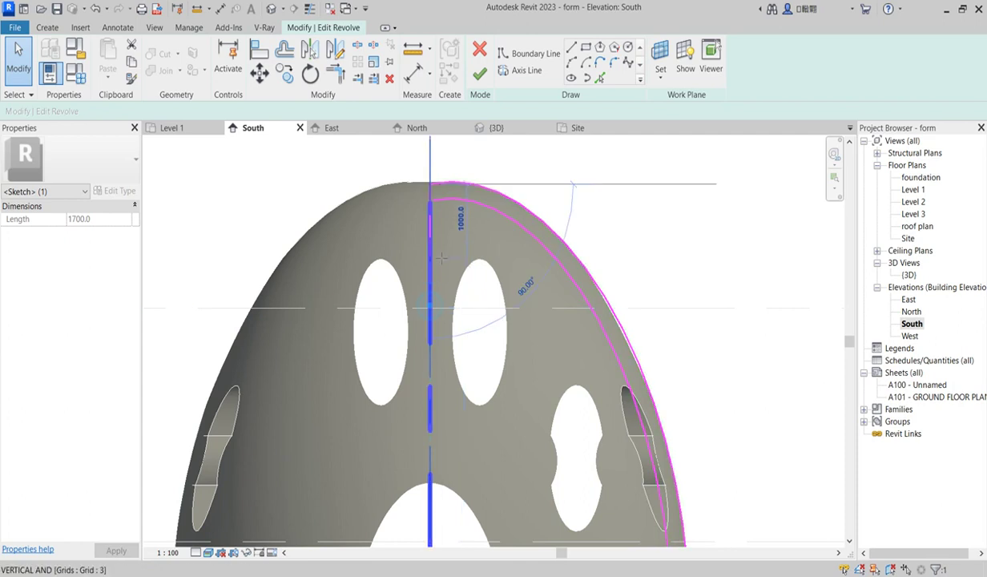
{"action": "mouse_move", "coordinate": [440, 210]}
{"action": "left_mouse_down"}
{"action": "mouse_move", "coordinate": [435, 227]}
{"action": "mouse_move", "coordinate": [443, 213]}
{"action": "left_mouse_up"}
{"action": "left_click", "coordinate": [431, 200]}
{"action": "scroll", "coordinate": [433, 200], "scroll_direction": "up", "scroll_amount": 4}
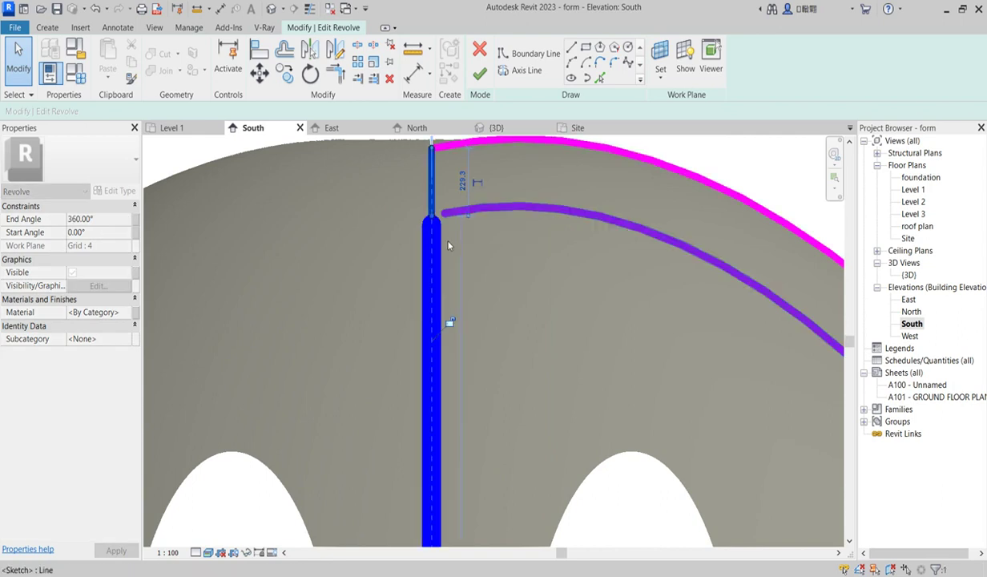
Join the inner arc's end to the axis top and finish the revolve sketch.
{"action": "left_click", "coordinate": [492, 213]}
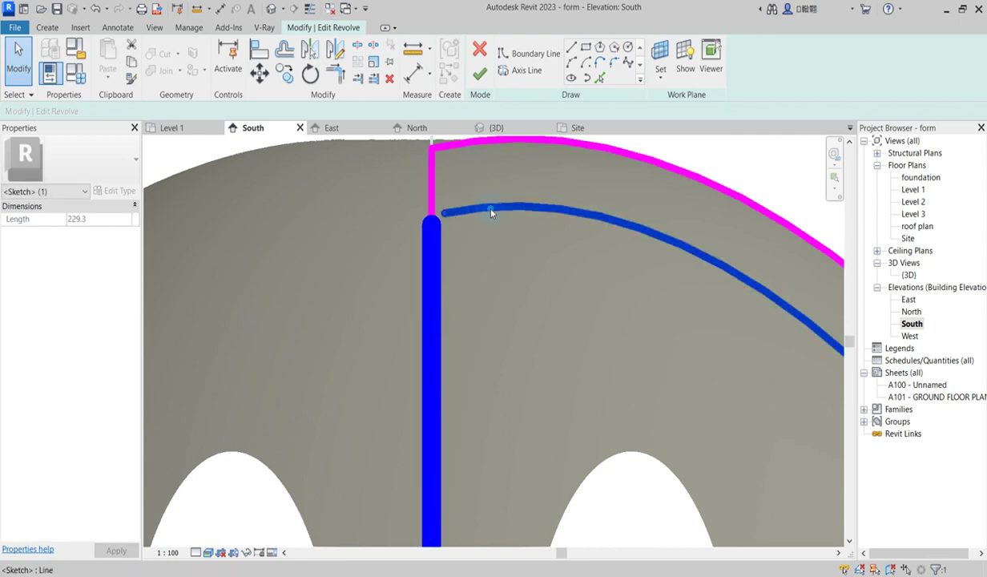
{"action": "mouse_move", "coordinate": [448, 220]}
{"action": "left_mouse_down"}
{"action": "mouse_move", "coordinate": [433, 213]}
{"action": "mouse_move", "coordinate": [443, 227]}
{"action": "left_mouse_up"}
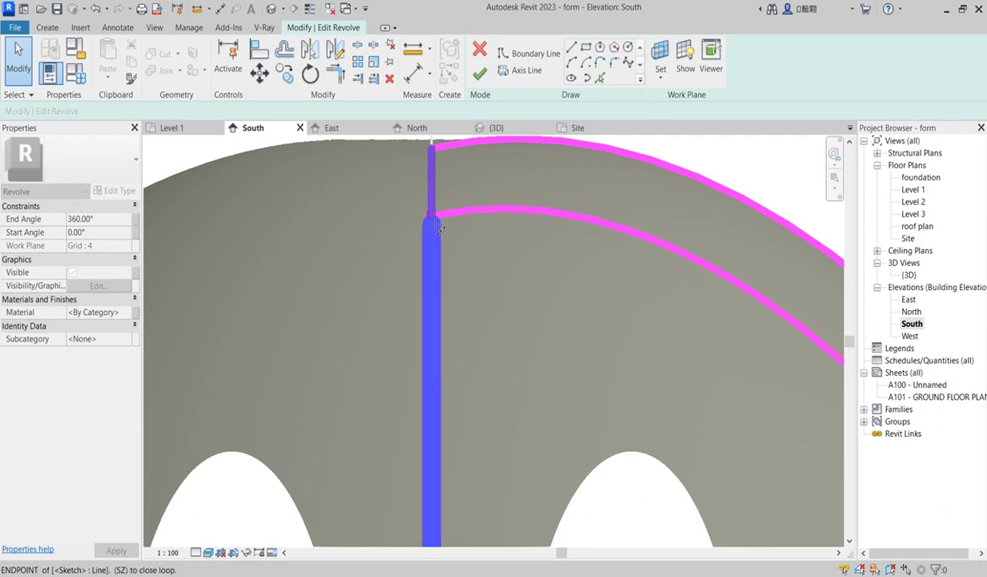
{"action": "left_click", "coordinate": [443, 231]}
{"action": "left_click", "coordinate": [498, 308]}
{"action": "scroll", "coordinate": [471, 303], "scroll_direction": "down", "scroll_amount": 4}
{"action": "scroll", "coordinate": [470, 303], "scroll_direction": "down", "scroll_amount": 2}
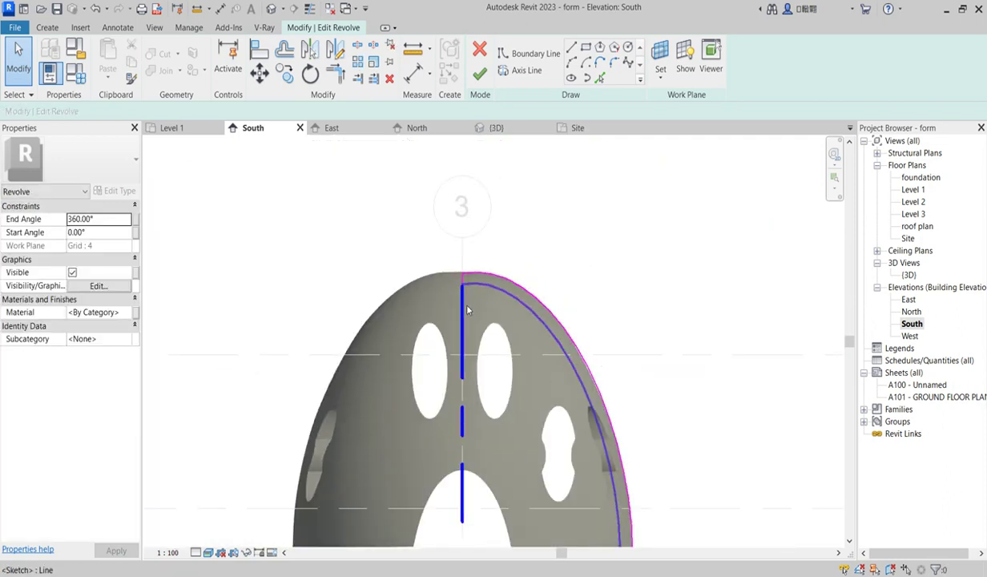
{"action": "left_click", "coordinate": [479, 73]}
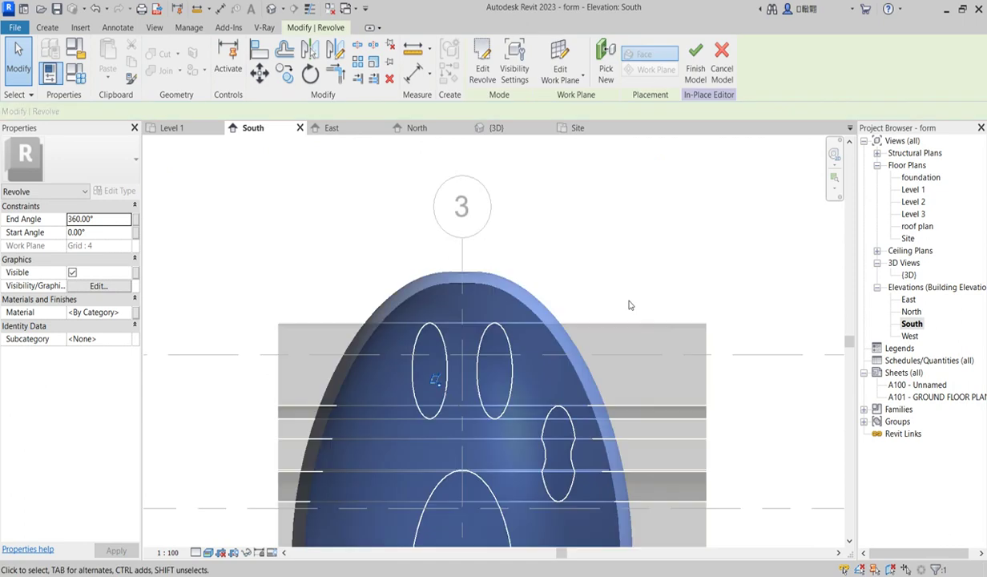
{"action": "left_click", "coordinate": [601, 231]}
{"action": "scroll", "coordinate": [561, 273], "scroll_direction": "down", "scroll_amount": 3}
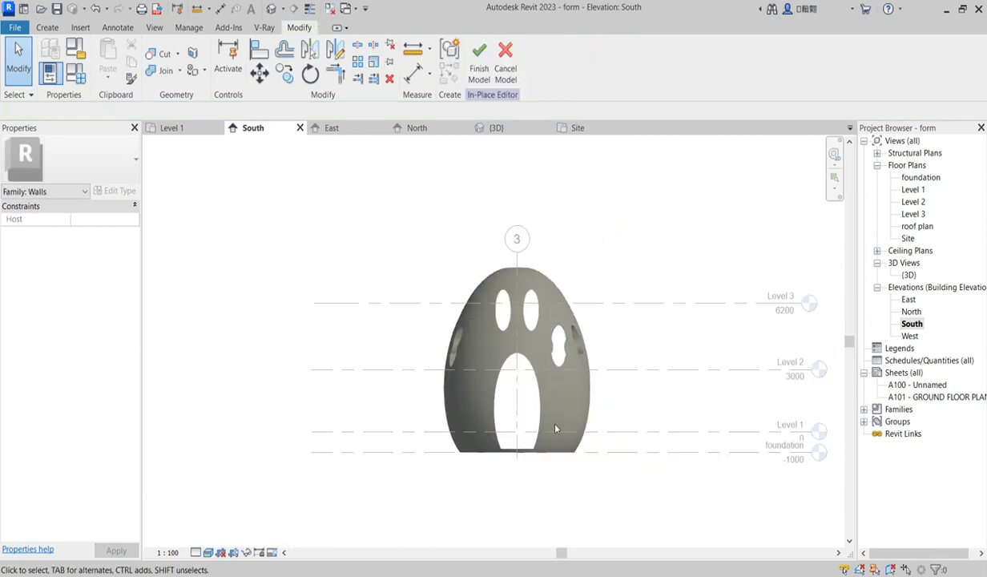
{"action": "scroll", "coordinate": [589, 345], "scroll_direction": "up", "scroll_amount": 5}
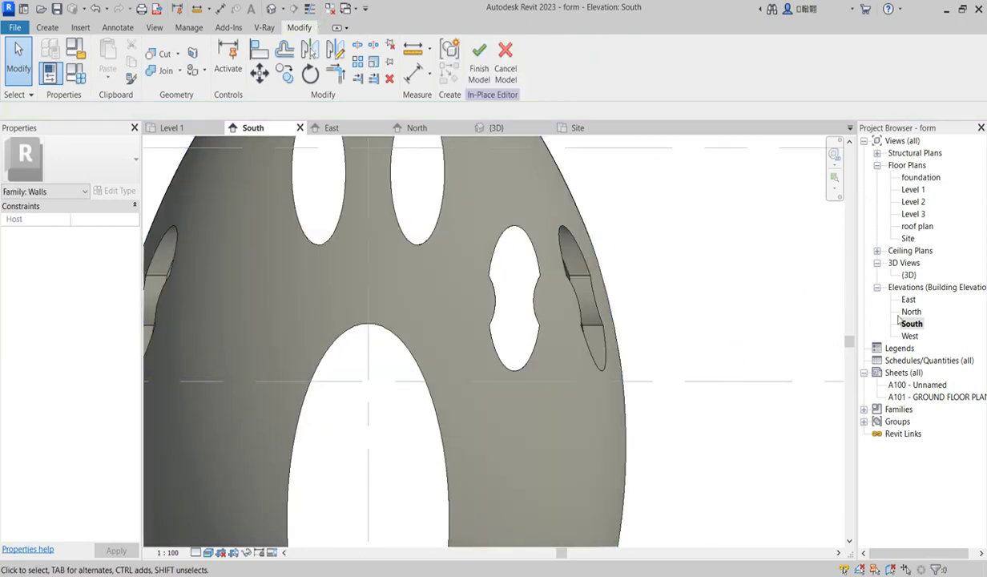
Open the {3D} view and orbit around the hollow egg shell to inspect its openings.
{"action": "double_click", "coordinate": [910, 275]}
{"action": "scroll", "coordinate": [432, 316], "scroll_direction": "up", "scroll_amount": 3}
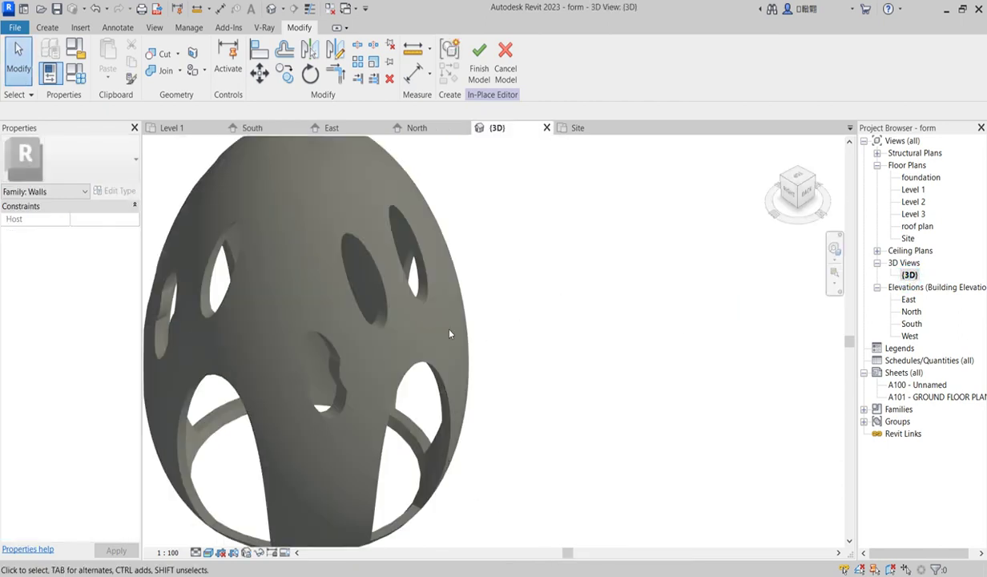
{"action": "middle_click_drag", "start_coordinate": [432, 317], "coordinate": [424, 360], "text": "shift"}
{"action": "scroll", "coordinate": [425, 361], "scroll_direction": "up", "scroll_amount": 3}
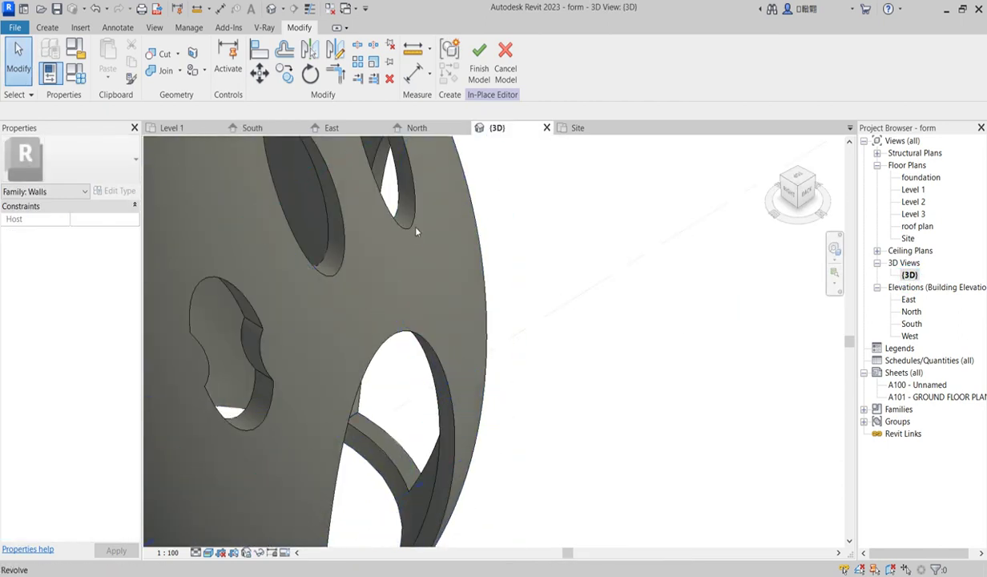
{"action": "scroll", "coordinate": [430, 312], "scroll_direction": "down", "scroll_amount": 3}
{"action": "scroll", "coordinate": [430, 311], "scroll_direction": "down", "scroll_amount": 3}
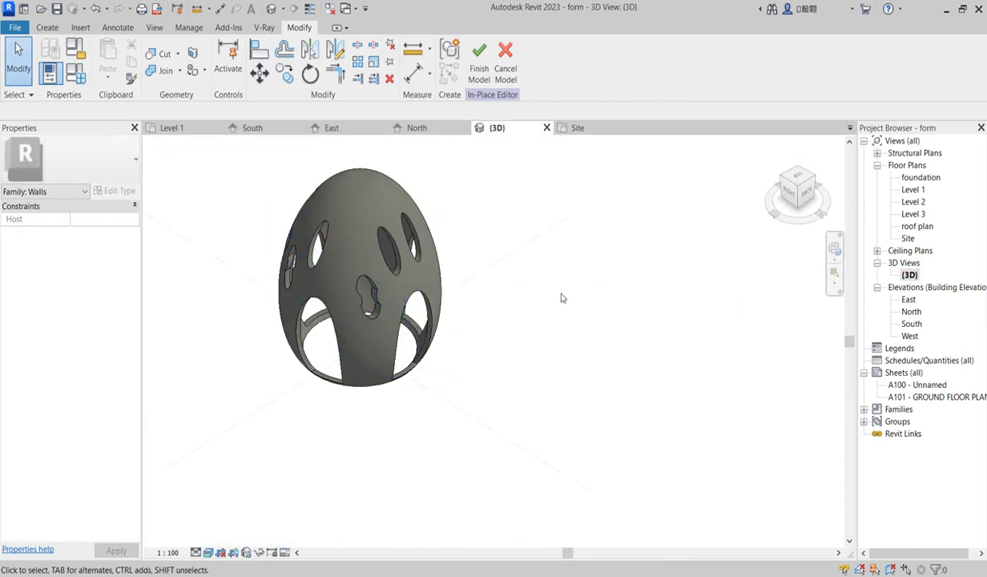
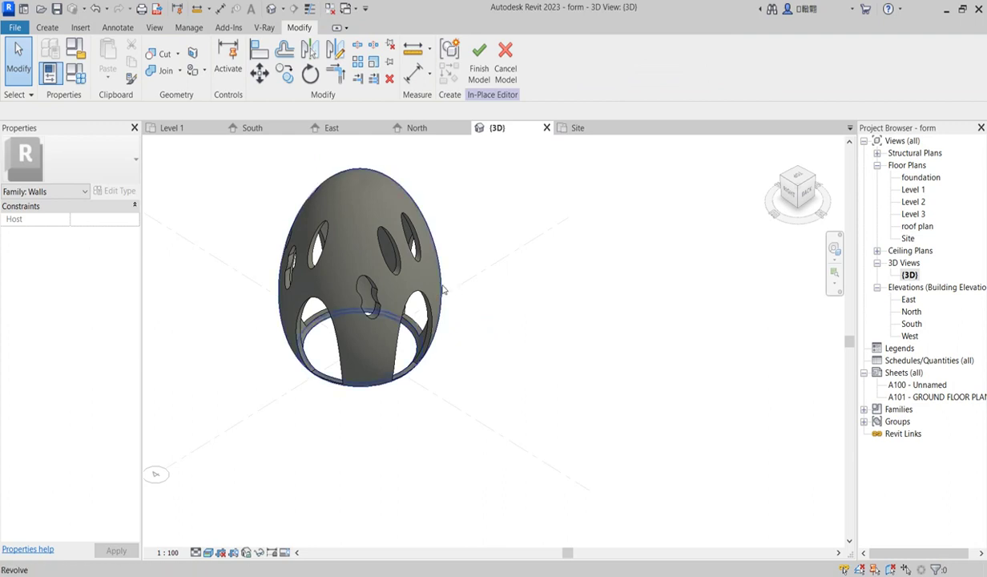
Zoom in to check the egg shell, then finish the in-place egg model.
{"action": "left_click", "coordinate": [443, 291]}
{"action": "left_click", "coordinate": [505, 364]}
{"action": "scroll", "coordinate": [501, 344], "scroll_direction": "down", "scroll_amount": 3}
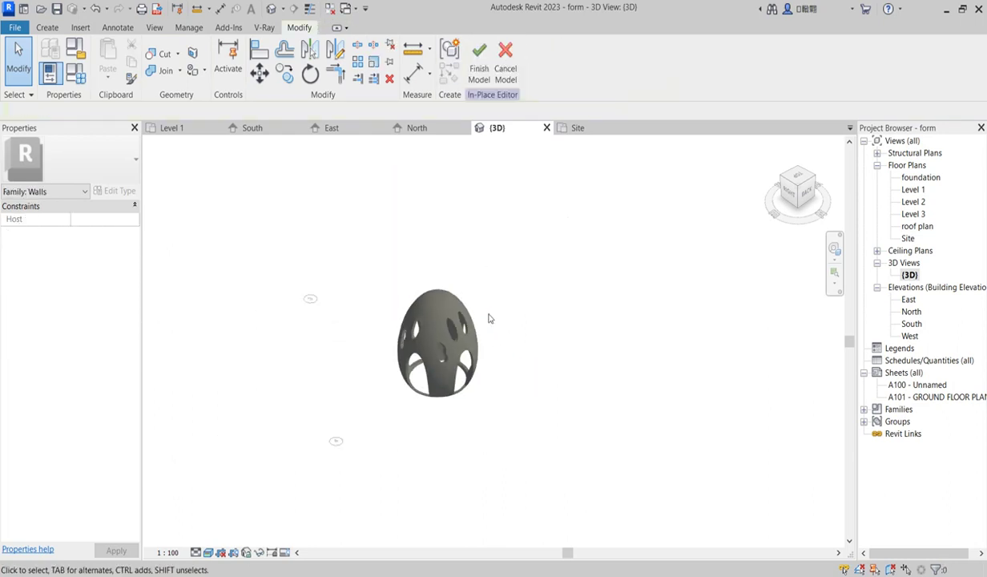
{"action": "scroll", "coordinate": [449, 401], "scroll_direction": "up", "scroll_amount": 5}
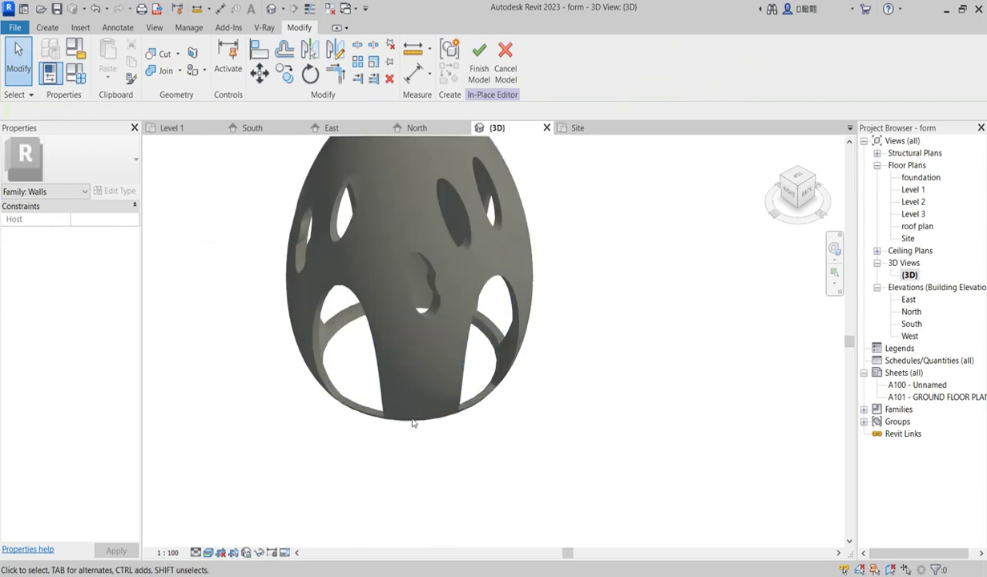
{"action": "scroll", "coordinate": [414, 423], "scroll_direction": "down", "scroll_amount": 4}
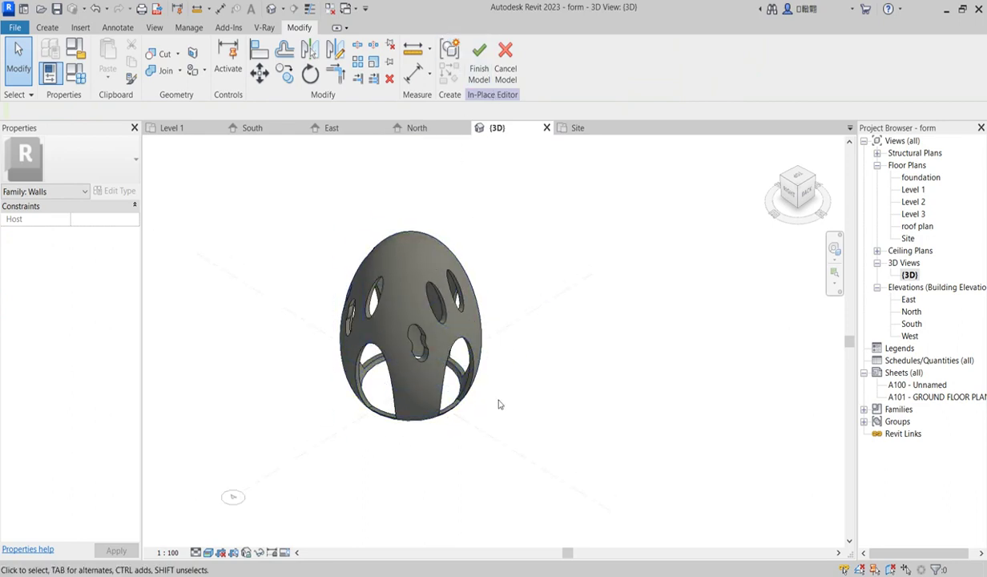
{"action": "left_click", "coordinate": [479, 69]}
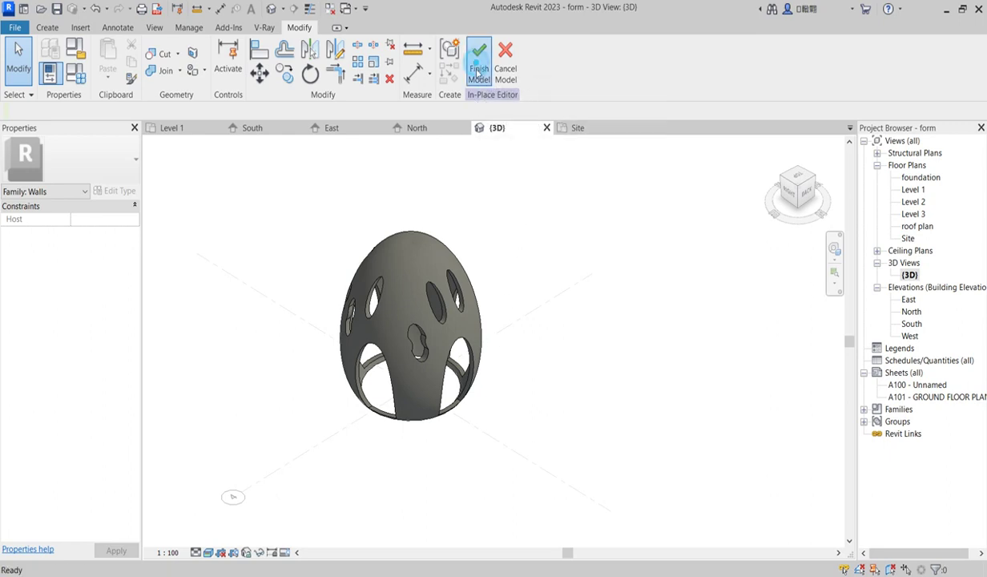
Select the egg wall and switch to the Level 1 floor plan.
{"action": "left_click", "coordinate": [478, 303]}
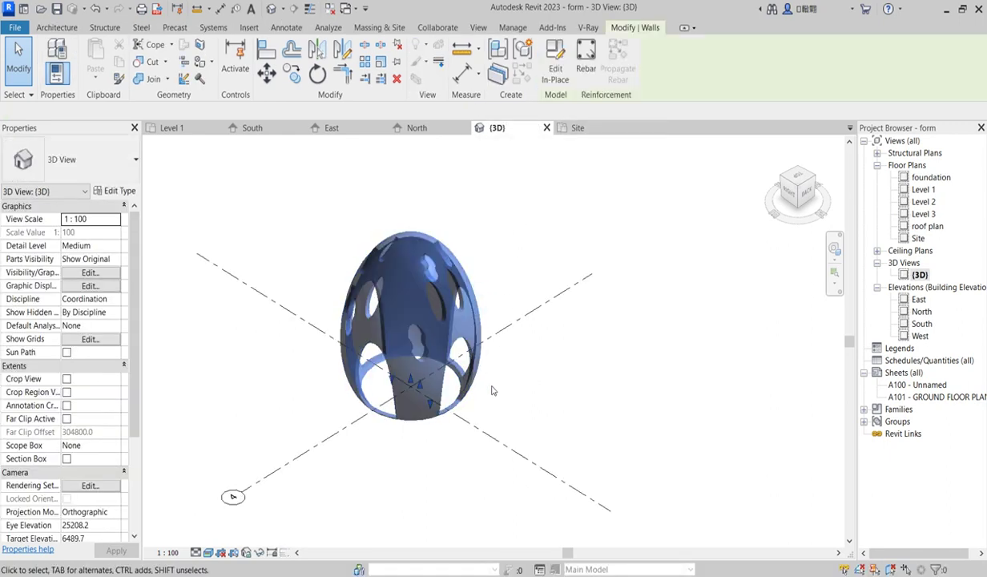
{"action": "left_click", "coordinate": [292, 74]}
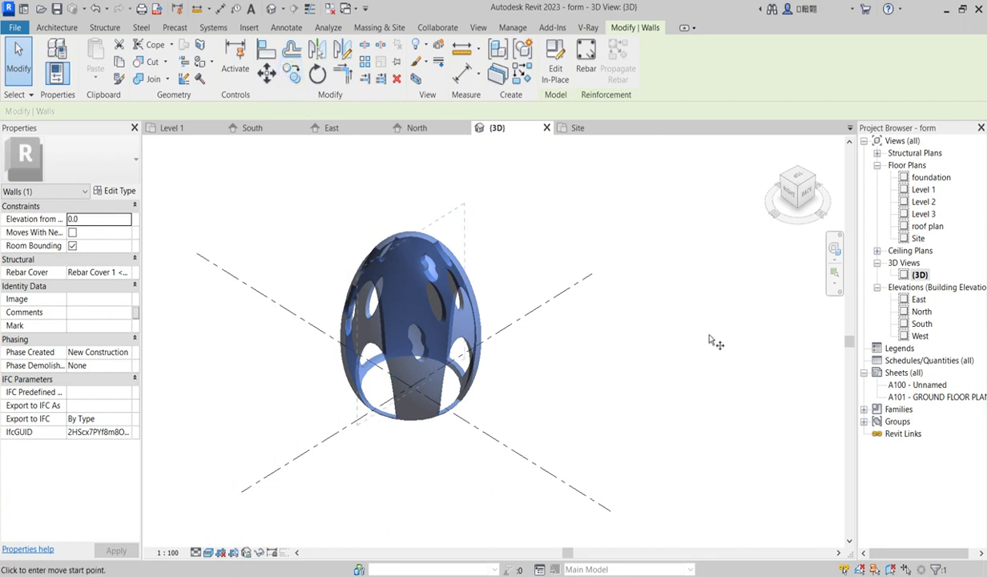
{"action": "double_click", "coordinate": [905, 189]}
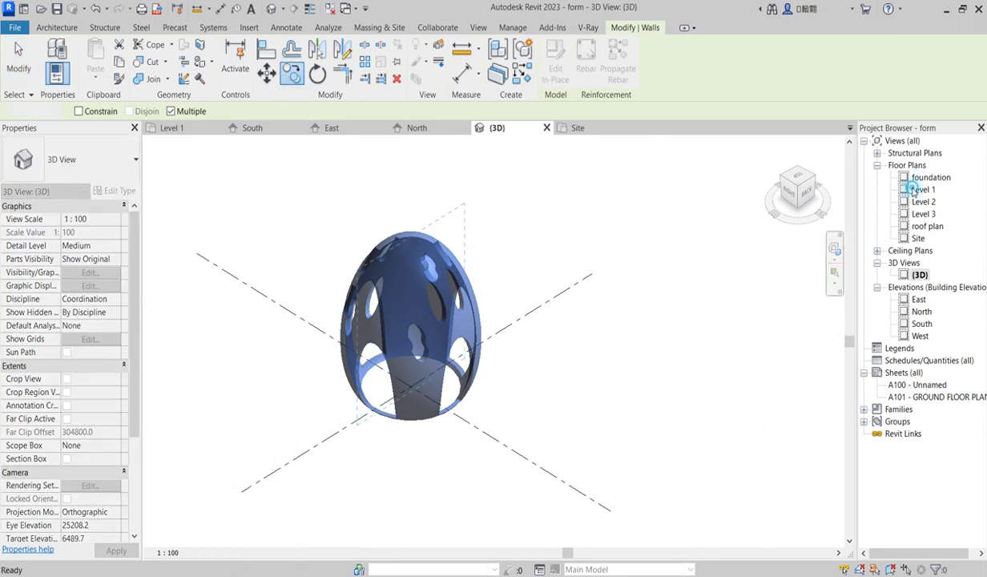
{"action": "scroll", "coordinate": [479, 238], "scroll_direction": "up", "scroll_amount": 4}
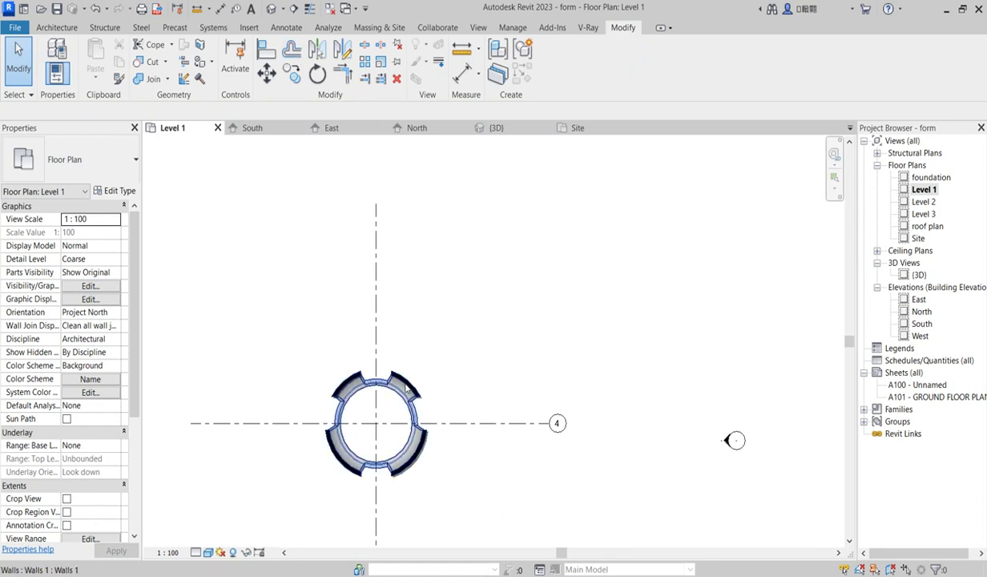
Try copying the circular wall 1900 in plan, cancel, and reopen its in-place model.
{"action": "left_click", "coordinate": [404, 387]}
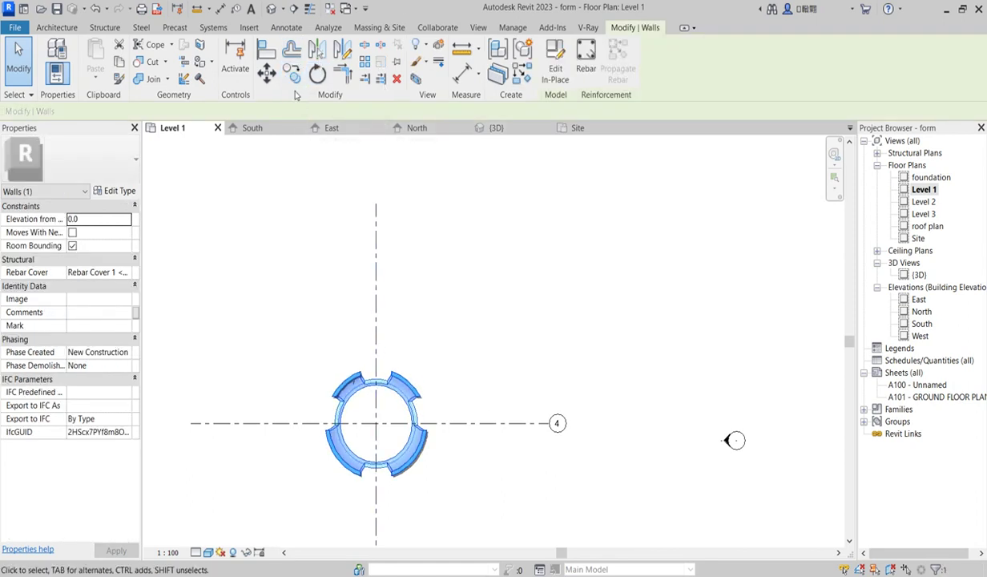
{"action": "left_click", "coordinate": [291, 74]}
{"action": "left_click", "coordinate": [375, 335]}
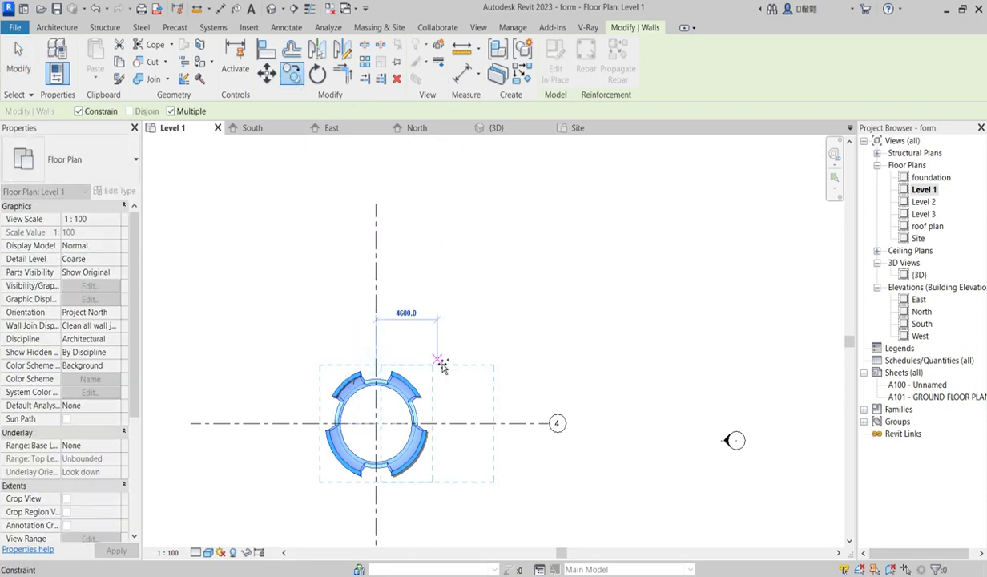
{"action": "type", "text": "1"}
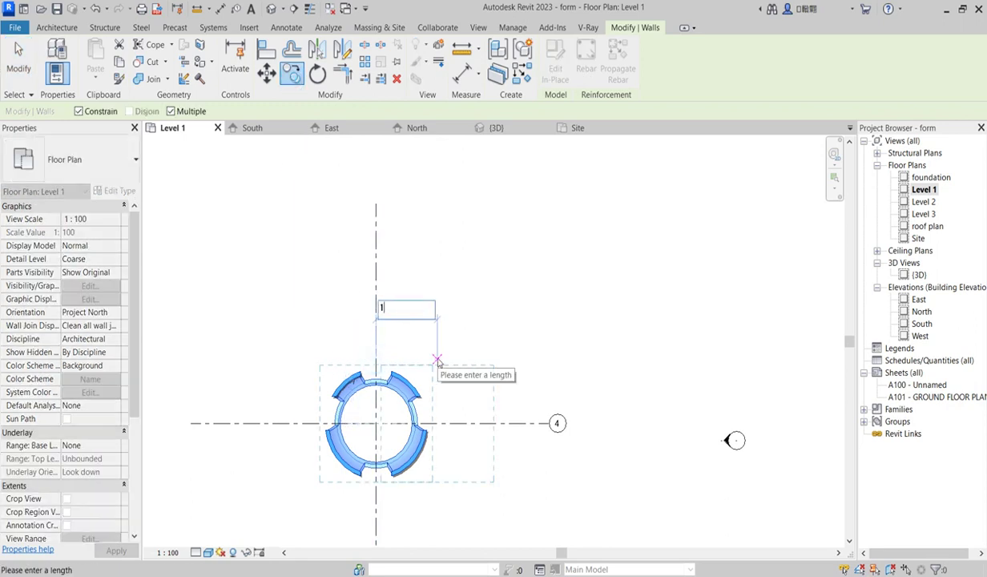
{"action": "type", "text": "900"}
{"action": "key", "text": "Return"}
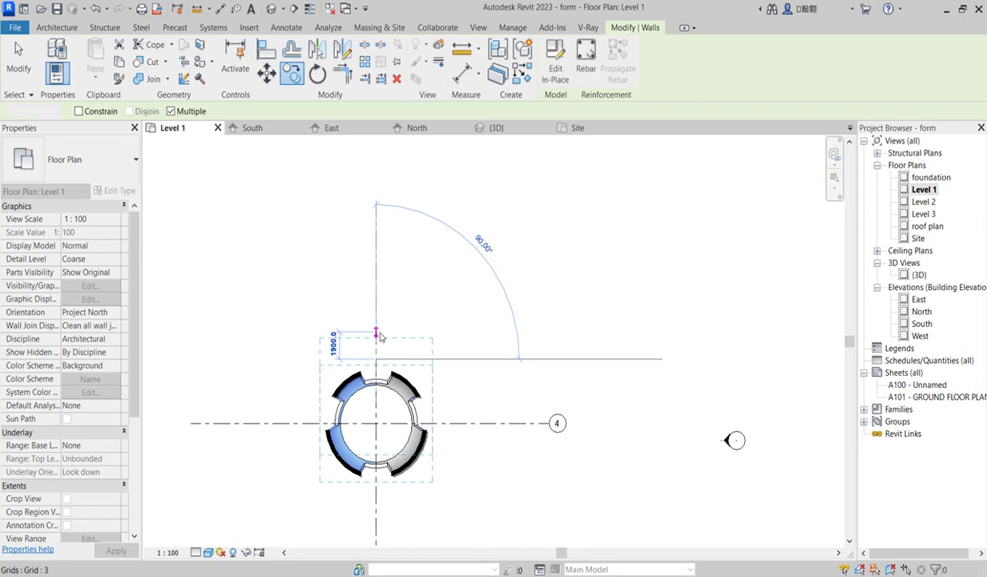
{"action": "key", "text": "Escape"}
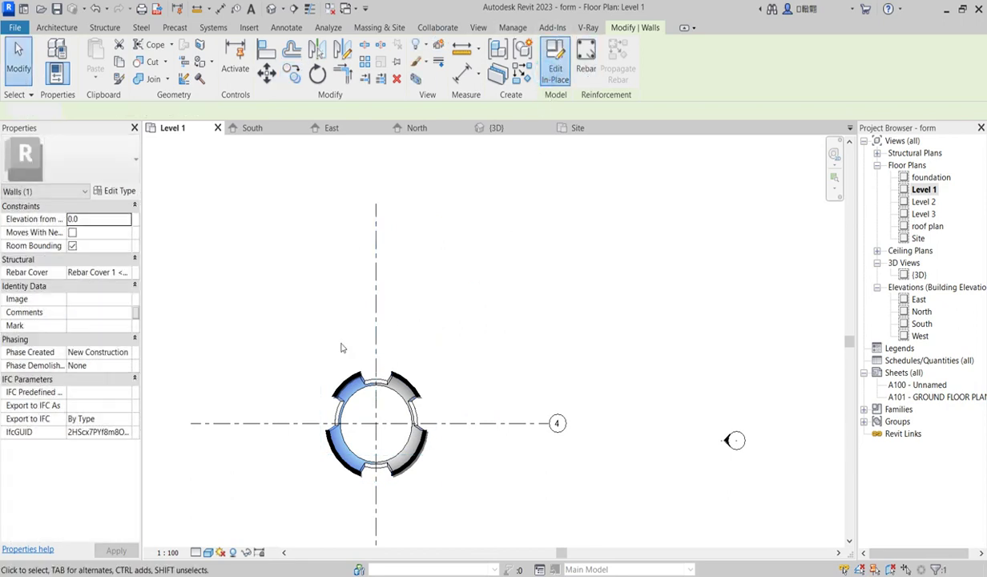
{"action": "double_click", "coordinate": [336, 384]}
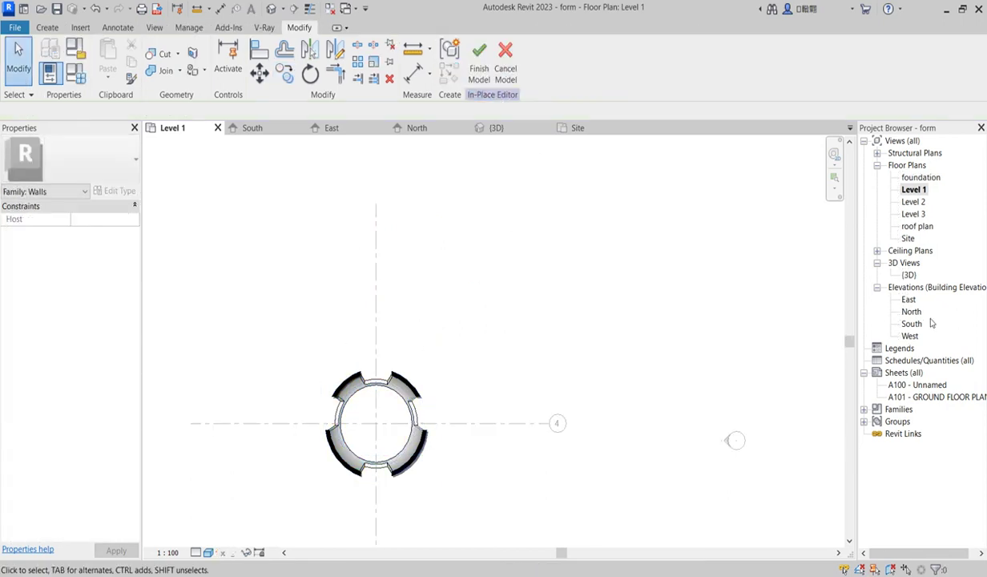
In the 3D view, delete the void extrusion that cut the lower opening.
{"action": "double_click", "coordinate": [909, 275]}
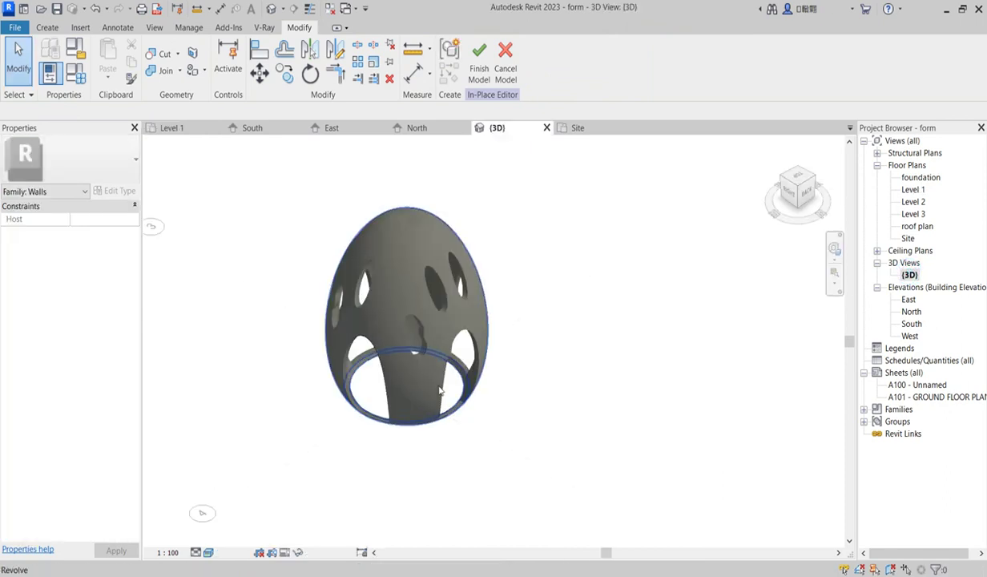
{"action": "left_click", "coordinate": [478, 341]}
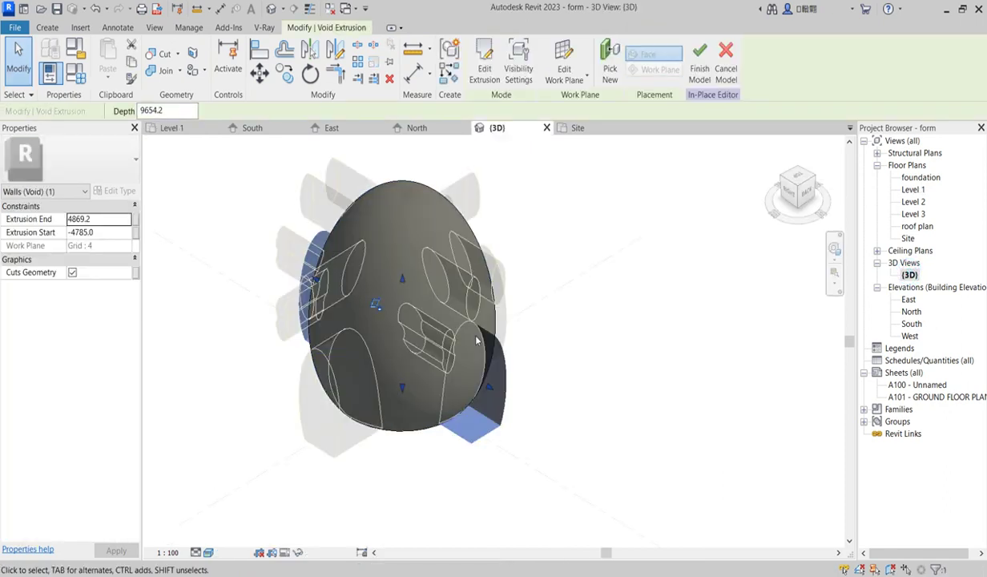
{"action": "key", "text": "Escape"}
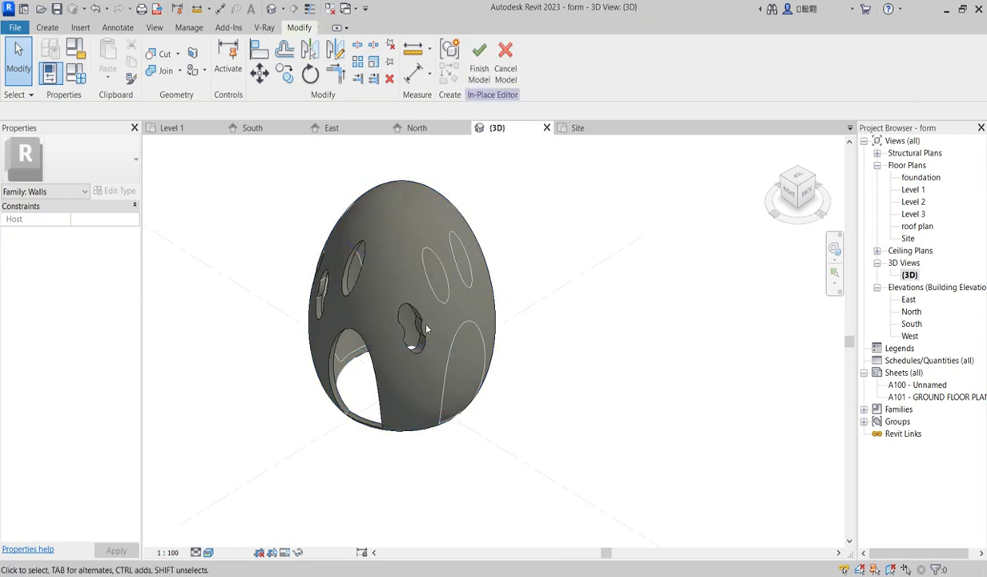
{"action": "left_click", "coordinate": [367, 356]}
{"action": "key", "text": "Delete"}
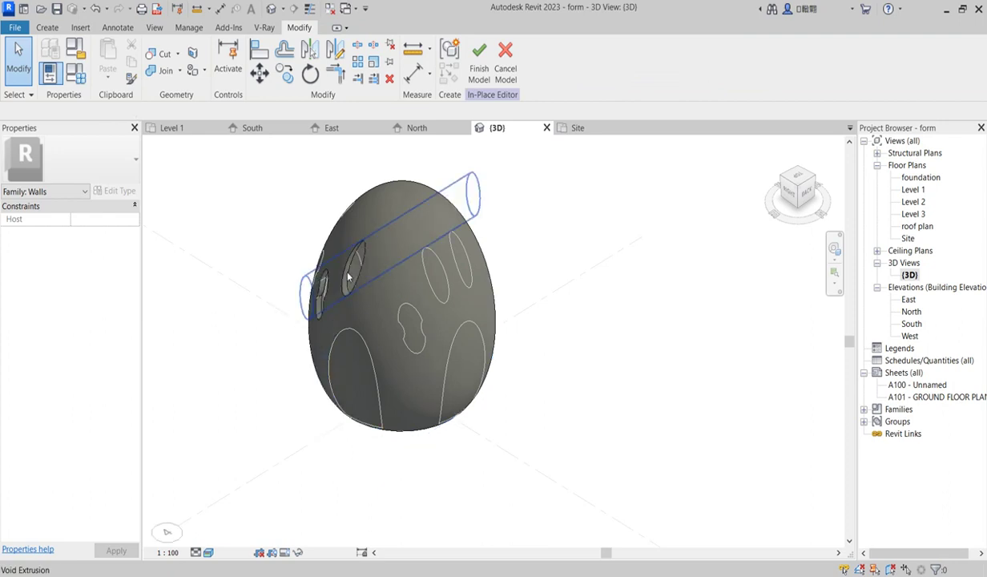
{"action": "left_click", "coordinate": [323, 286]}
{"action": "key", "text": "Escape"}
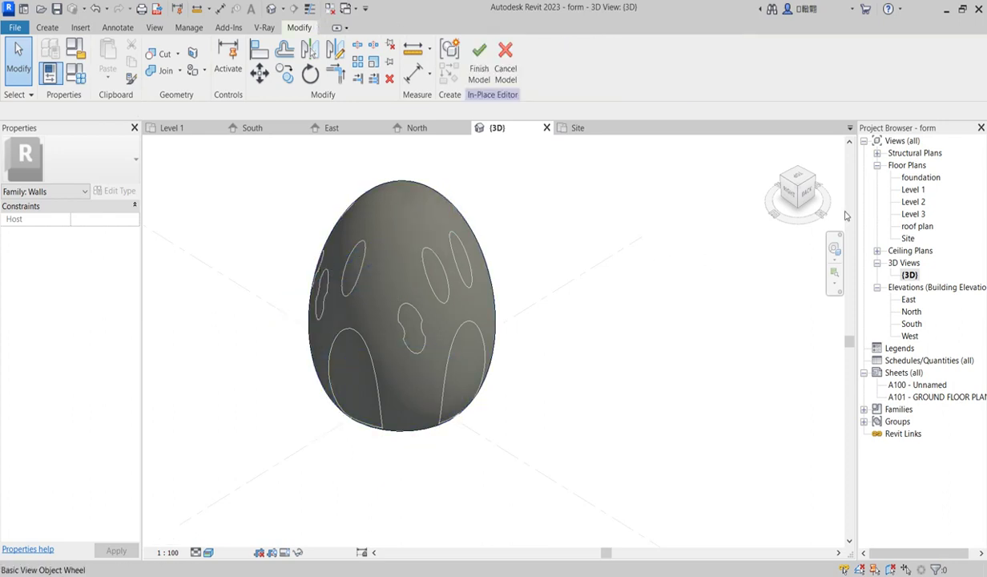
Orbit to the back-left corner view and select the revolved egg shell.
{"action": "left_click", "coordinate": [817, 180]}
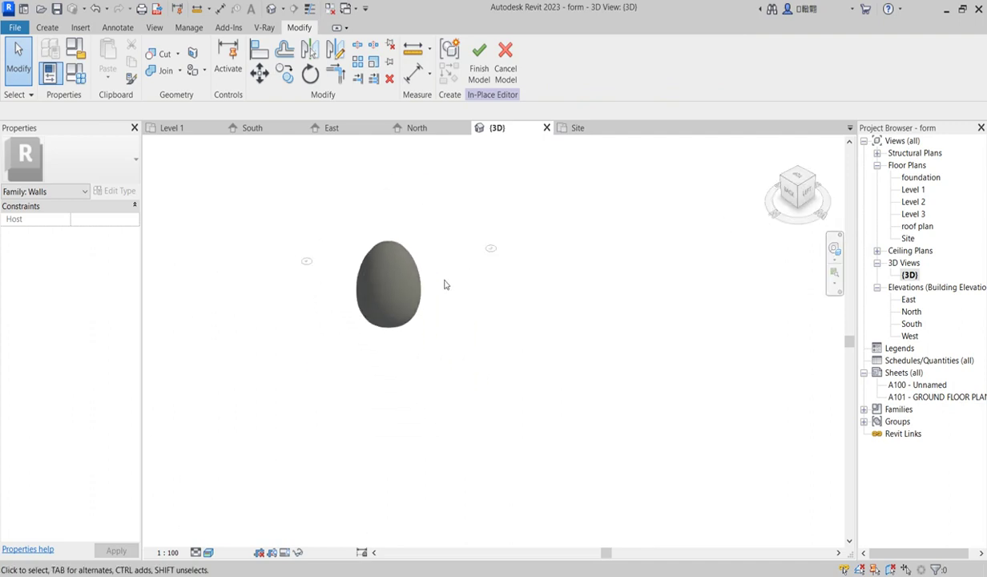
{"action": "scroll", "coordinate": [429, 314], "scroll_direction": "down", "scroll_amount": 3}
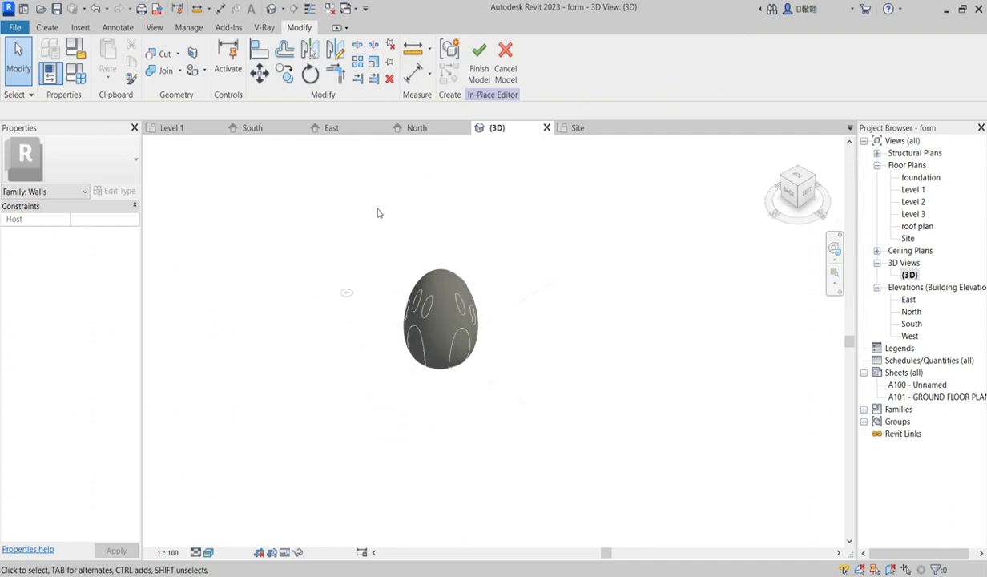
{"action": "left_click_drag", "start_coordinate": [401, 241], "coordinate": [435, 317]}
{"action": "left_click_drag", "start_coordinate": [363, 213], "coordinate": [521, 369]}
{"action": "scroll", "coordinate": [449, 337], "scroll_direction": "up", "scroll_amount": 3}
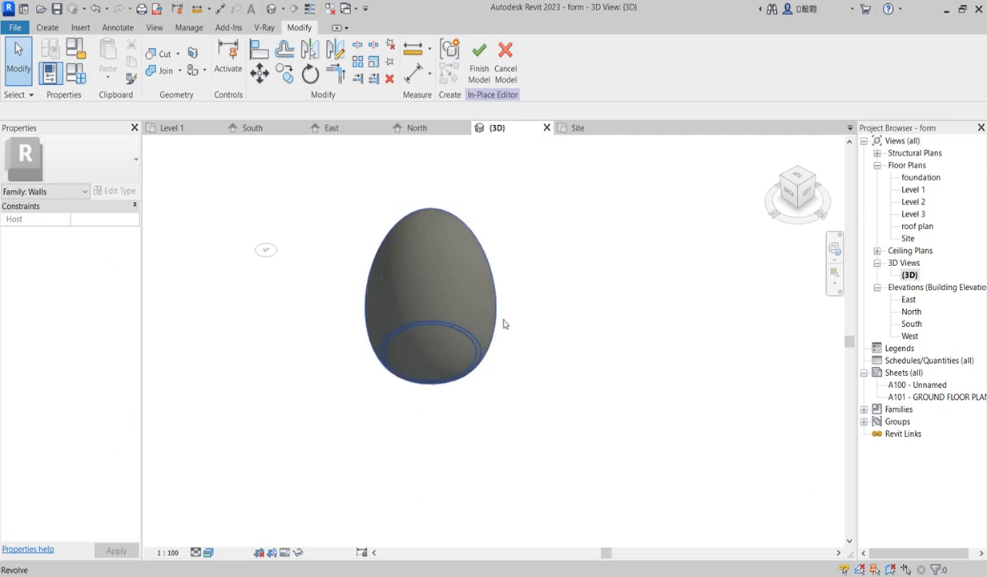
{"action": "left_click", "coordinate": [493, 298]}
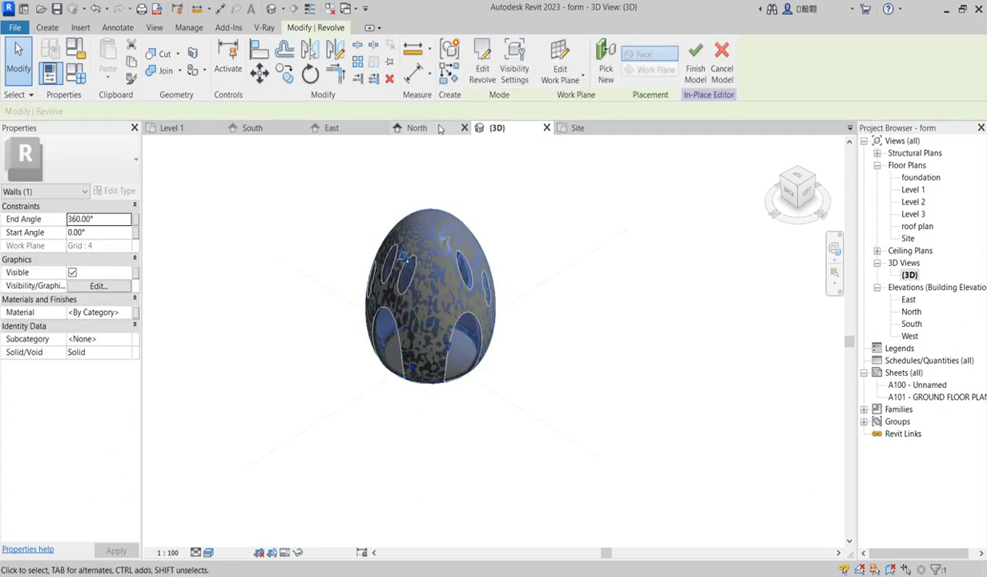
Edit the revolve's sketch and view it in the South elevation.
{"action": "left_click", "coordinate": [481, 69]}
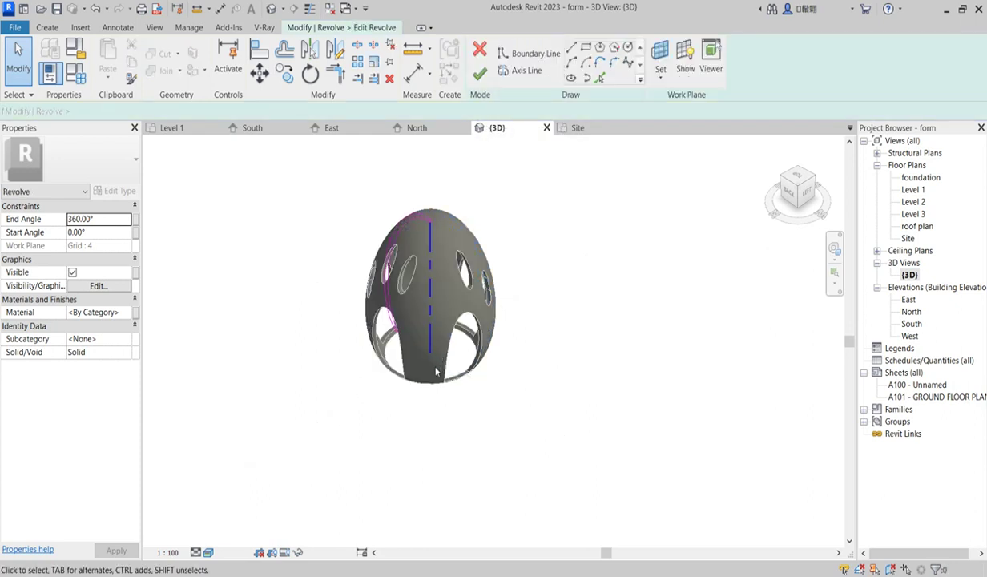
{"action": "double_click", "coordinate": [912, 324]}
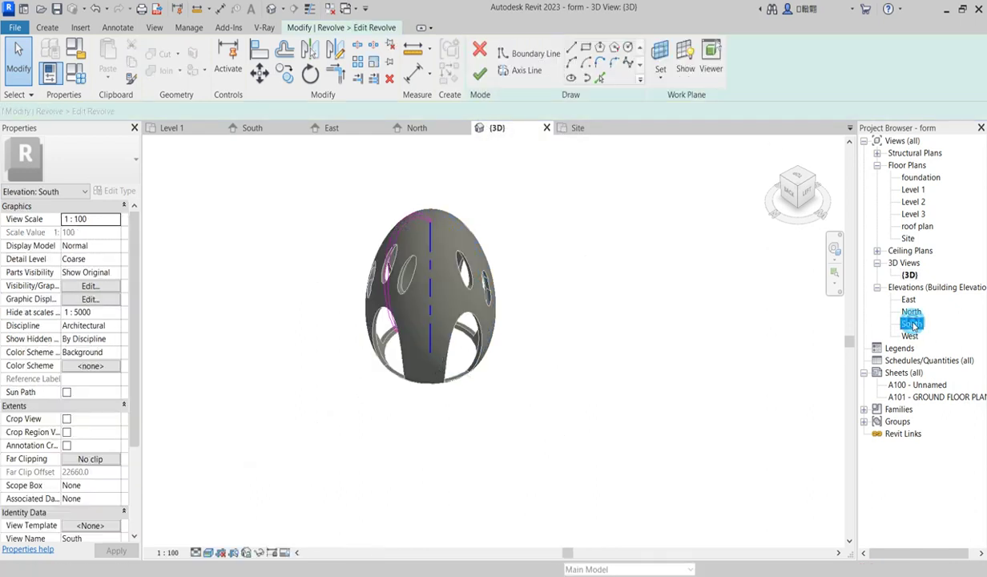
{"action": "scroll", "coordinate": [533, 258], "scroll_direction": "down", "scroll_amount": 4}
{"action": "scroll", "coordinate": [563, 230], "scroll_direction": "up", "scroll_amount": 5}
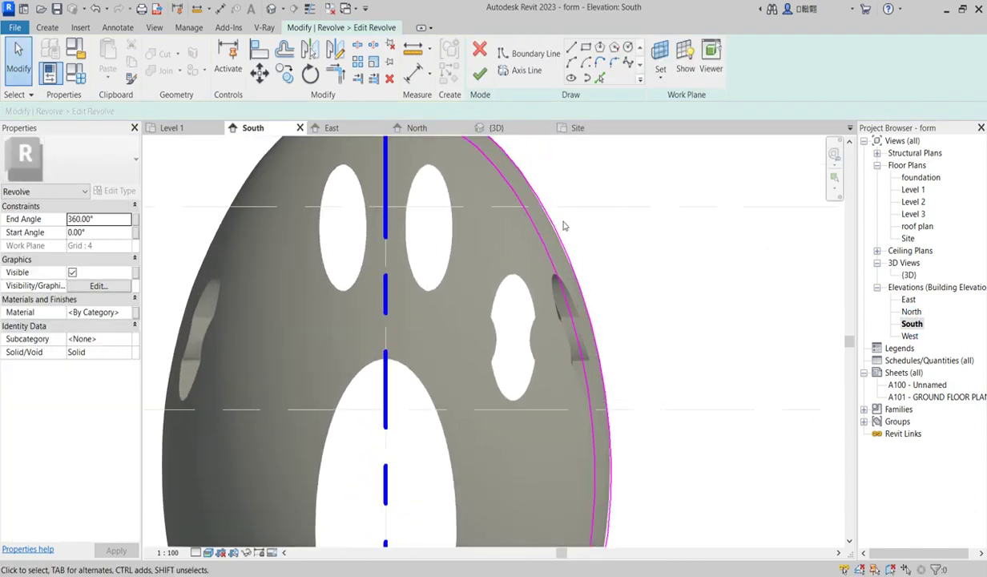
{"action": "scroll", "coordinate": [544, 253], "scroll_direction": "down", "scroll_amount": 3}
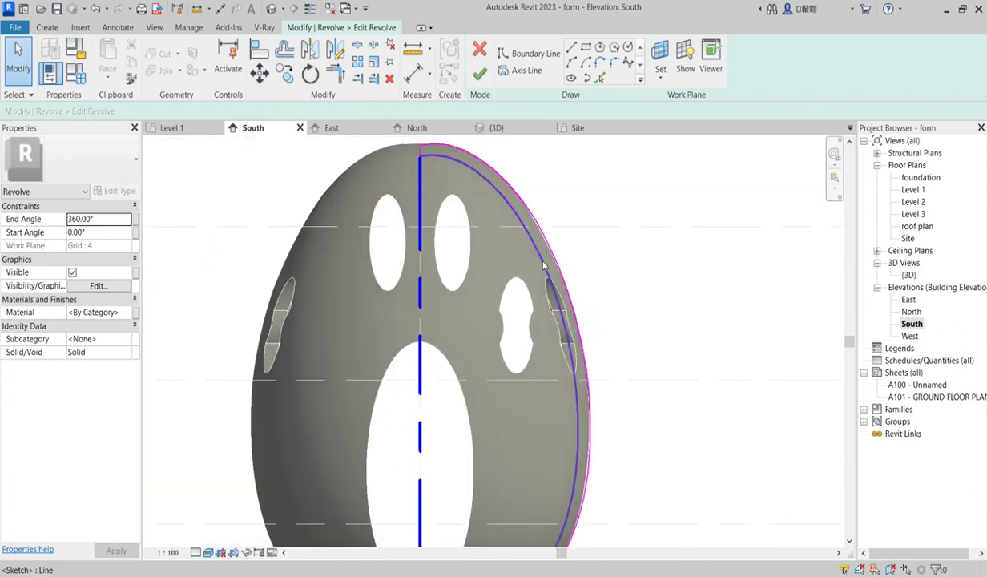
{"action": "scroll", "coordinate": [511, 194], "scroll_direction": "up", "scroll_amount": 2}
Nudge the outer profile arc with arrow keys until it lies on the magenta arc.
{"action": "left_click", "coordinate": [509, 192]}
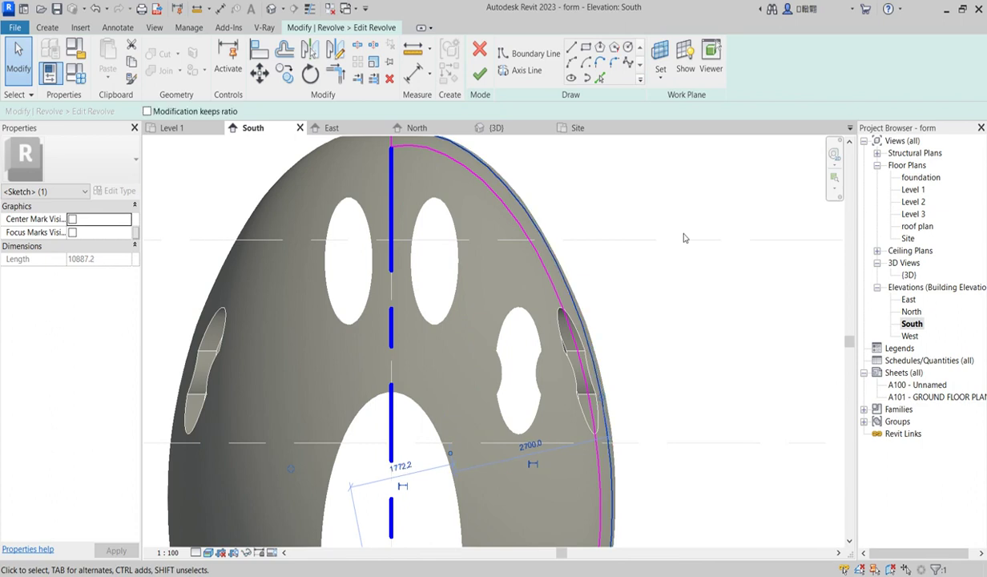
{"action": "key", "text": "Left"}
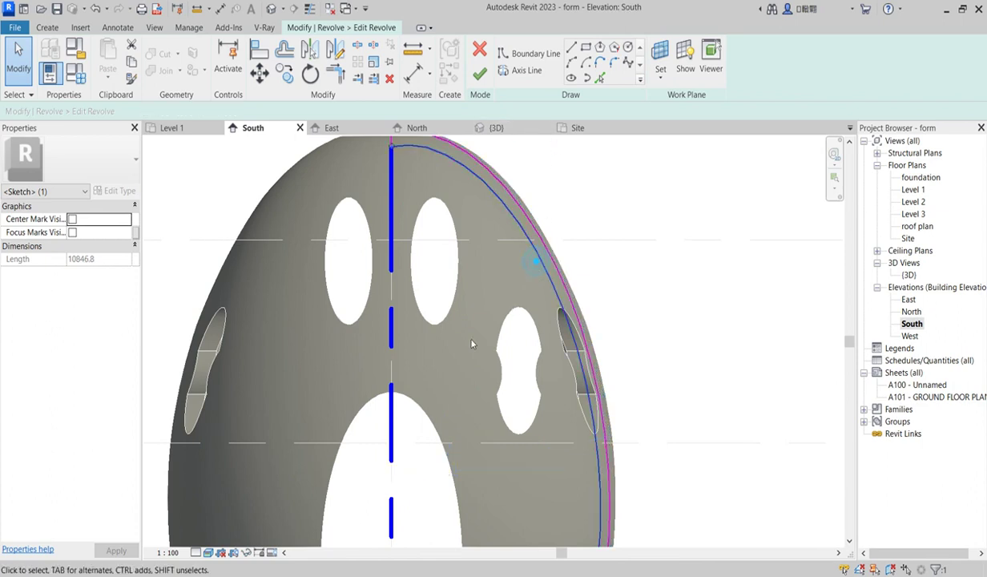
{"action": "scroll", "coordinate": [468, 346], "scroll_direction": "down", "scroll_amount": 2}
{"action": "key", "text": "Right"}
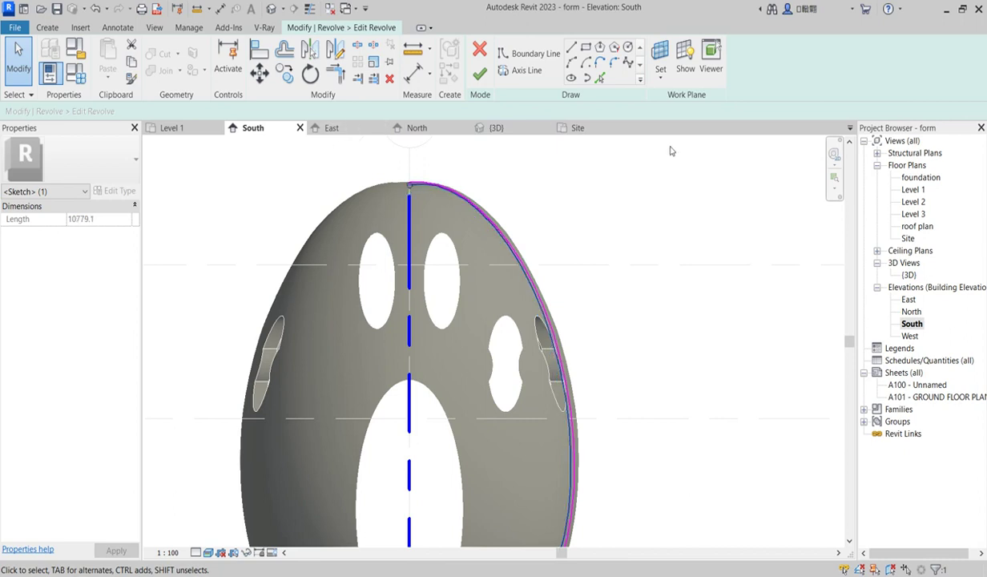
{"action": "scroll", "coordinate": [495, 258], "scroll_direction": "up", "scroll_amount": 2}
{"action": "scroll", "coordinate": [493, 260], "scroll_direction": "down", "scroll_amount": 4}
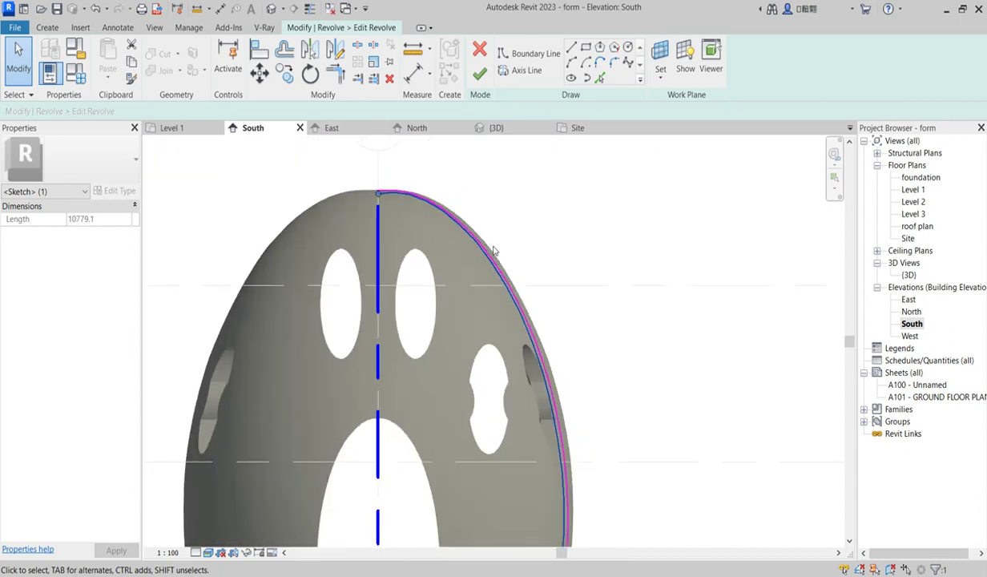
{"action": "scroll", "coordinate": [492, 439], "scroll_direction": "up", "scroll_amount": 4}
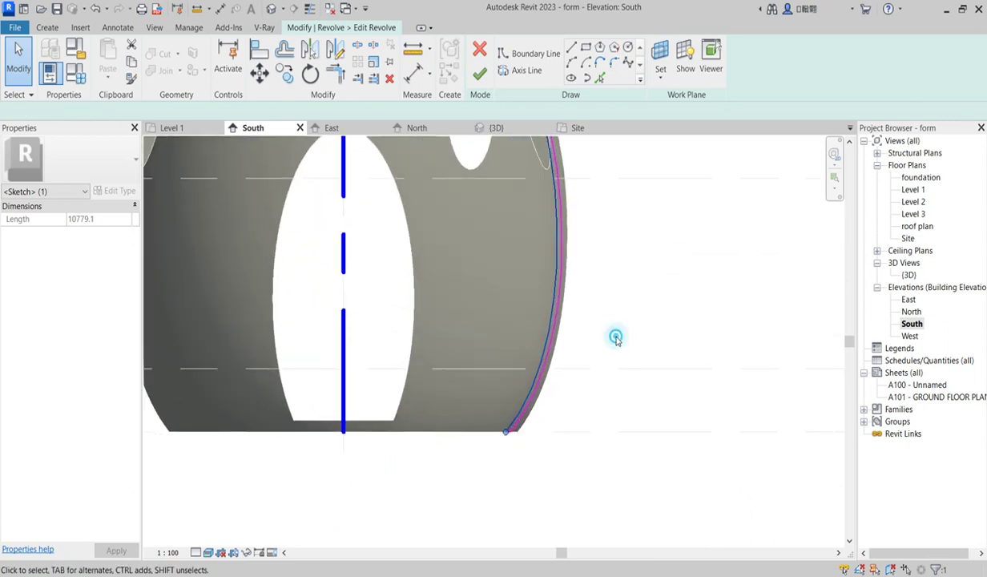
{"action": "left_click", "coordinate": [484, 466]}
{"action": "scroll", "coordinate": [497, 453], "scroll_direction": "down", "scroll_amount": 5}
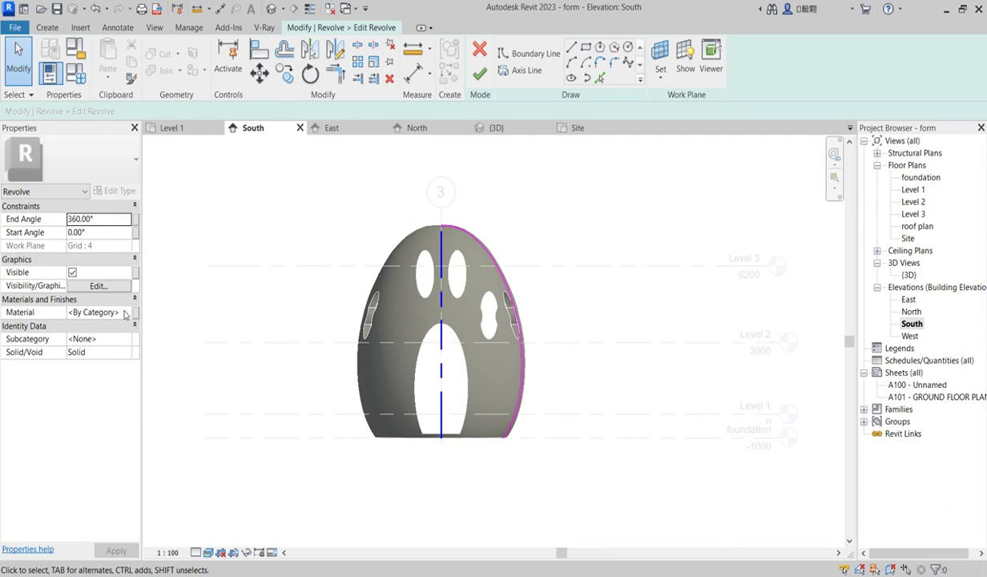
Open the revolve's material browser and duplicate Aluminium(11) with its assets.
{"action": "left_click", "coordinate": [127, 312]}
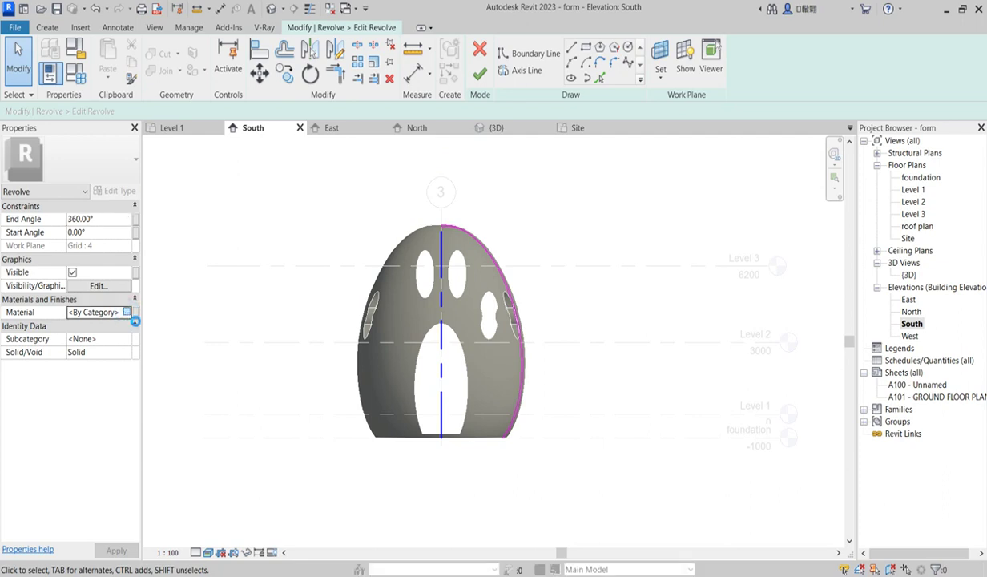
{"action": "left_click", "coordinate": [126, 313]}
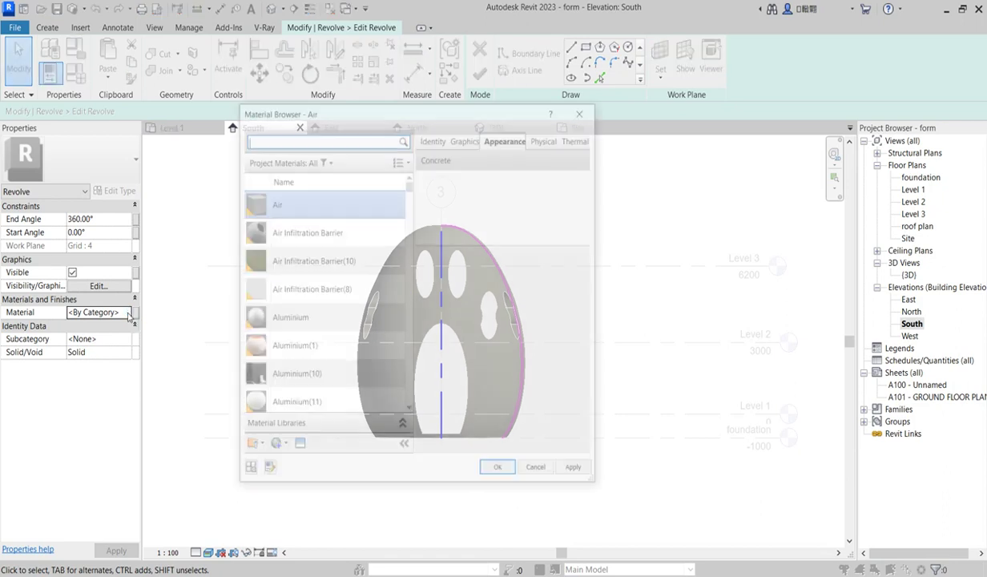
{"action": "left_click", "coordinate": [295, 402]}
{"action": "right_click", "coordinate": [297, 402]}
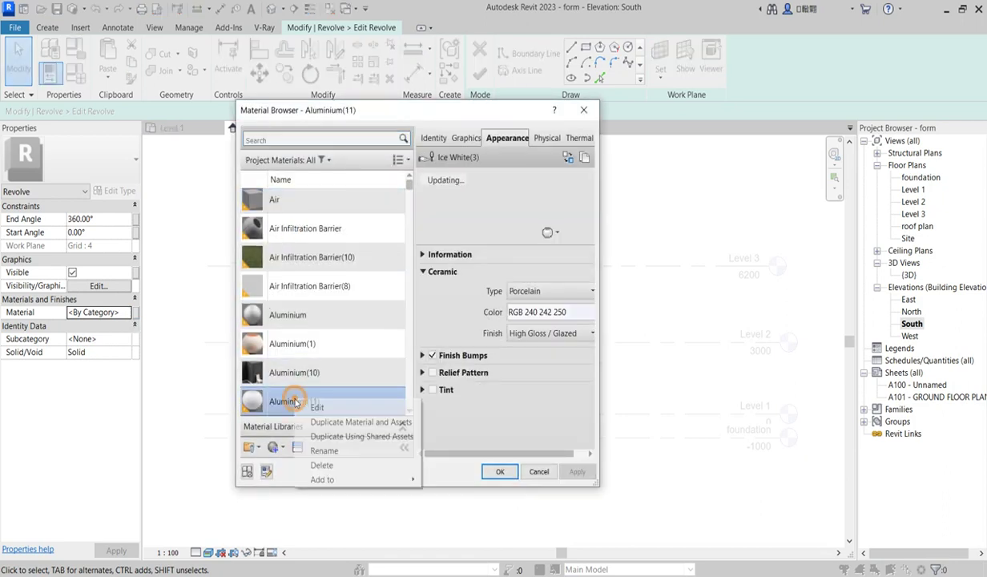
{"action": "left_click", "coordinate": [340, 423]}
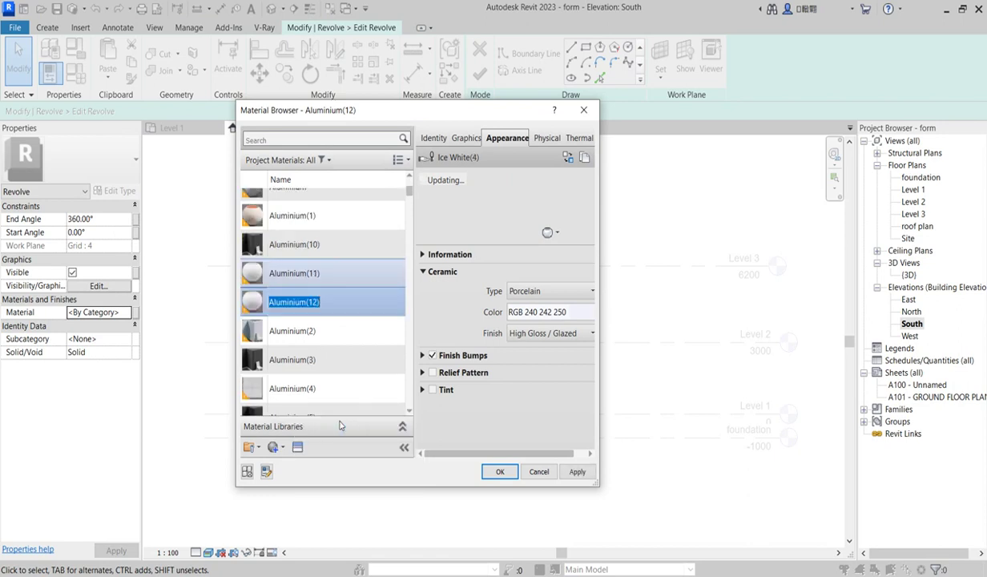
Rename the duplicated material to 'glasss' and select it.
{"action": "type", "text": "glass"}
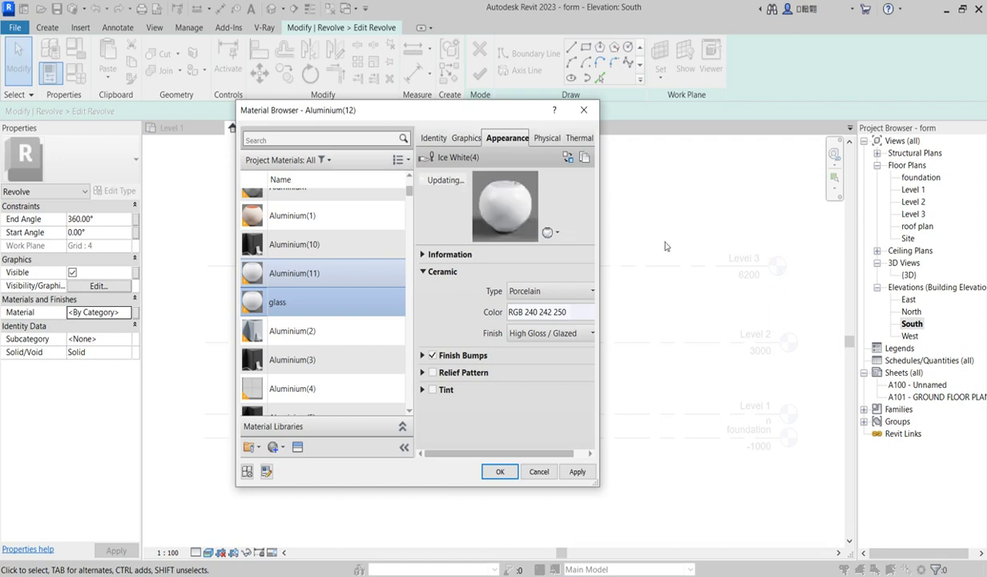
{"action": "left_click", "coordinate": [569, 159]}
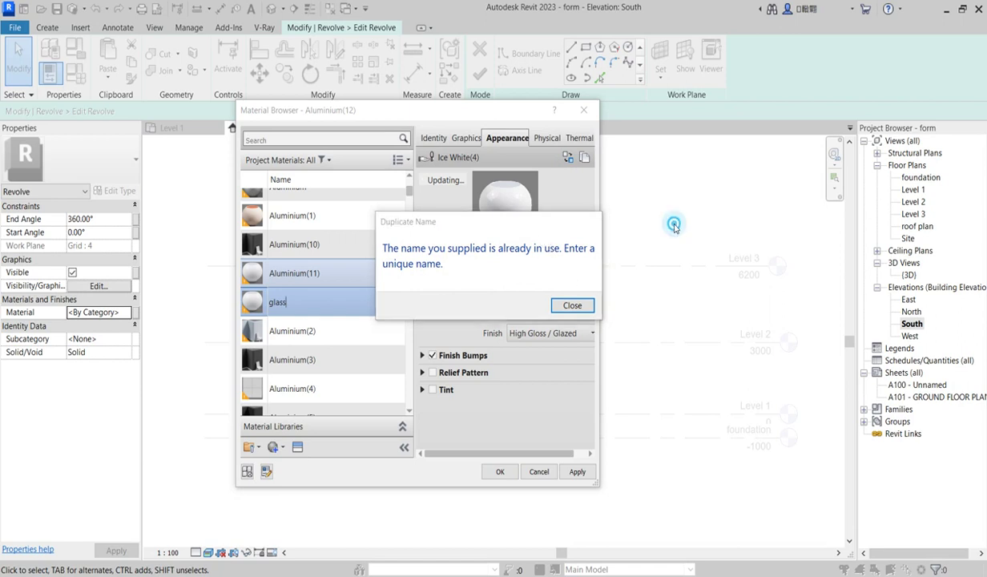
{"action": "left_click", "coordinate": [569, 304]}
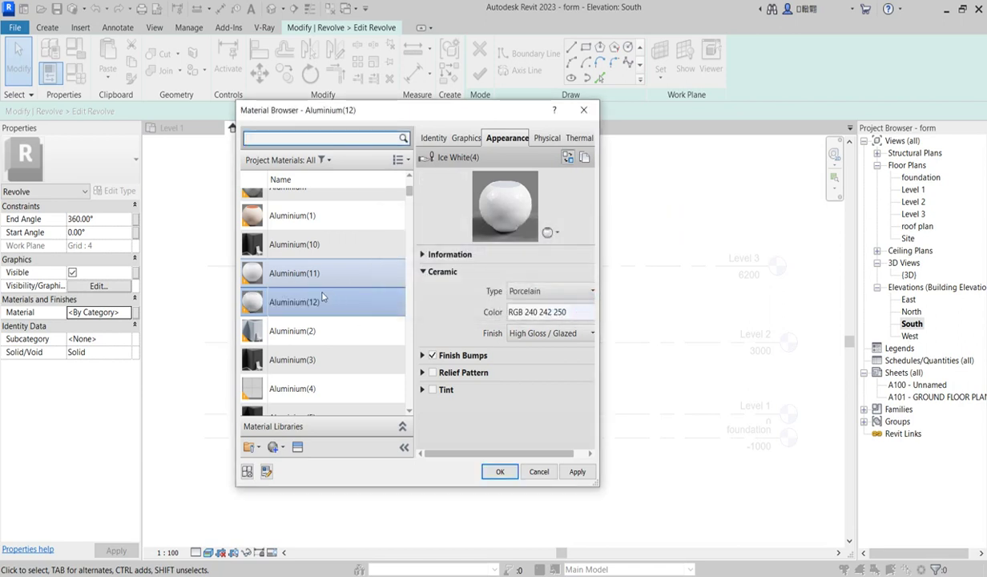
{"action": "right_click", "coordinate": [313, 306]}
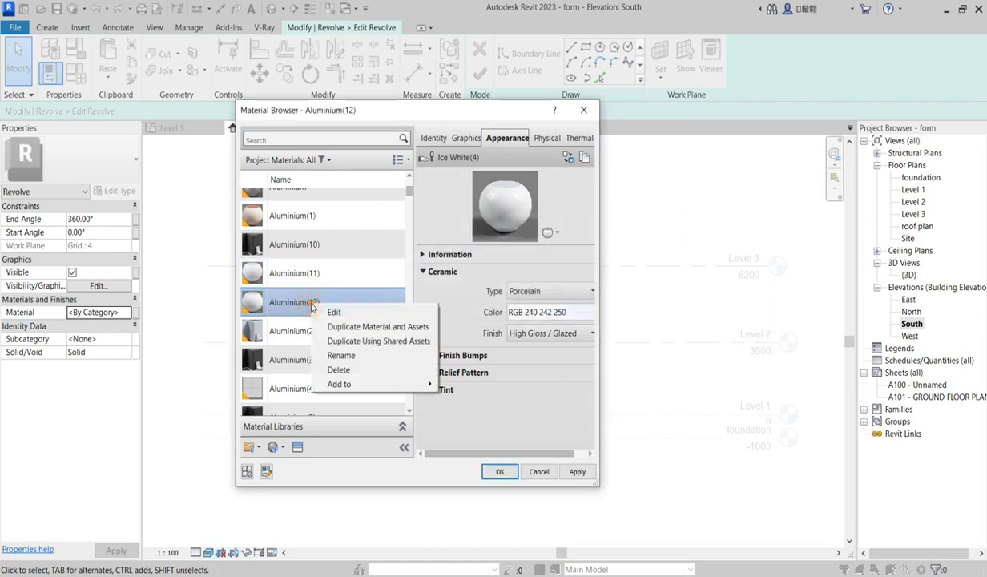
{"action": "left_click", "coordinate": [355, 360]}
{"action": "type", "text": "glasss"}
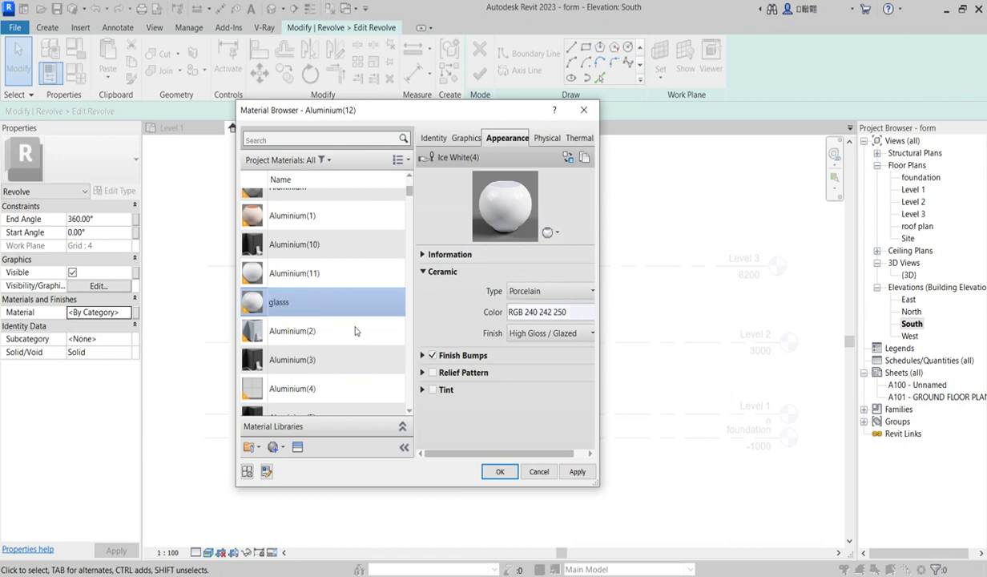
{"action": "left_click", "coordinate": [303, 315]}
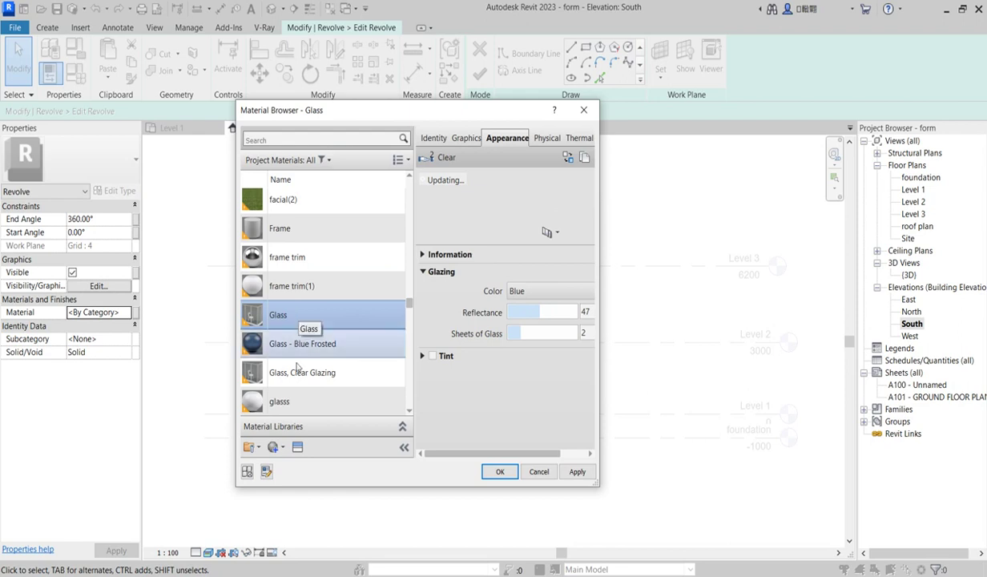
{"action": "left_click", "coordinate": [293, 402]}
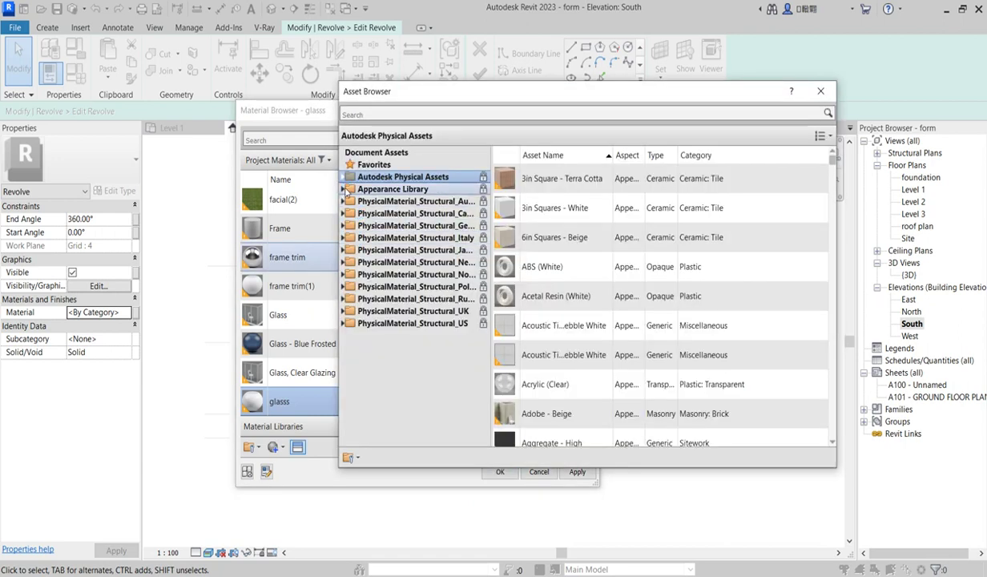
Give glasss the Blue Reflective glass appearance and confirm it as the revolve's material.
{"action": "left_click", "coordinate": [347, 190]}
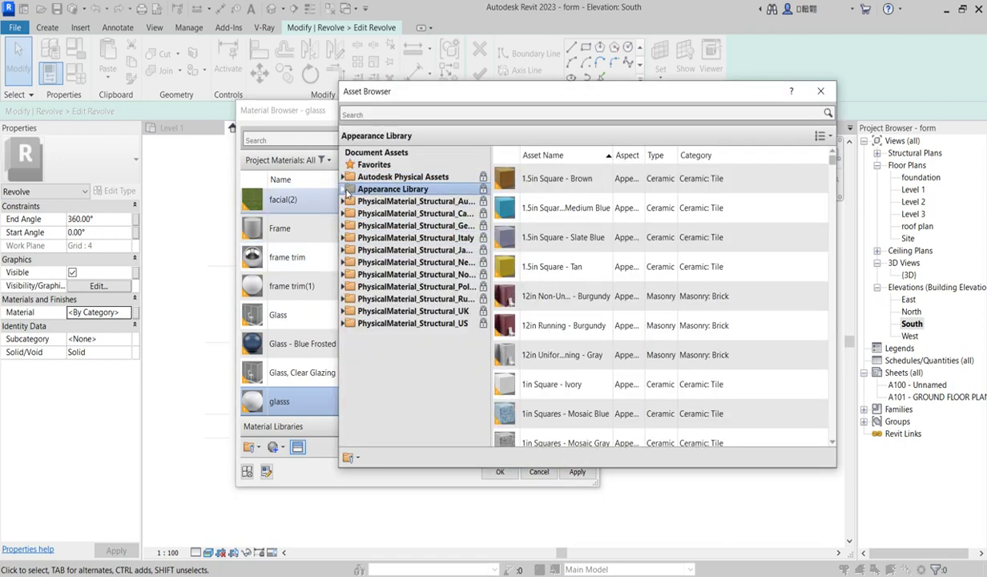
{"action": "left_click", "coordinate": [344, 189]}
{"action": "scroll", "coordinate": [377, 301], "scroll_direction": "down", "scroll_amount": 1}
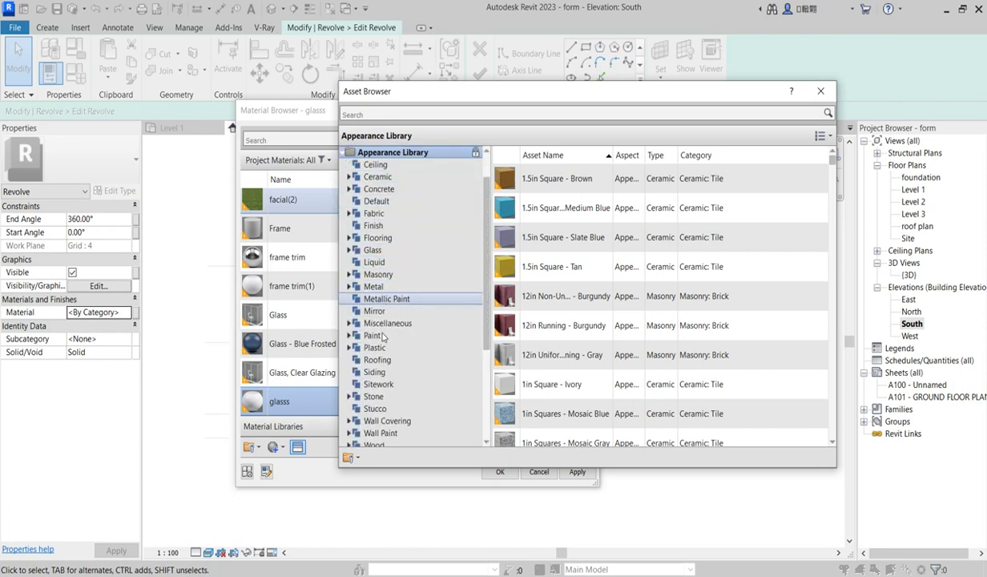
{"action": "left_click", "coordinate": [387, 323]}
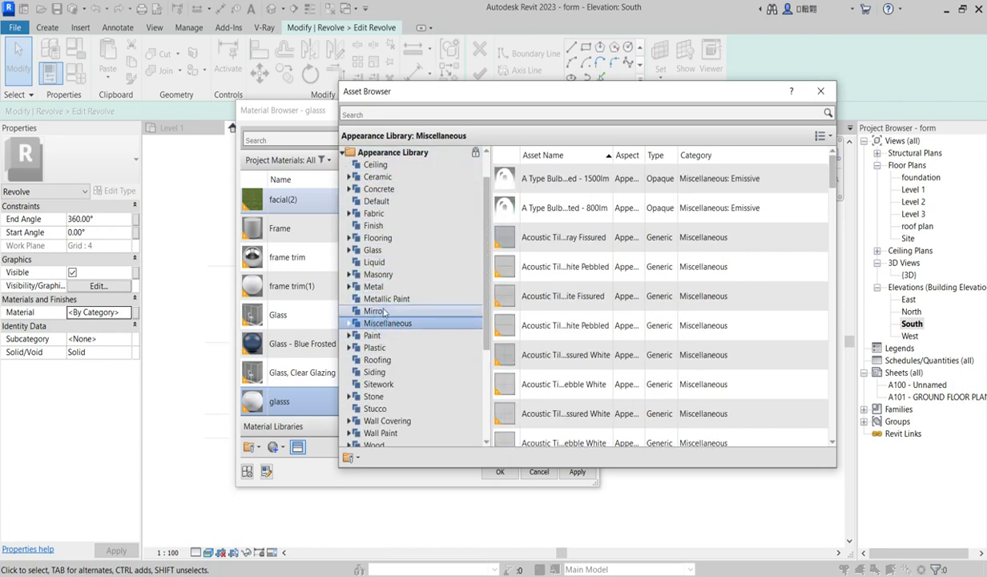
{"action": "left_click", "coordinate": [370, 249]}
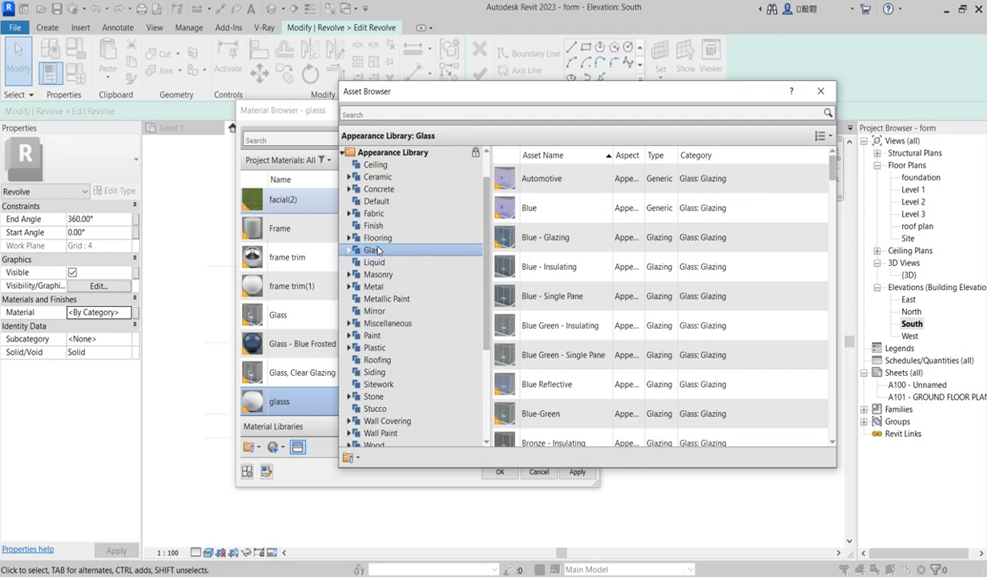
{"action": "double_click", "coordinate": [546, 387]}
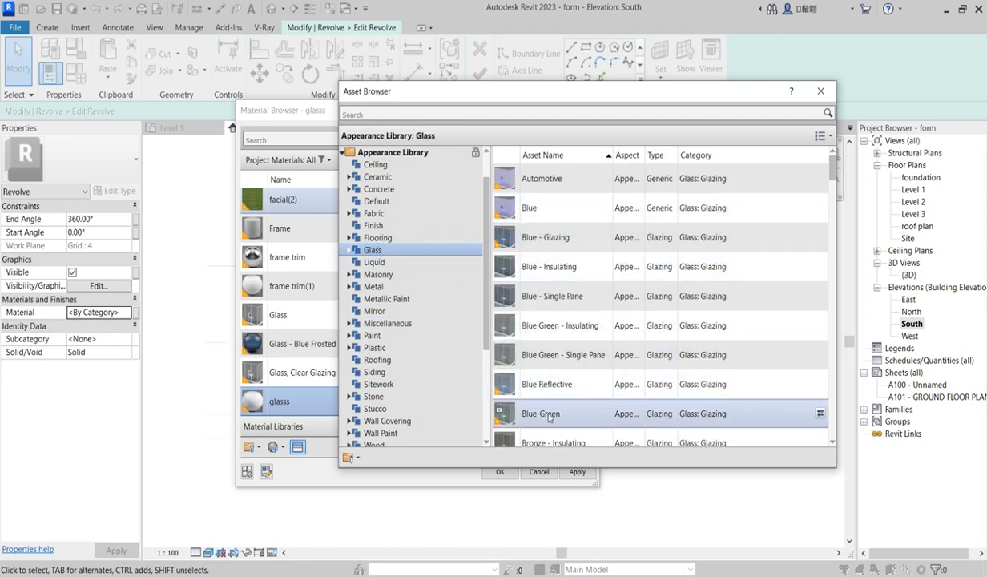
{"action": "left_click", "coordinate": [821, 91]}
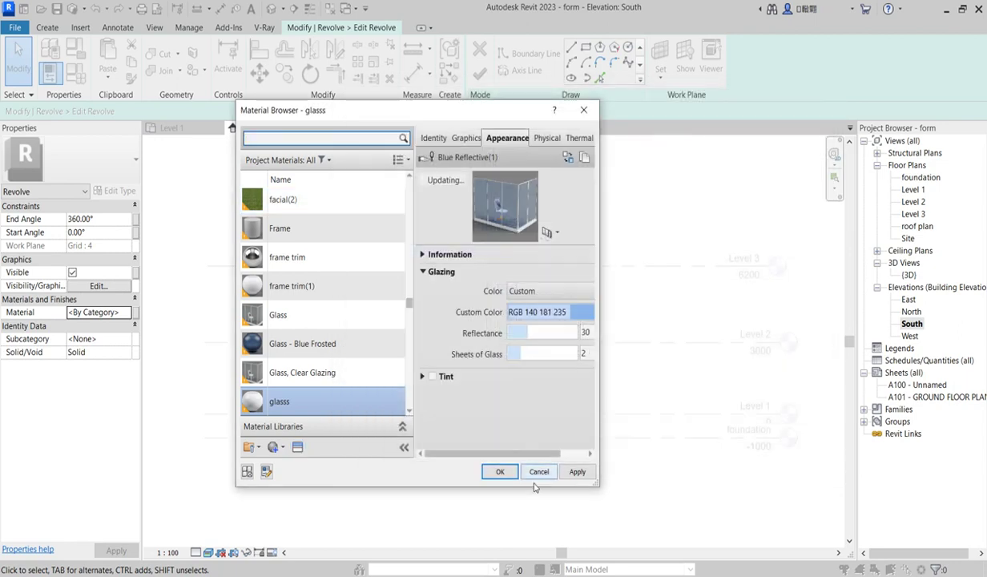
{"action": "left_click", "coordinate": [501, 473]}
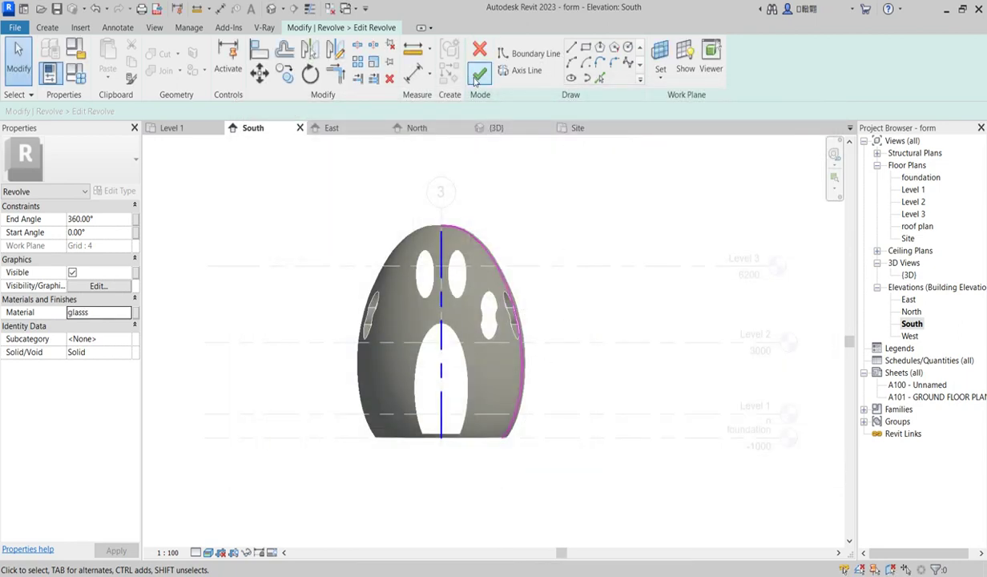
Finish the revolve sketch and the in-place egg model.
{"action": "left_click", "coordinate": [479, 73]}
{"action": "left_click", "coordinate": [577, 320]}
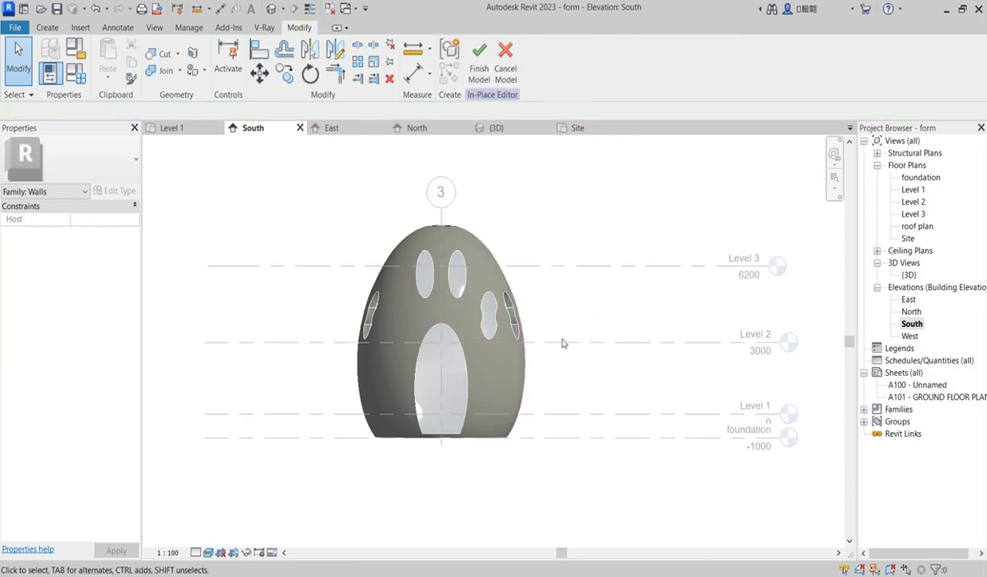
{"action": "left_click", "coordinate": [479, 60]}
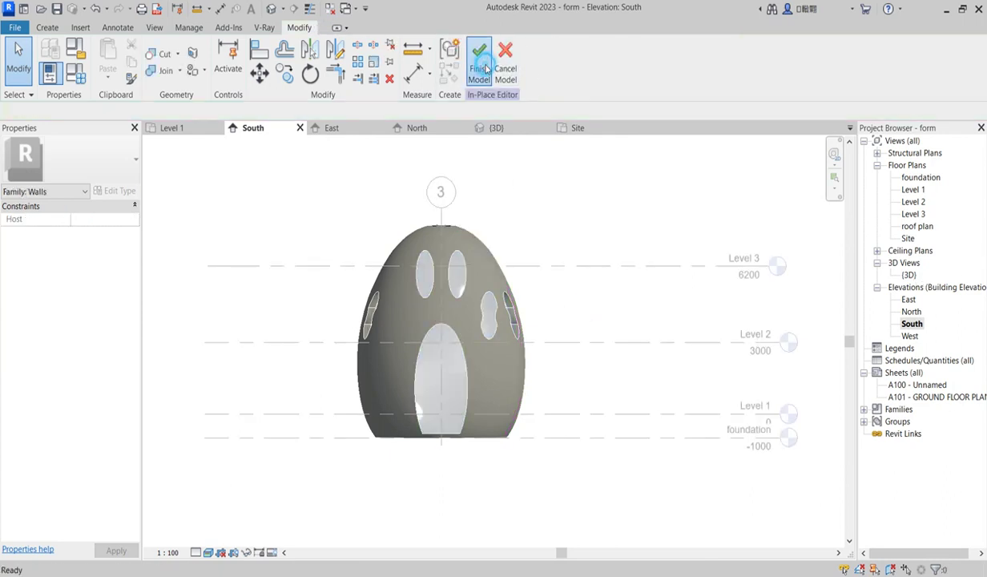
Open the {3D} view and zoom in and out around the egg's openings.
{"action": "double_click", "coordinate": [918, 275]}
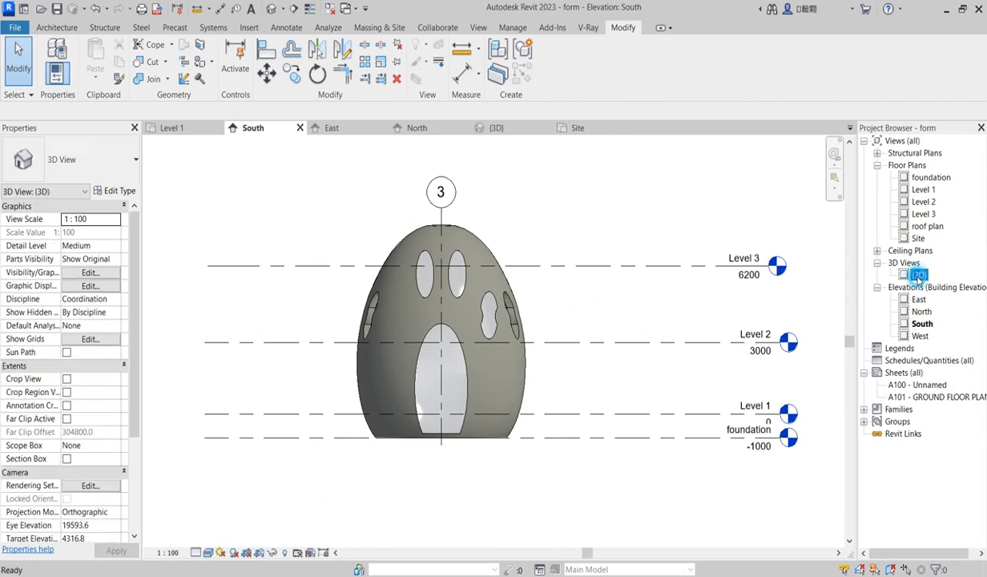
{"action": "scroll", "coordinate": [487, 398], "scroll_direction": "up", "scroll_amount": 6}
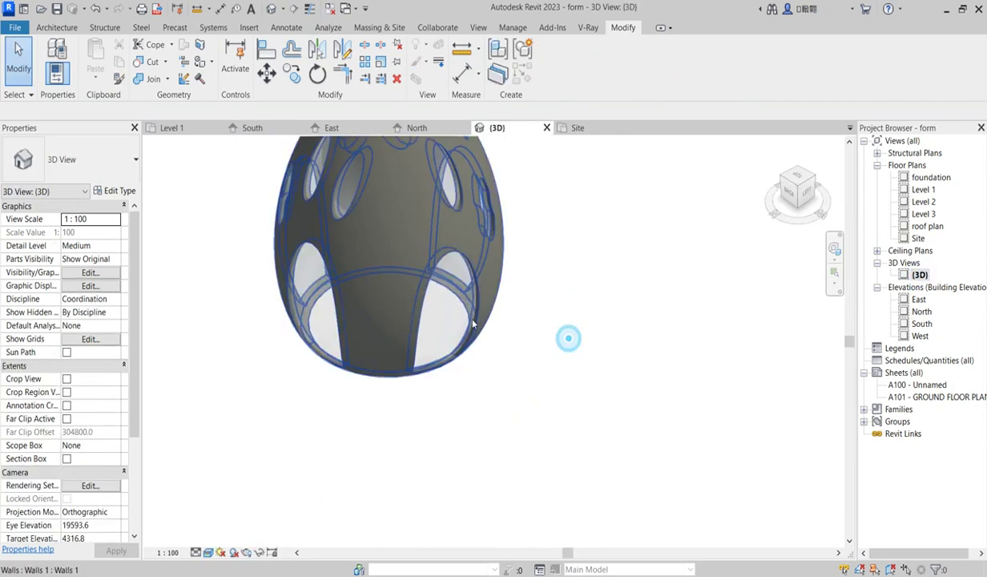
{"action": "scroll", "coordinate": [537, 326], "scroll_direction": "down", "scroll_amount": 6}
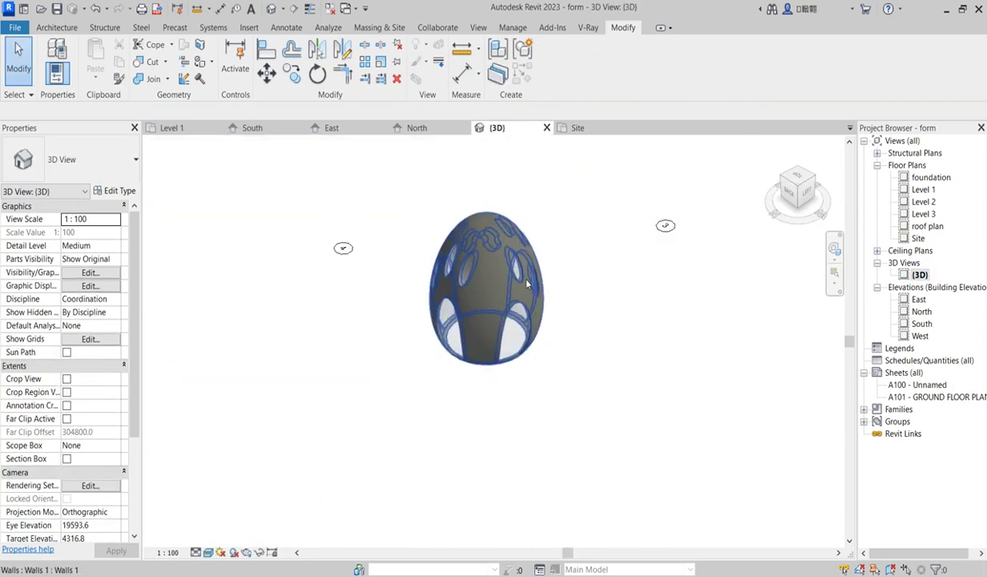
{"action": "scroll", "coordinate": [472, 239], "scroll_direction": "up", "scroll_amount": 6}
{"action": "scroll", "coordinate": [475, 278], "scroll_direction": "down", "scroll_amount": 4}
{"action": "scroll", "coordinate": [540, 317], "scroll_direction": "up", "scroll_amount": 6}
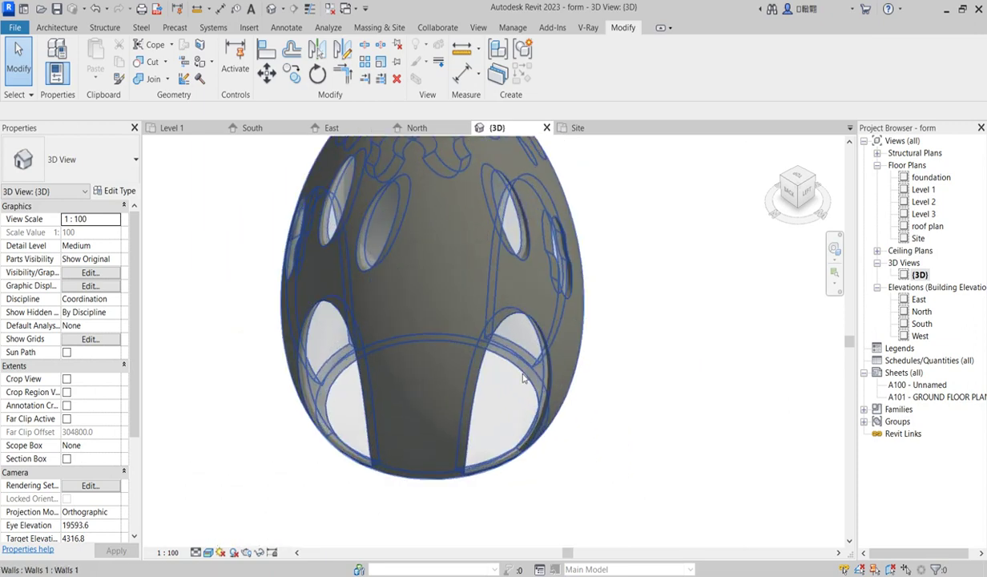
{"action": "scroll", "coordinate": [575, 292], "scroll_direction": "down", "scroll_amount": 5}
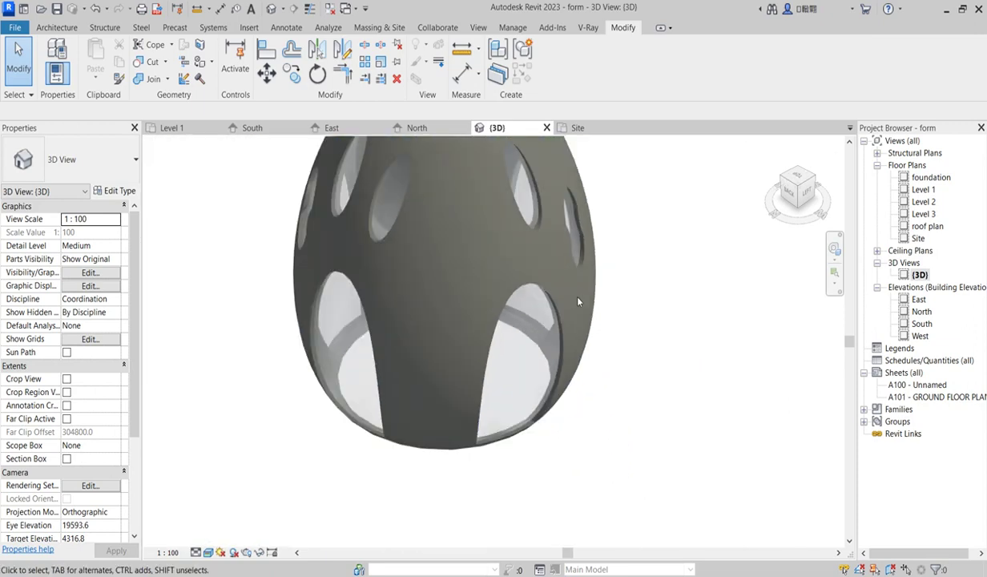
{"action": "scroll", "coordinate": [529, 434], "scroll_direction": "up", "scroll_amount": 2}
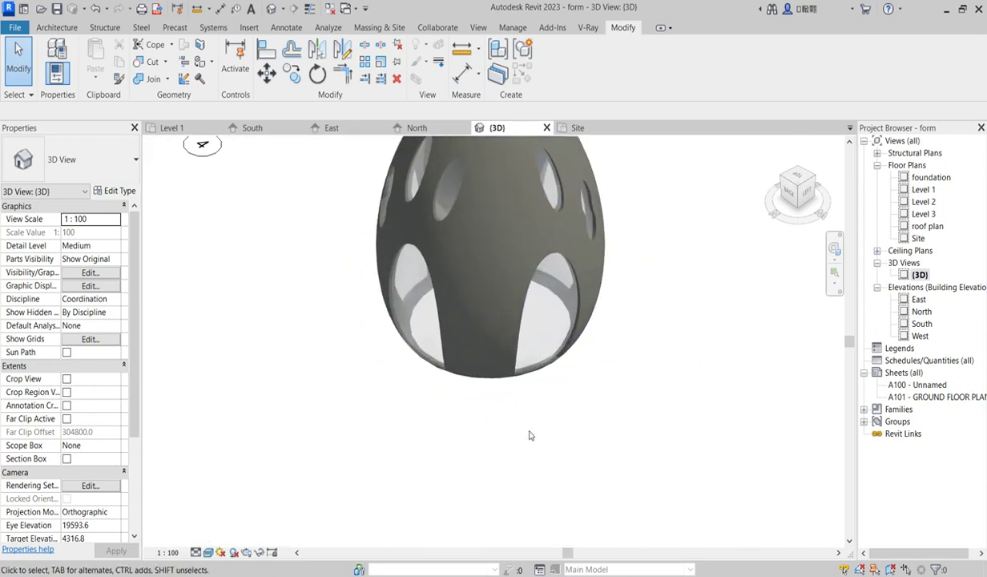
Draw a 27000 × 25000 rectangular architectural floor on the foundation plan.
{"action": "double_click", "coordinate": [929, 178]}
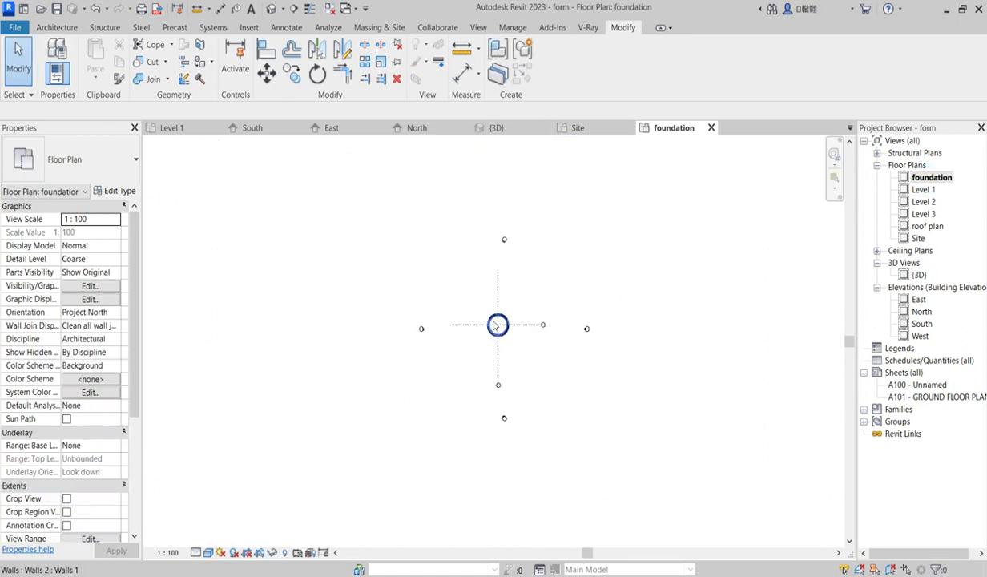
{"action": "left_click", "coordinate": [58, 28]}
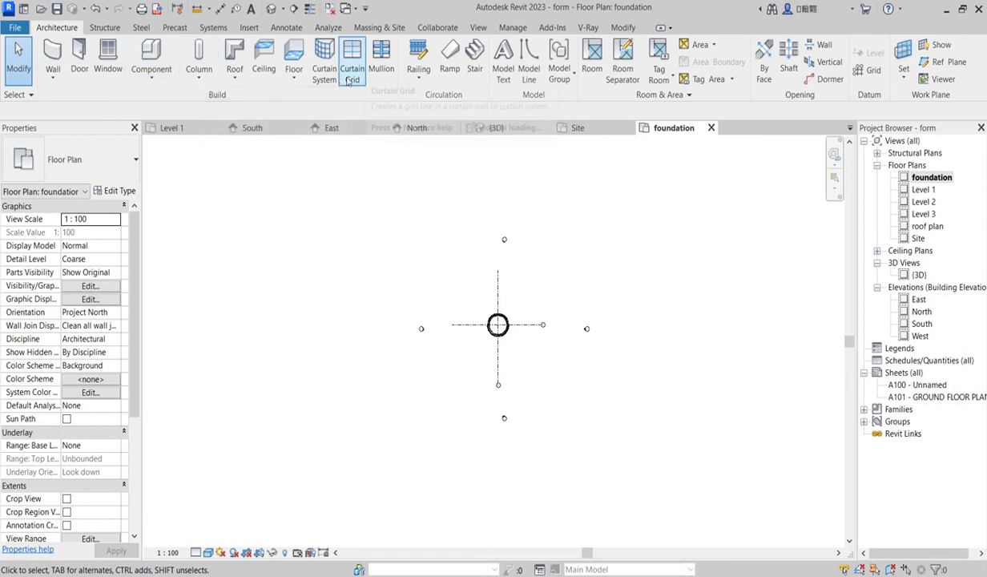
{"action": "left_click", "coordinate": [297, 80]}
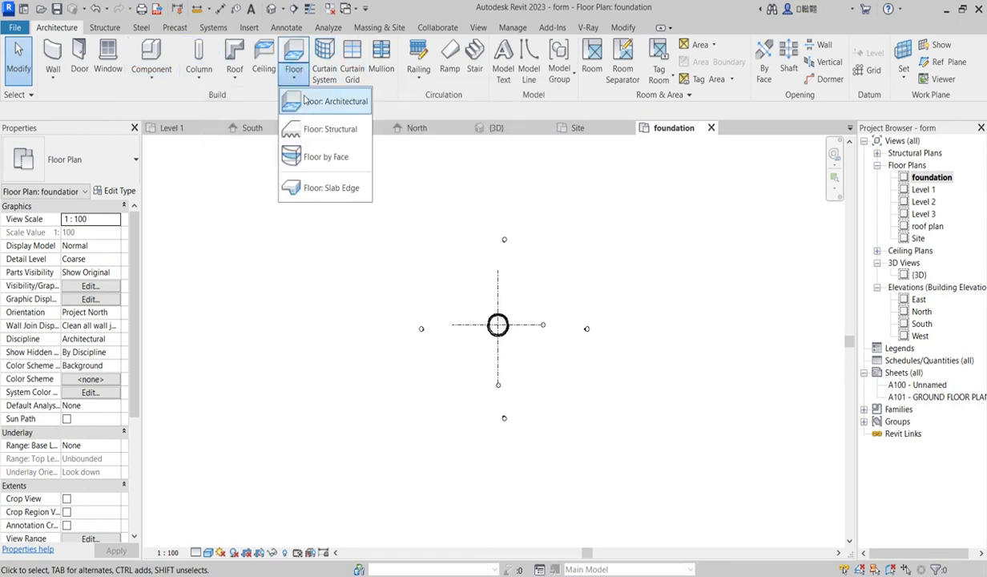
{"action": "left_click", "coordinate": [313, 97]}
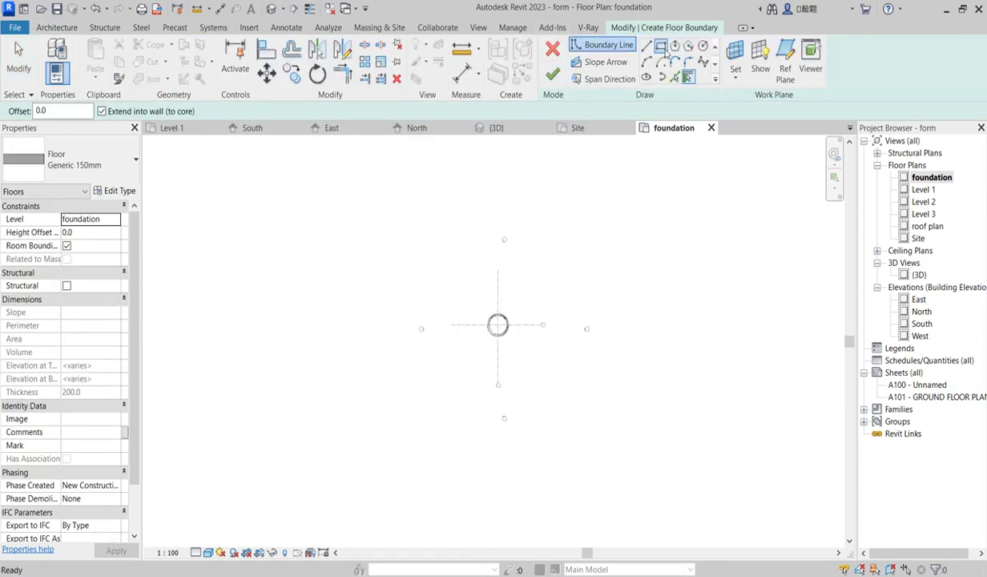
{"action": "left_click", "coordinate": [661, 46]}
{"action": "left_click", "coordinate": [449, 282]}
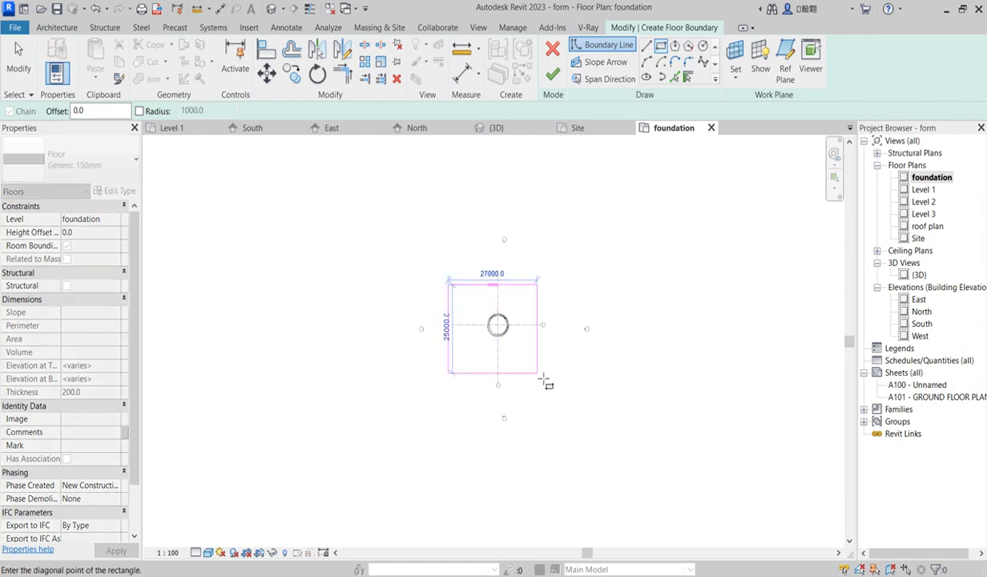
{"action": "left_click", "coordinate": [537, 372]}
{"action": "left_click", "coordinate": [553, 76]}
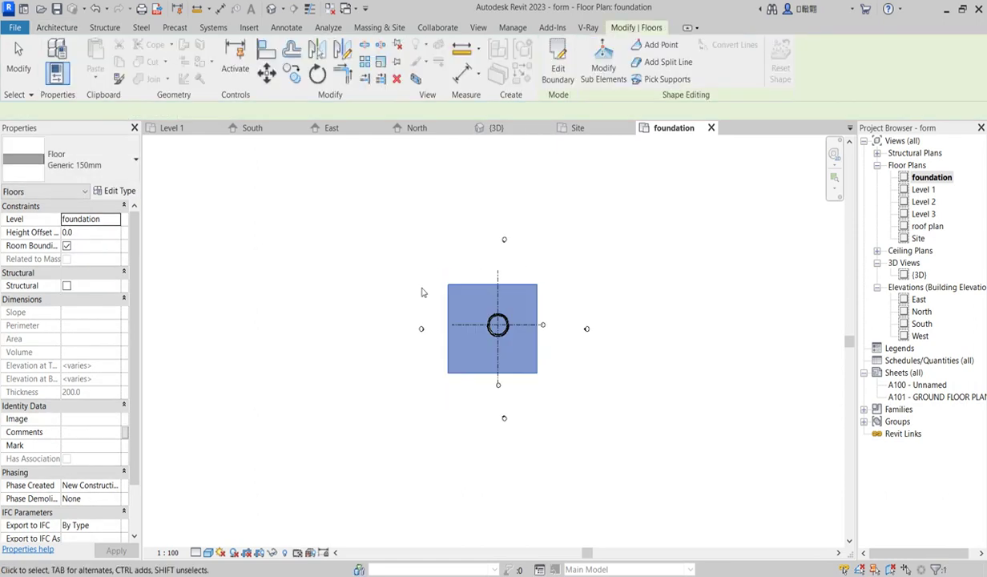
{"action": "left_click", "coordinate": [359, 256]}
{"action": "double_click", "coordinate": [920, 276]}
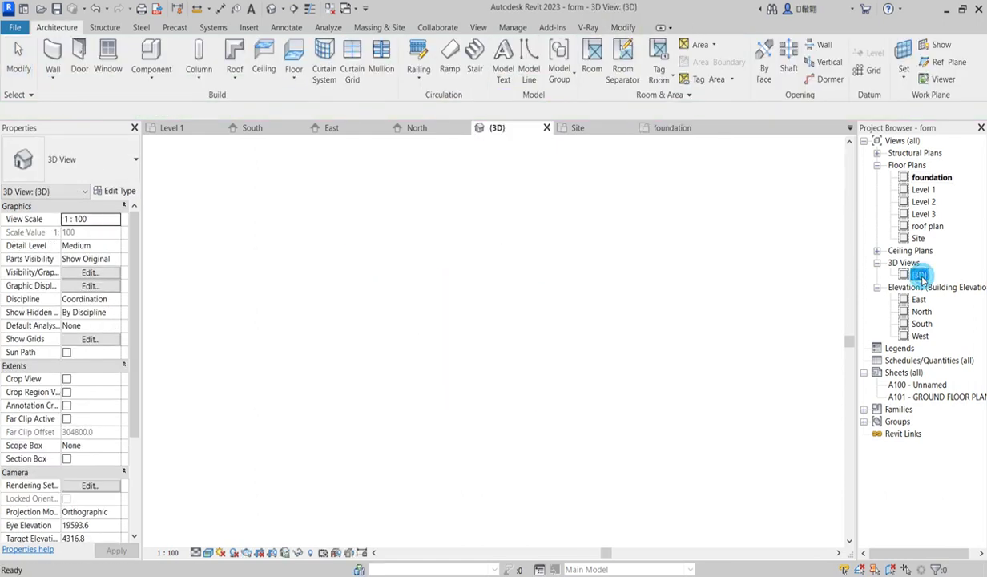
{"action": "scroll", "coordinate": [418, 385], "scroll_direction": "down", "scroll_amount": 3}
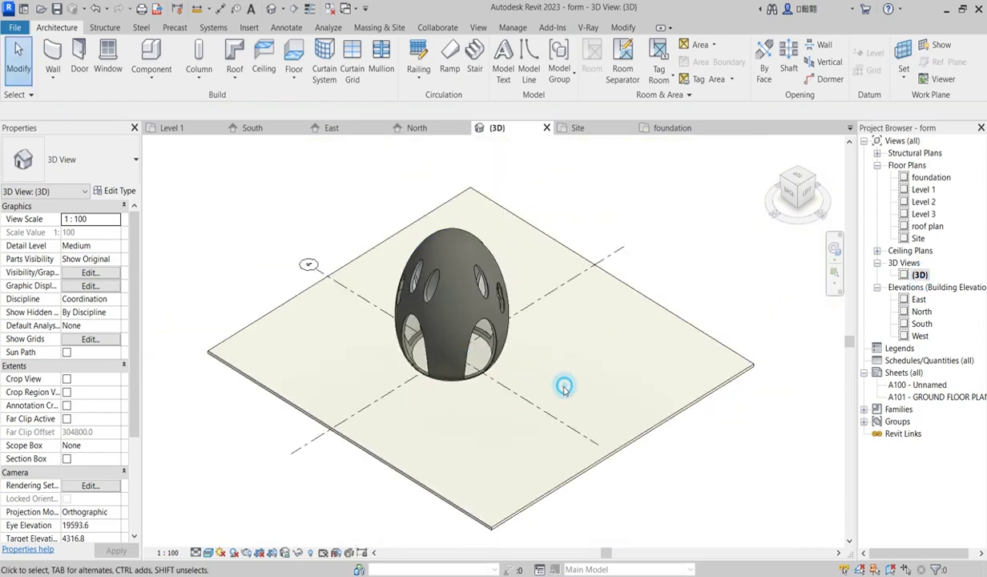
{"action": "scroll", "coordinate": [456, 385], "scroll_direction": "up", "scroll_amount": 6}
{"action": "scroll", "coordinate": [451, 352], "scroll_direction": "down", "scroll_amount": 5}
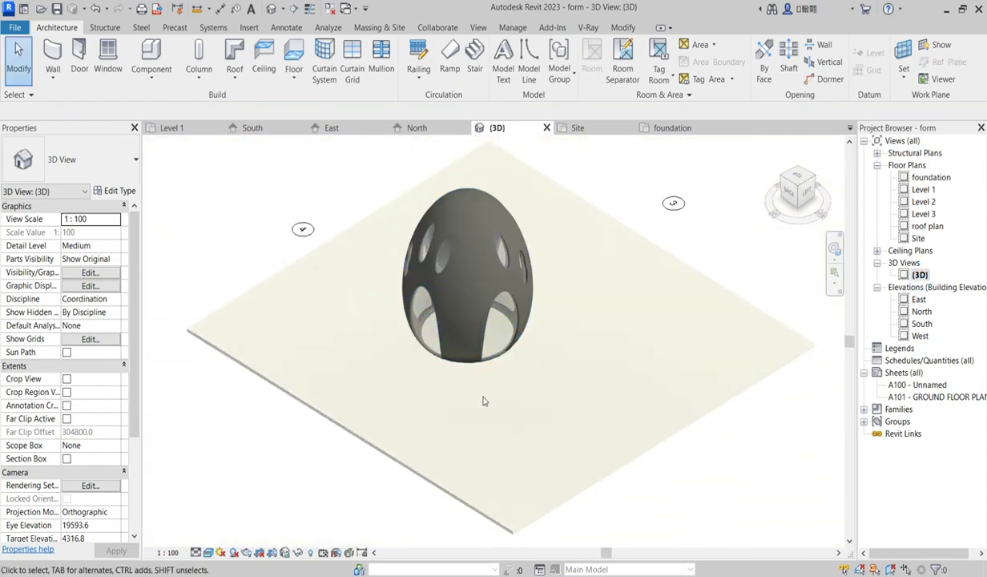
{"action": "scroll", "coordinate": [458, 289], "scroll_direction": "up", "scroll_amount": 3}
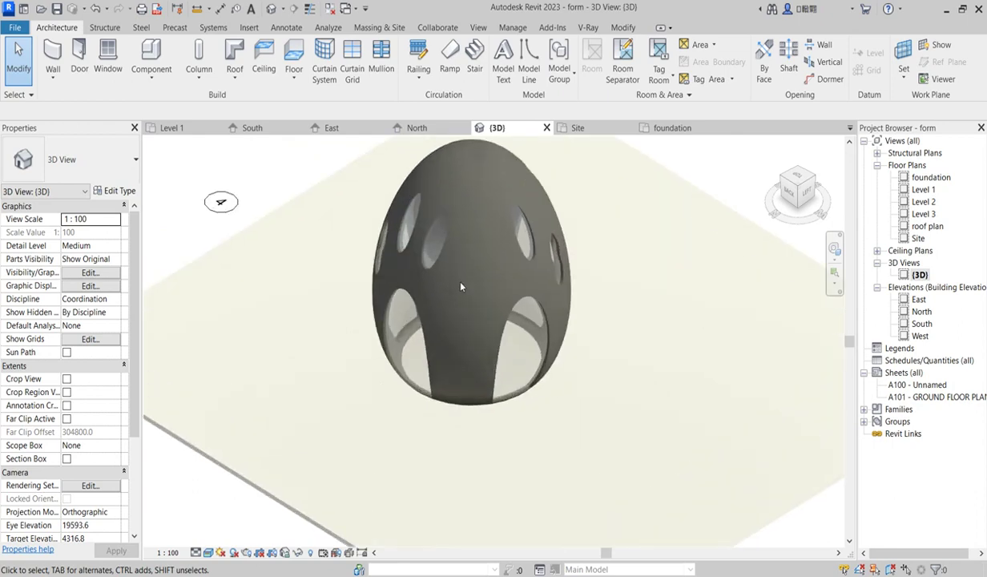
{"action": "scroll", "coordinate": [456, 294], "scroll_direction": "up", "scroll_amount": 1}
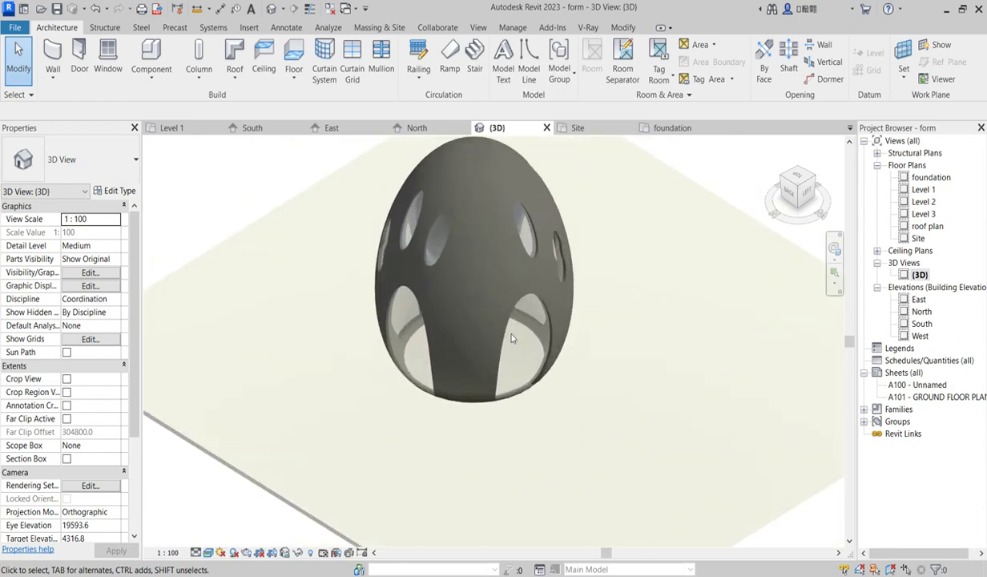
{"action": "left_click", "coordinate": [542, 181]}
{"action": "scroll", "coordinate": [248, 202], "scroll_direction": "down", "scroll_amount": 3}
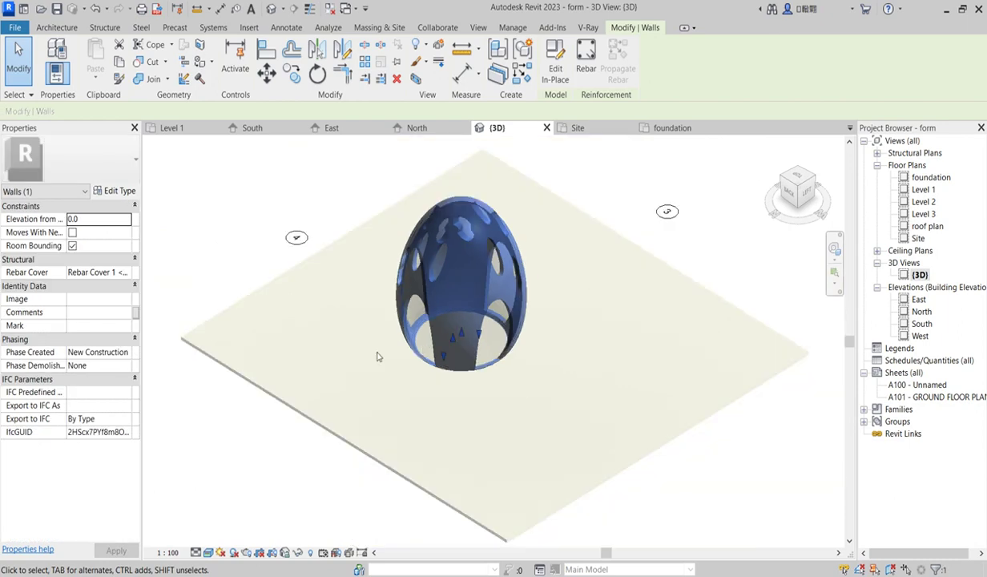
{"action": "left_click", "coordinate": [247, 201]}
{"action": "scroll", "coordinate": [505, 304], "scroll_direction": "up", "scroll_amount": 5}
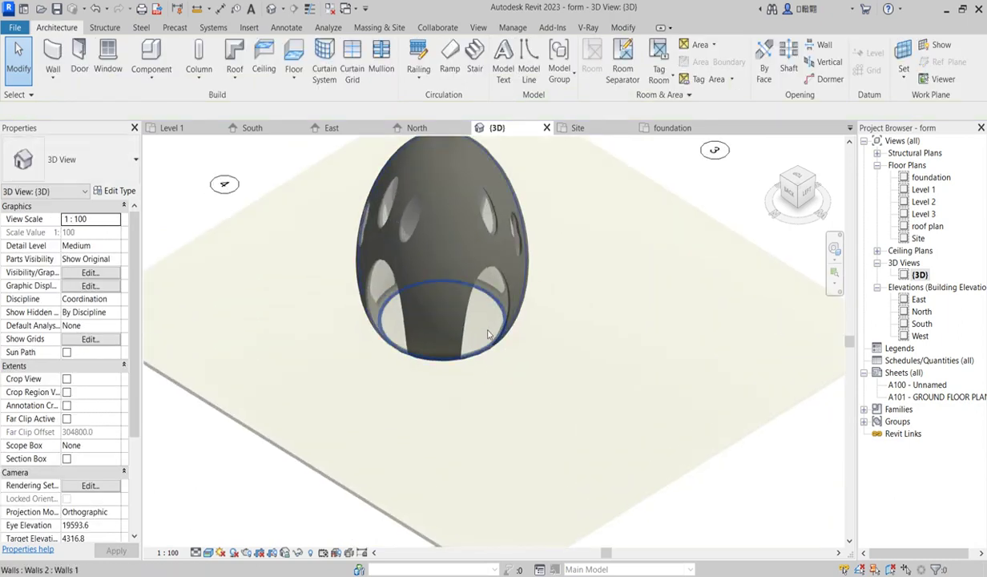
{"action": "middle_click_drag", "start_coordinate": [509, 290], "coordinate": [545, 333], "text": "shift"}
{"action": "key", "text": "alt+Tab"}
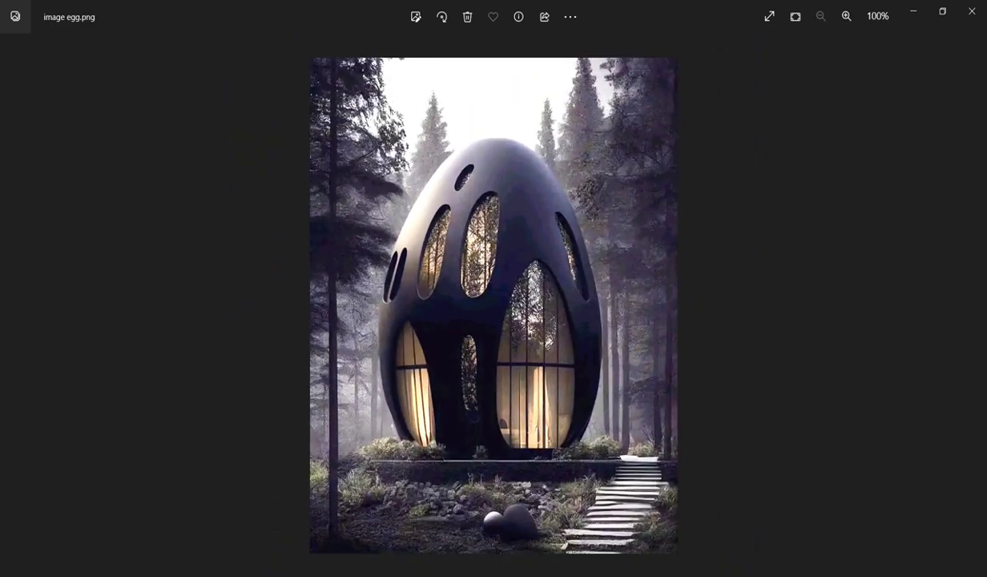
{"action": "key", "text": "alt+Tab"}
{"action": "left_click", "coordinate": [802, 202]}
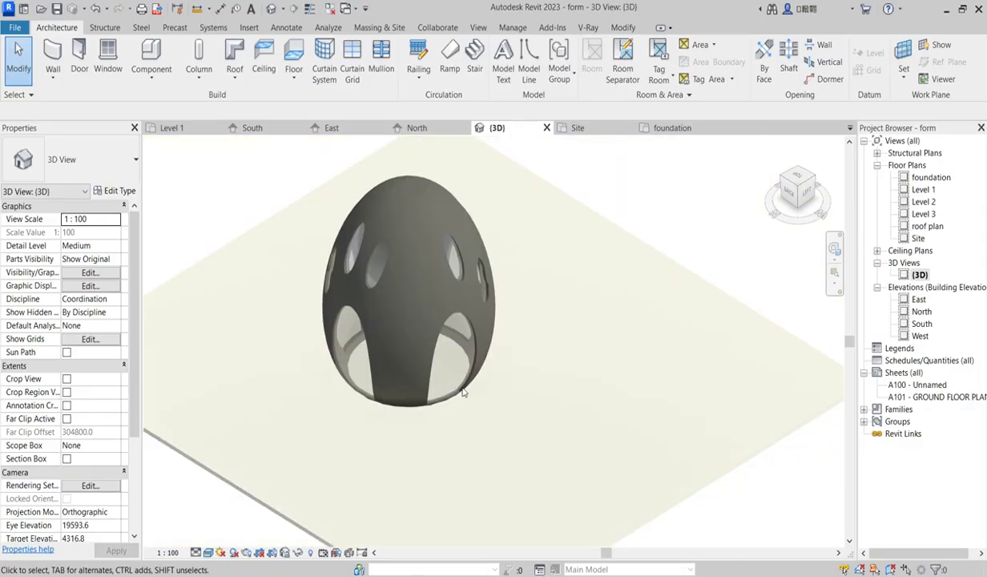
{"action": "left_click", "coordinate": [804, 195]}
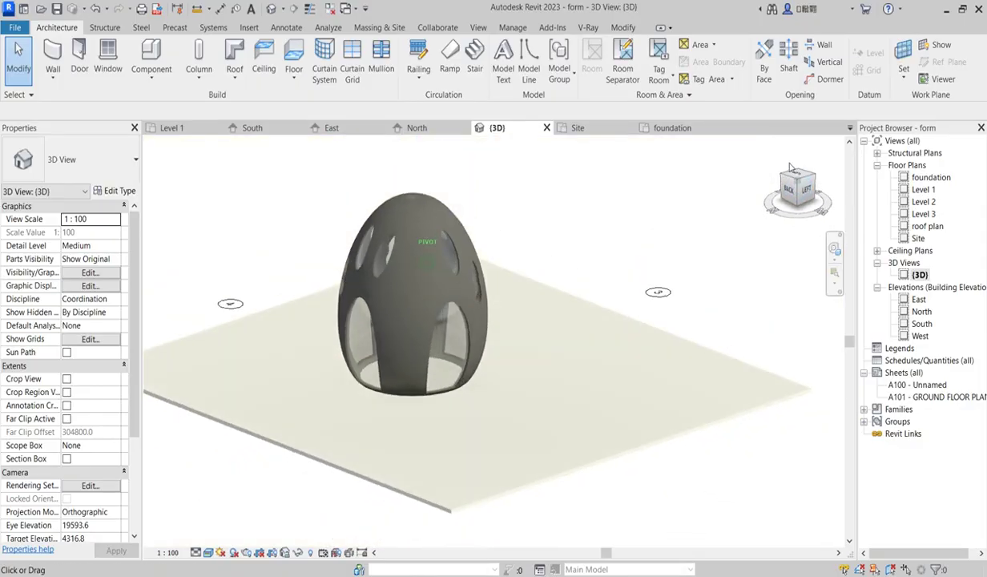
{"action": "middle_click_drag", "start_coordinate": [719, 204], "coordinate": [654, 188], "text": "shift"}
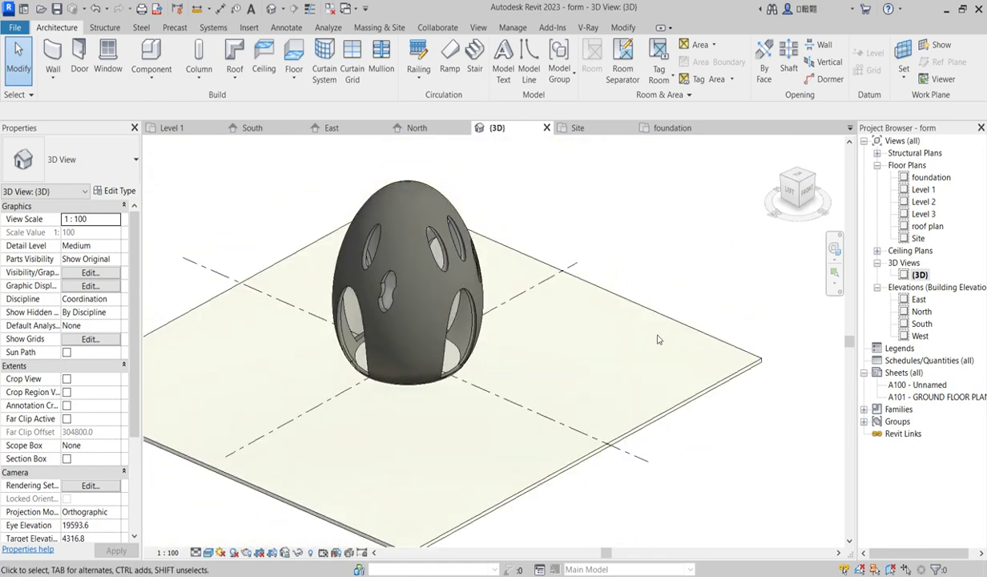
{"action": "scroll", "coordinate": [639, 227], "scroll_direction": "up", "scroll_amount": 3}
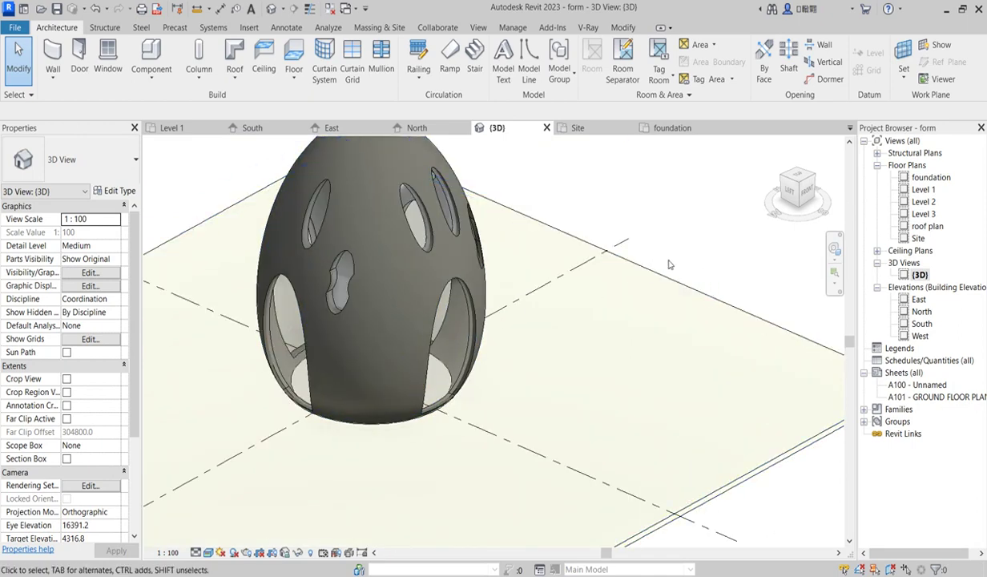
{"action": "scroll", "coordinate": [545, 369], "scroll_direction": "down", "scroll_amount": 3}
{"action": "scroll", "coordinate": [521, 437], "scroll_direction": "up", "scroll_amount": 4}
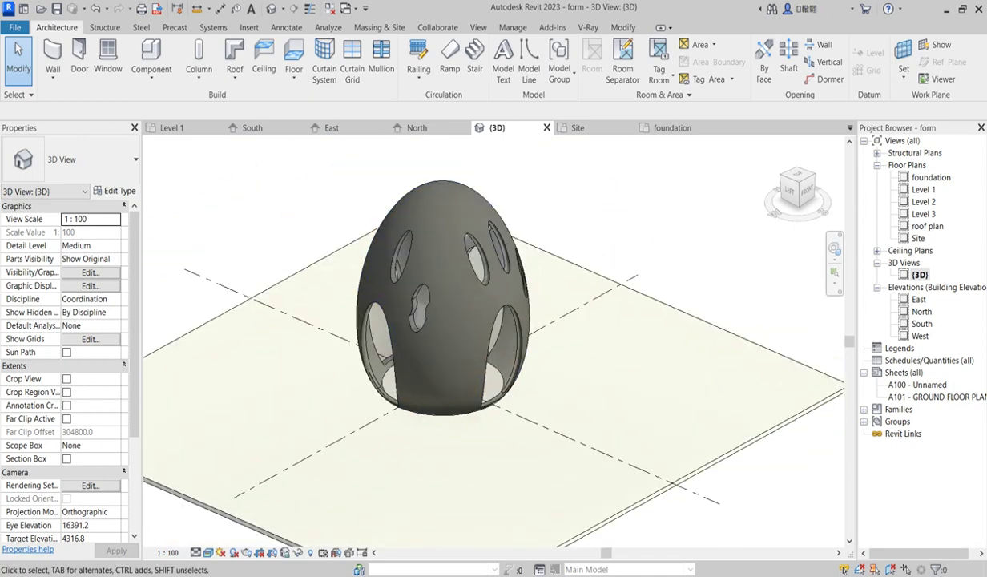